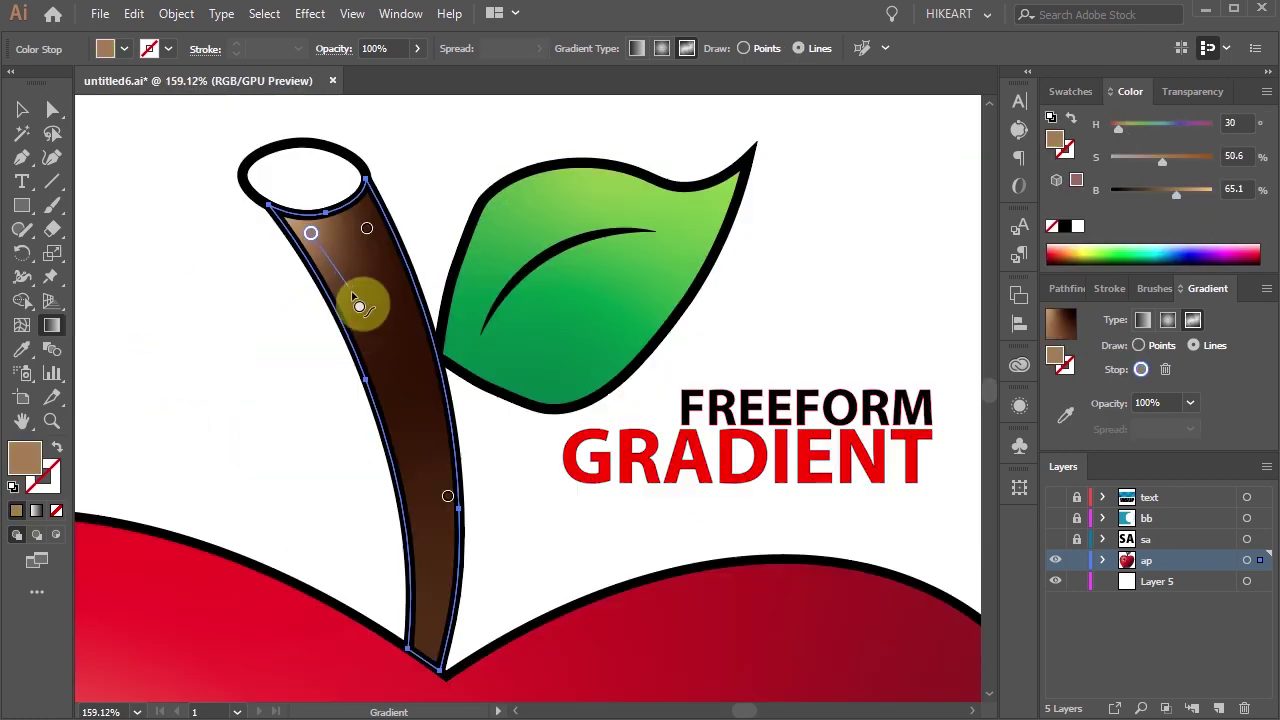
Draw a second brown gradient line along the apple stem and drag one stop to lighten its shading
{"action": "left_click", "coordinate": [356, 311]}
{"action": "left_click", "coordinate": [407, 462]}
{"action": "key", "text": "Escape"}
{"action": "left_click_drag", "start_coordinate": [367, 228], "coordinate": [344, 233]}
{"action": "left_click", "coordinate": [398, 337]}
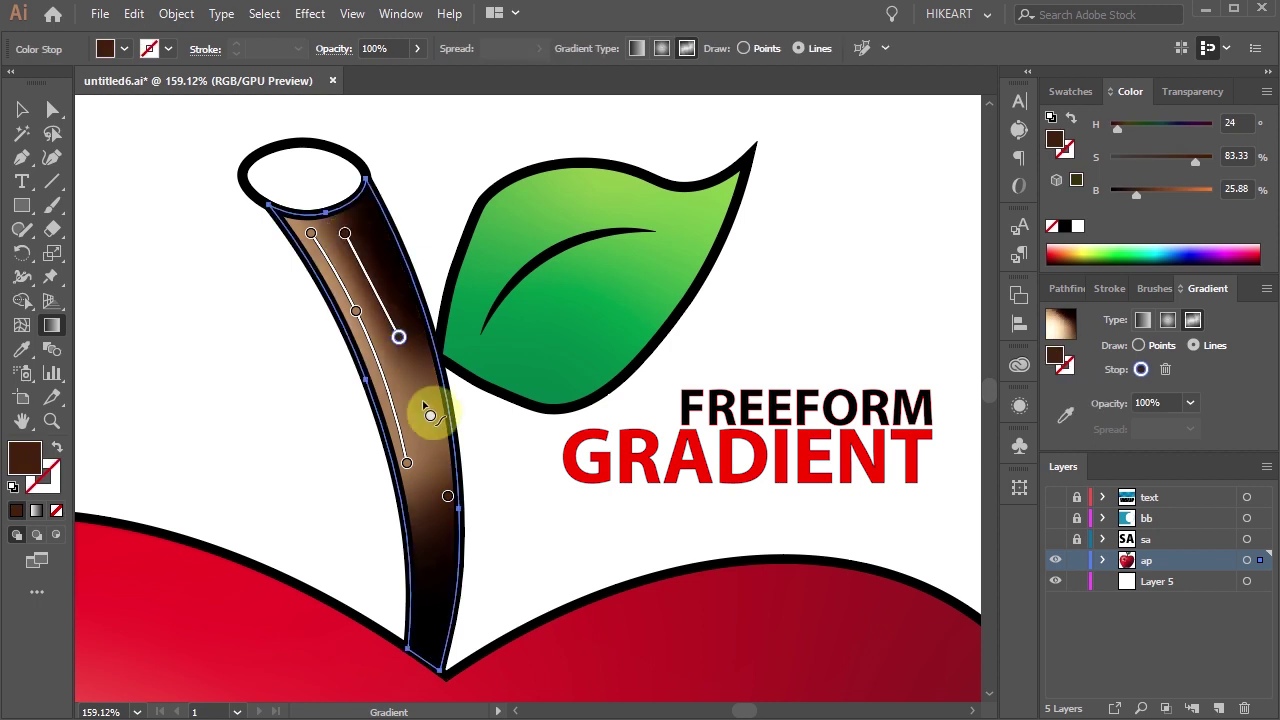
{"action": "left_click_drag", "start_coordinate": [428, 412], "coordinate": [420, 471]}
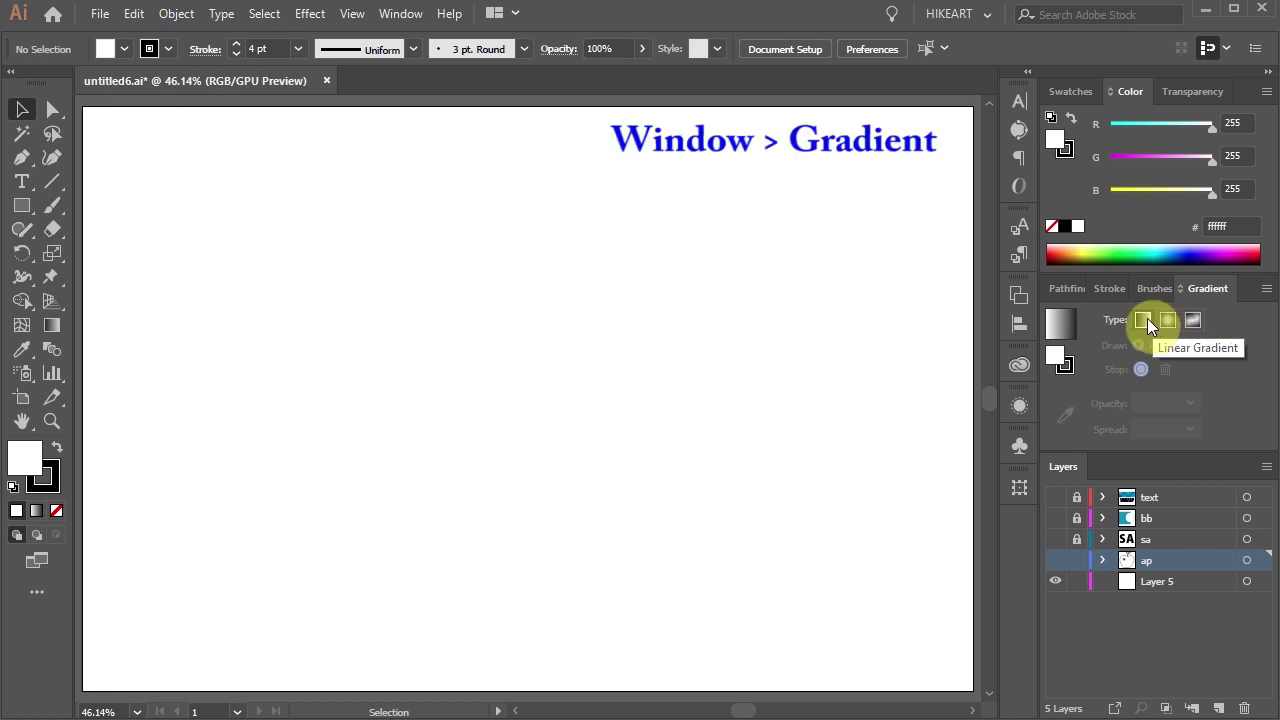
Select the apple body outline and apply a Freeform Gradient fill from the Gradient panel
{"action": "left_click", "coordinate": [414, 15]}
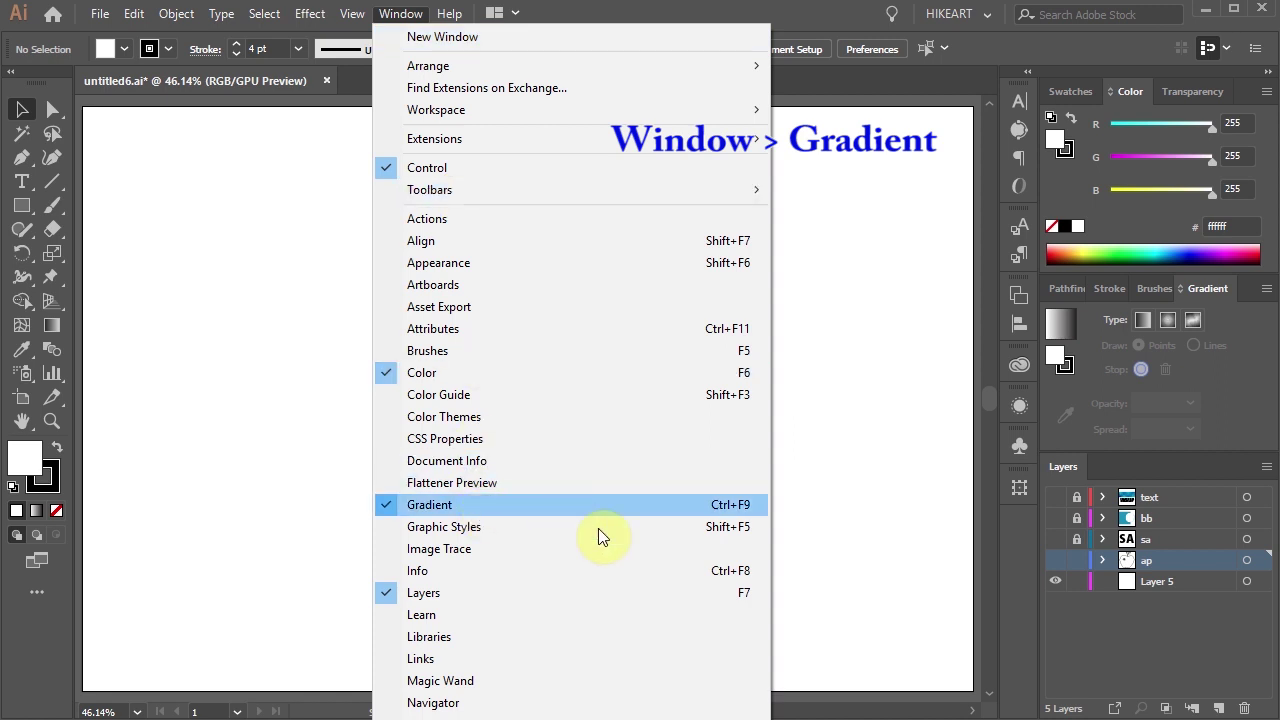
{"action": "left_click", "coordinate": [880, 600]}
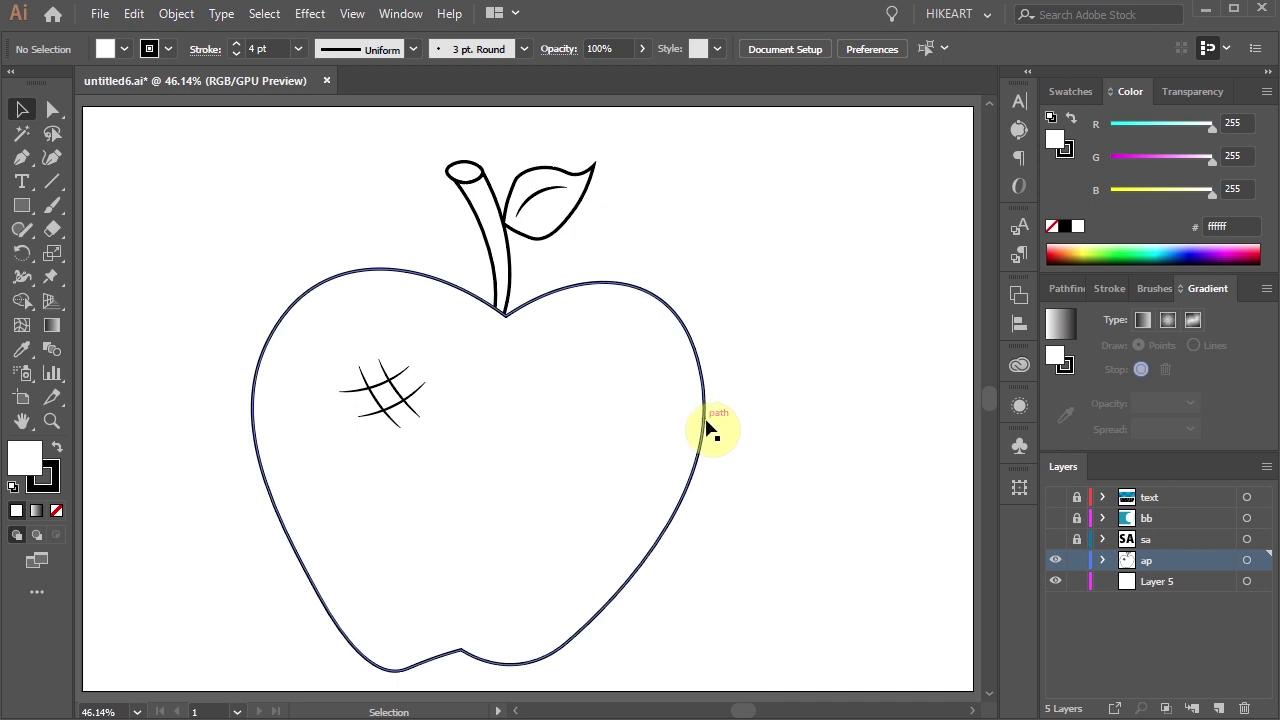
{"action": "left_click", "coordinate": [706, 427]}
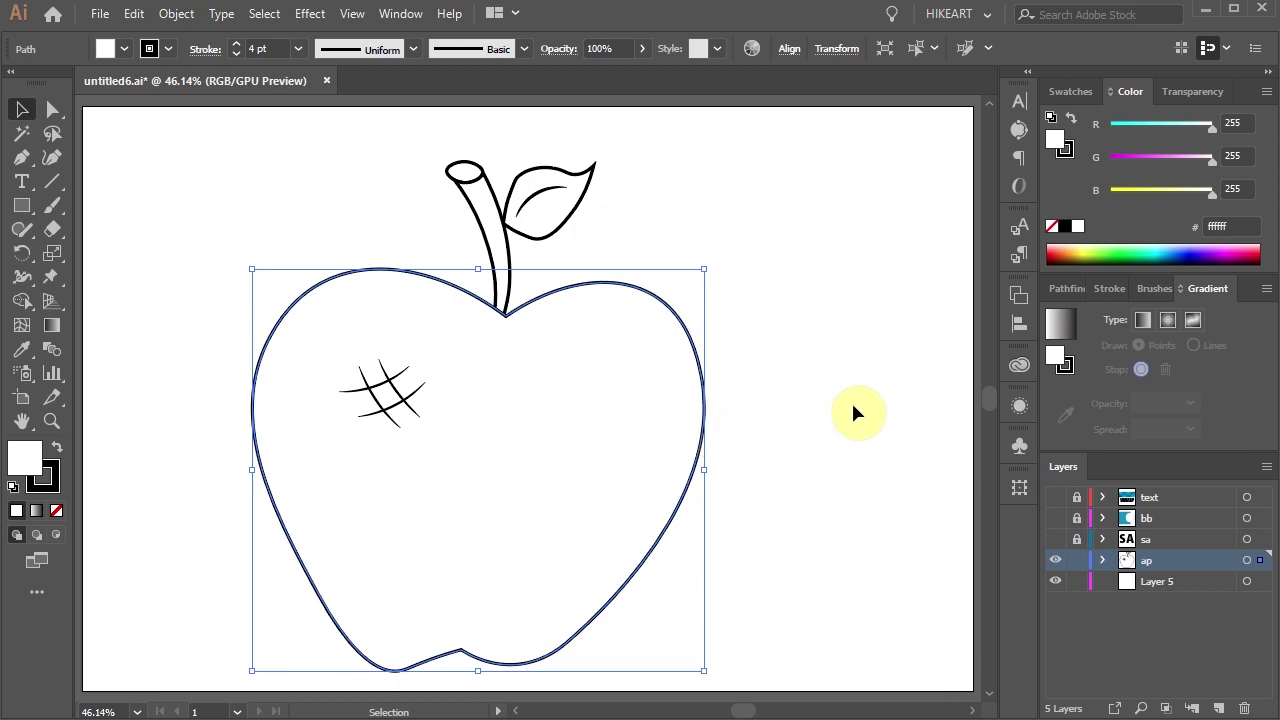
{"action": "left_click", "coordinate": [1193, 321]}
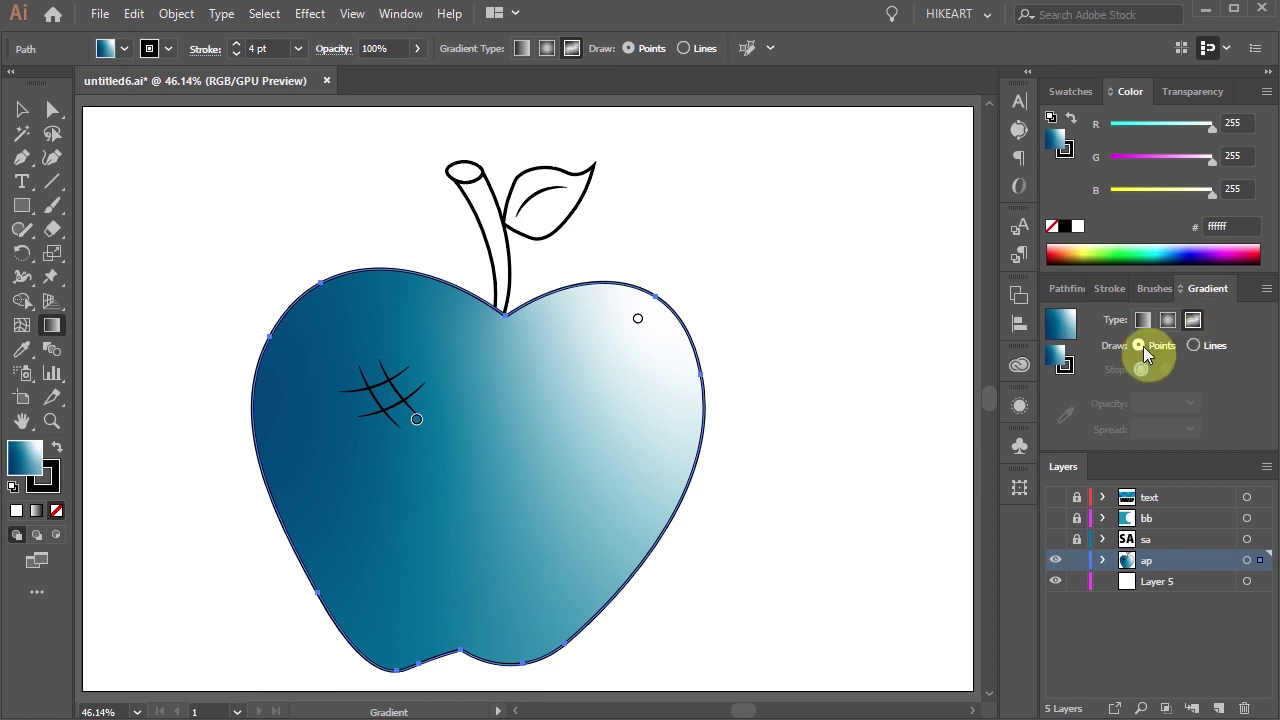
Switch the freeform gradient to Lines and back to Points, then select and deselect the scribble's colour point
{"action": "left_click", "coordinate": [1193, 344]}
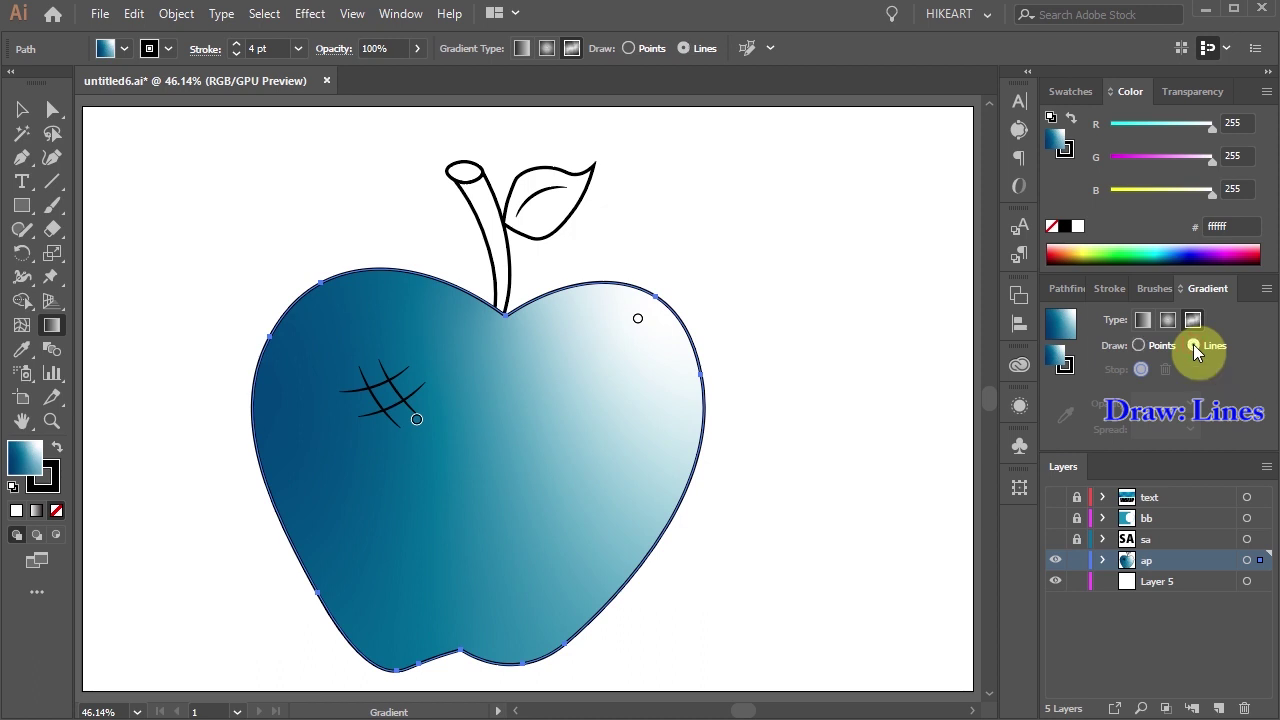
{"action": "left_click", "coordinate": [1138, 345]}
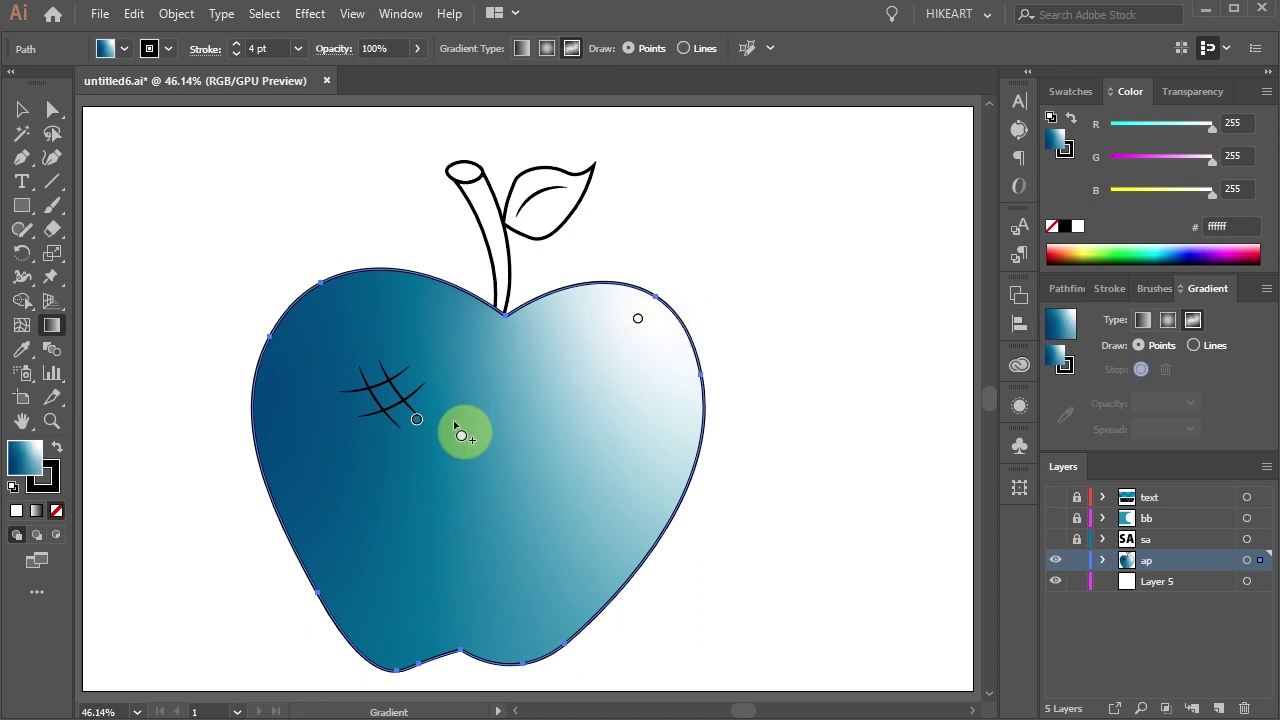
{"action": "left_click", "coordinate": [417, 421]}
{"action": "left_click", "coordinate": [620, 510]}
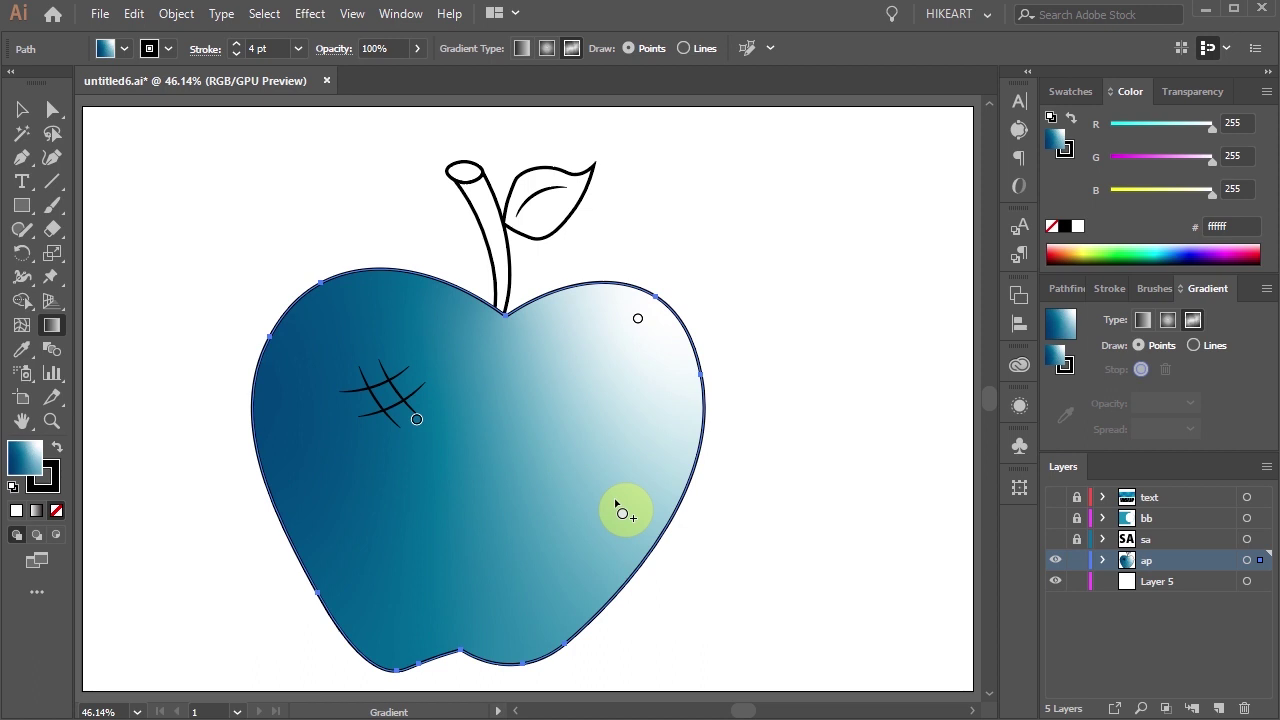
Turn the apple's upper-right white colour point red using the Swatches panel
{"action": "left_click", "coordinate": [638, 320]}
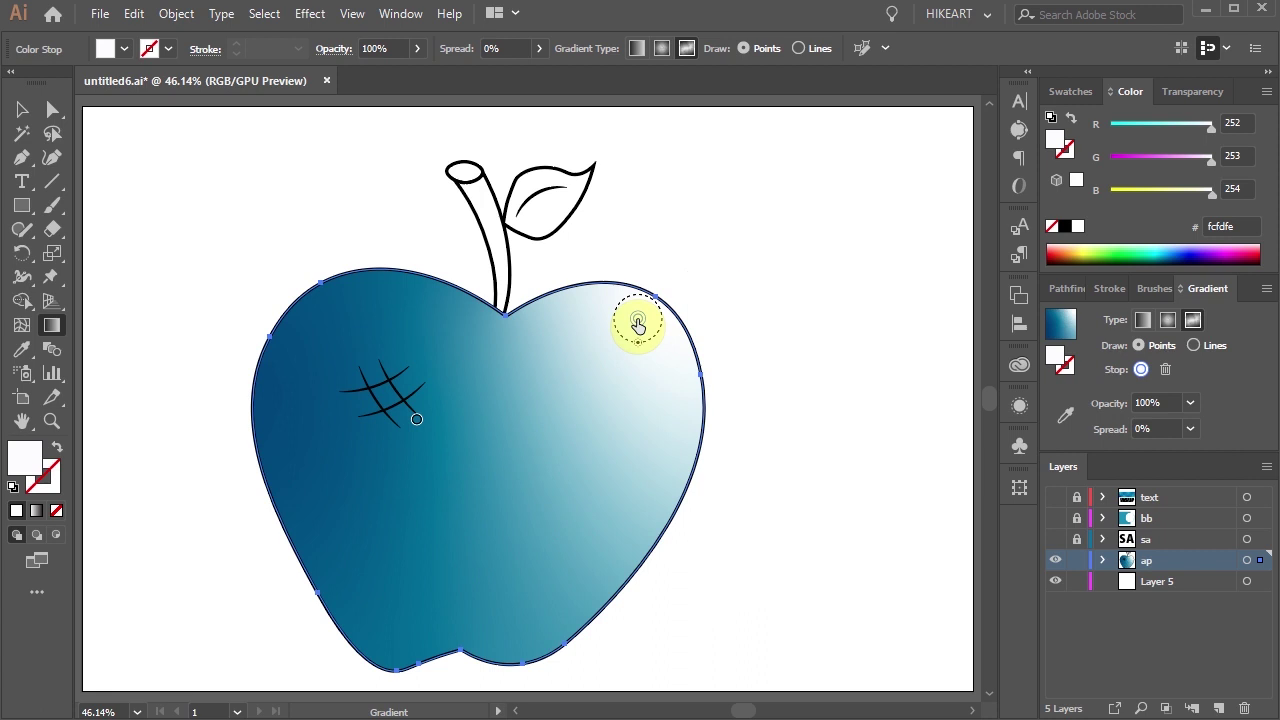
{"action": "left_click", "coordinate": [1077, 93]}
{"action": "left_click", "coordinate": [1207, 156]}
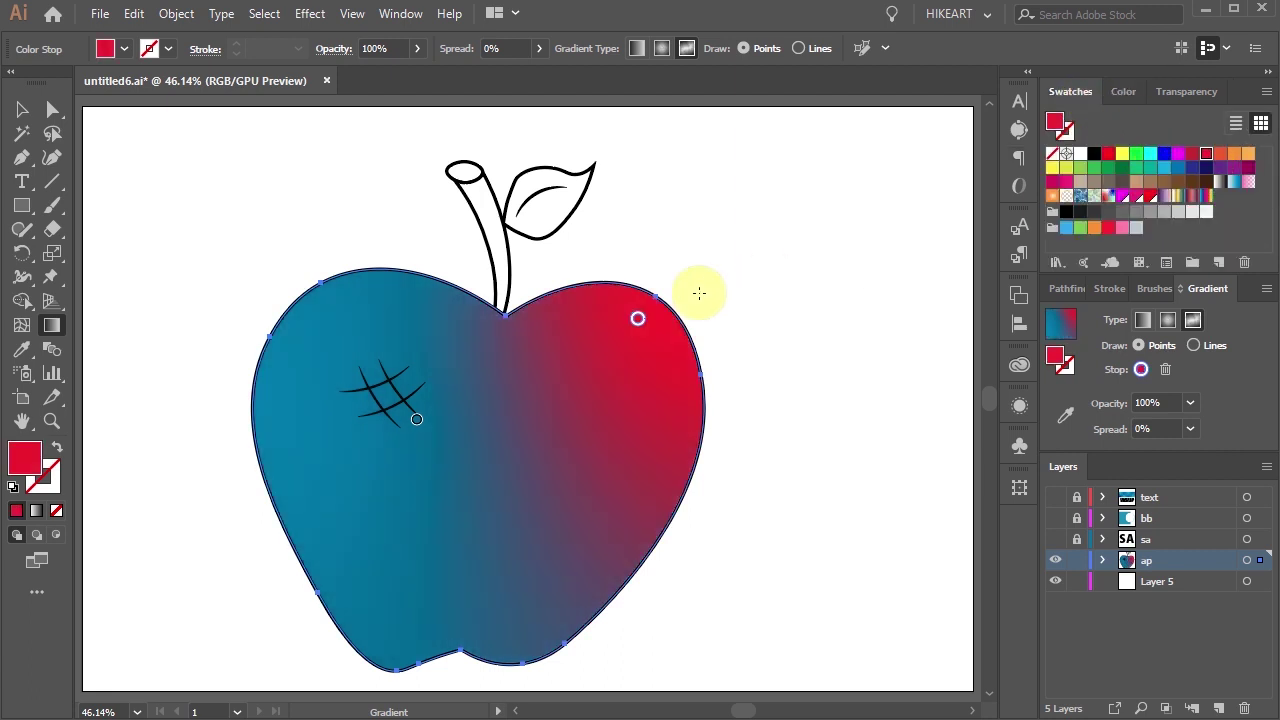
Add a red colour point at the apple's lower left and a teal point on its right edge
{"action": "left_click", "coordinate": [633, 322]}
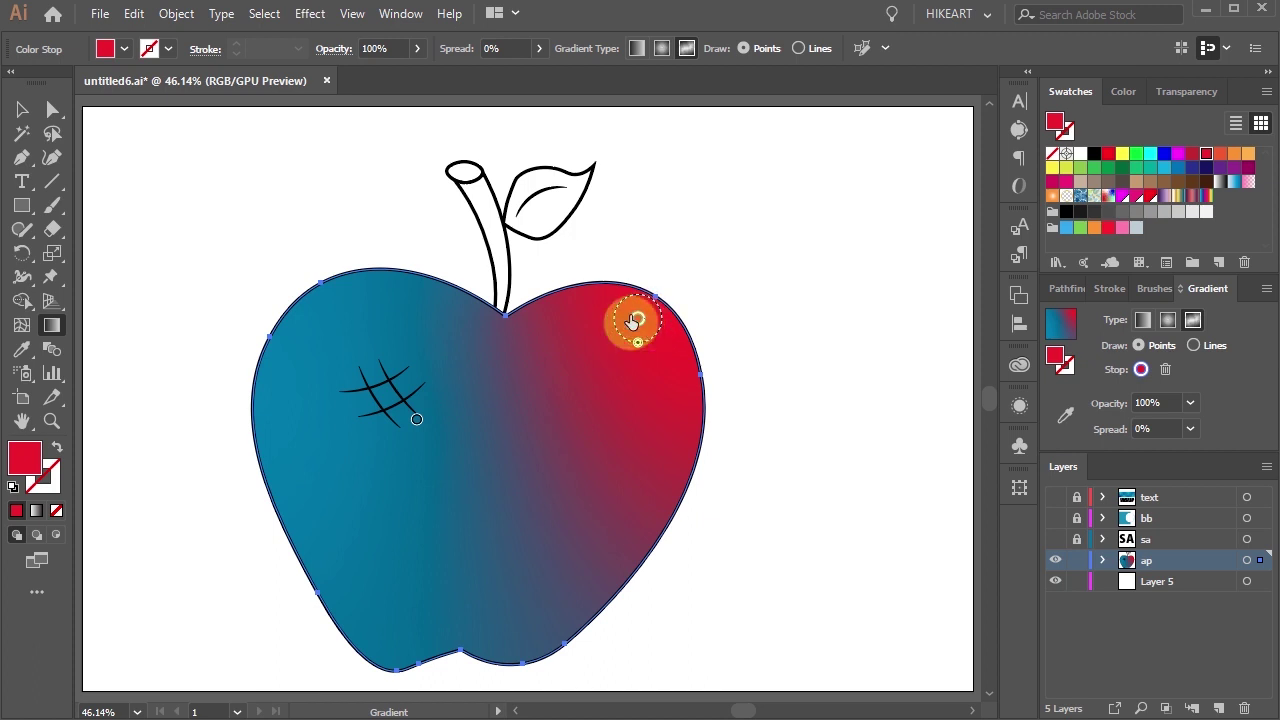
{"action": "left_click", "coordinate": [376, 523]}
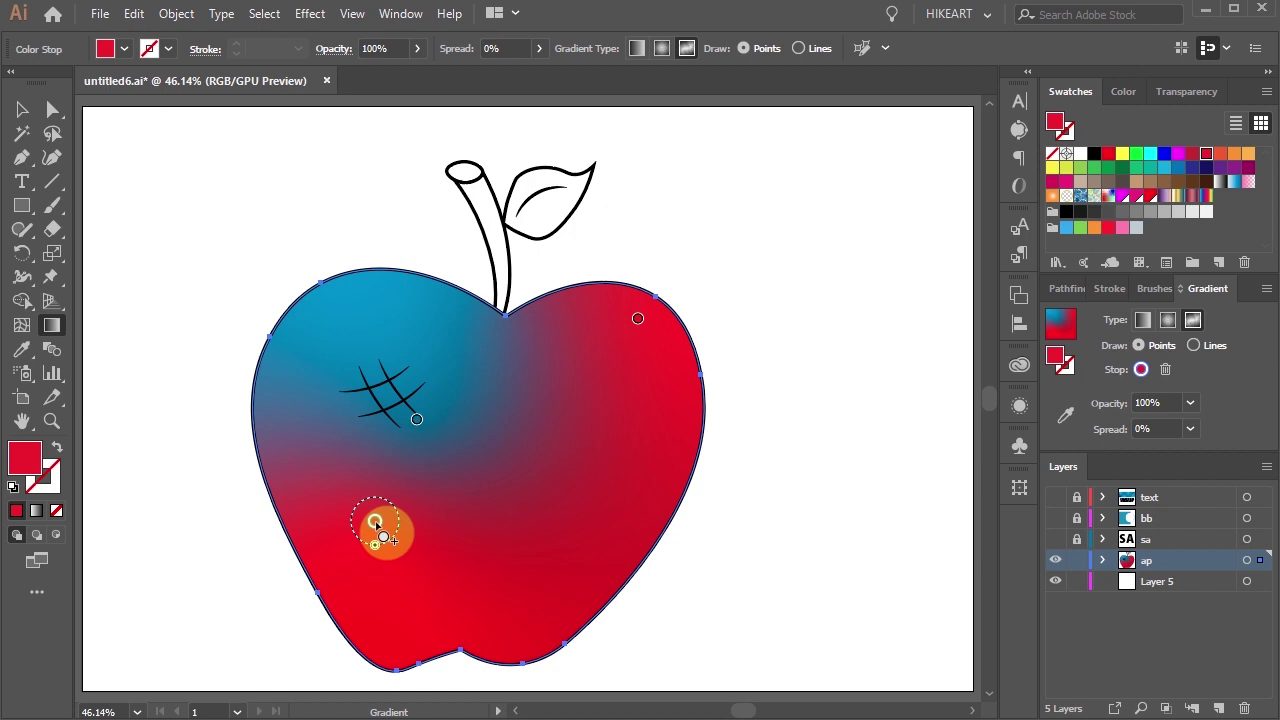
{"action": "left_click", "coordinate": [416, 421]}
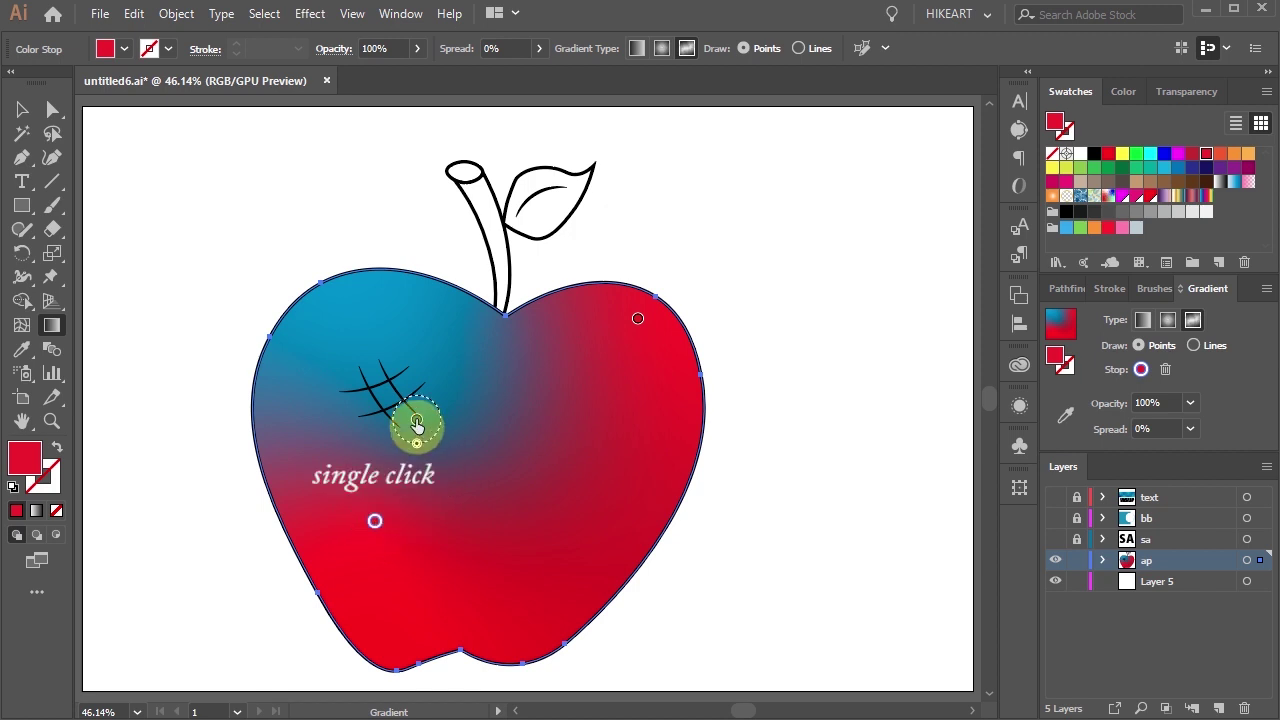
{"action": "left_click", "coordinate": [653, 408]}
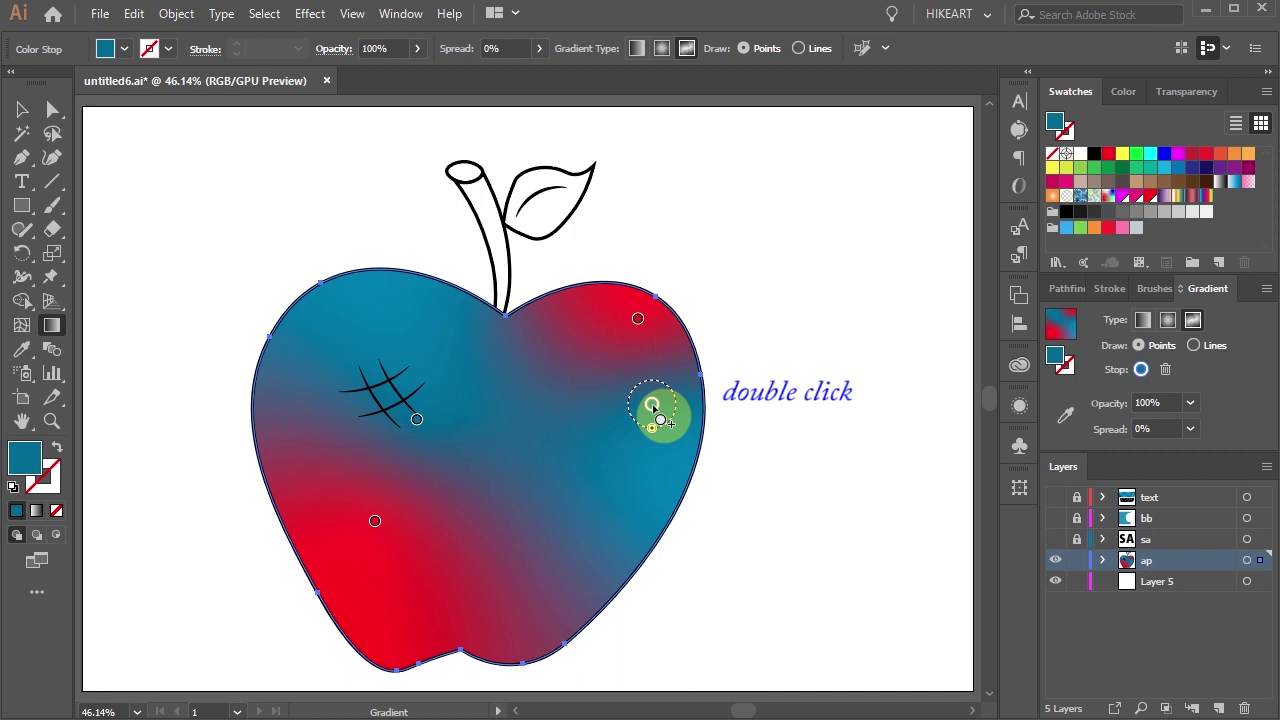
Recolour the right-side point red, tweaking its R value and sampling bright red from the lower apple
{"action": "double_click", "coordinate": [652, 406]}
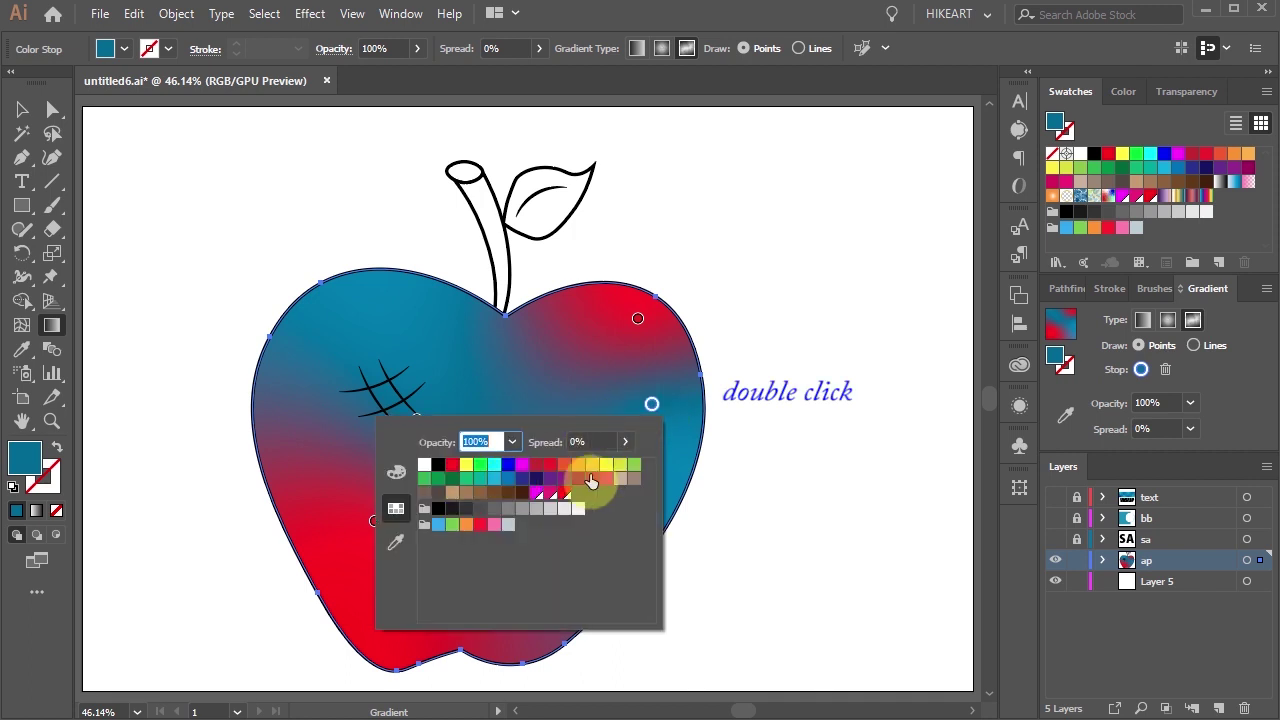
{"action": "left_click", "coordinate": [536, 464]}
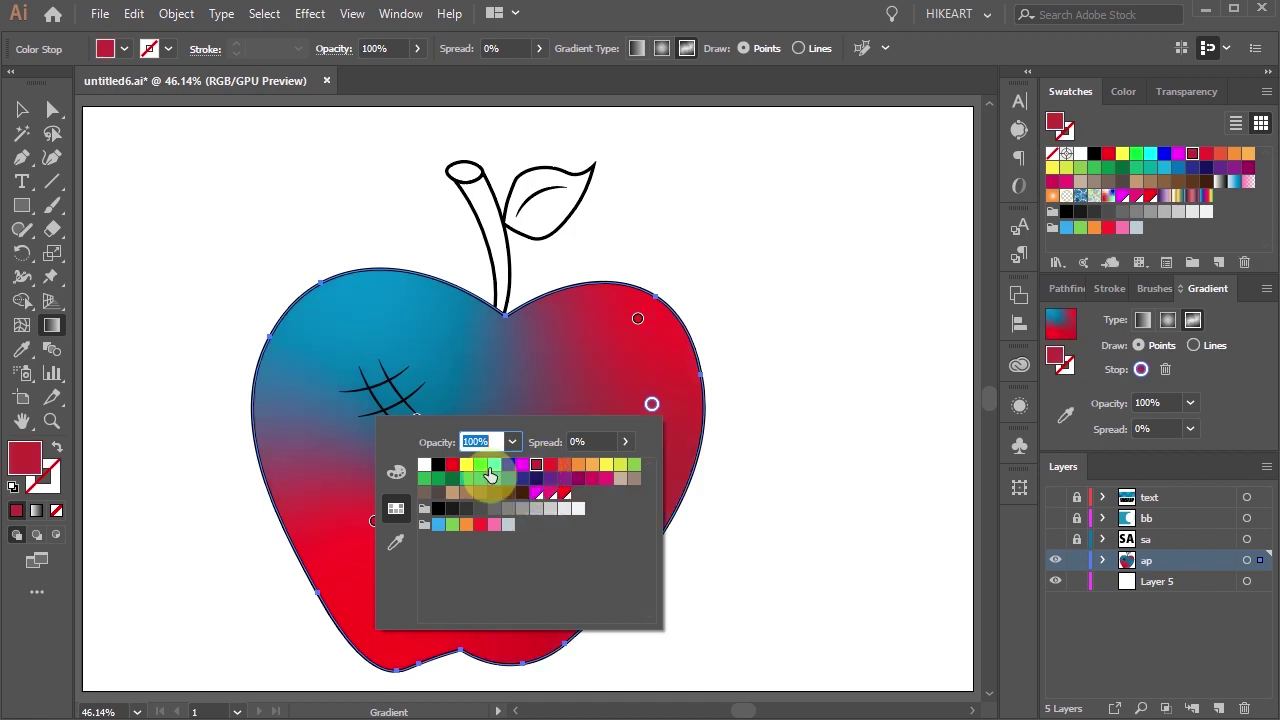
{"action": "left_click", "coordinate": [396, 472]}
{"action": "left_click", "coordinate": [531, 478]}
{"action": "left_click_drag", "start_coordinate": [531, 480], "coordinate": [537, 477]}
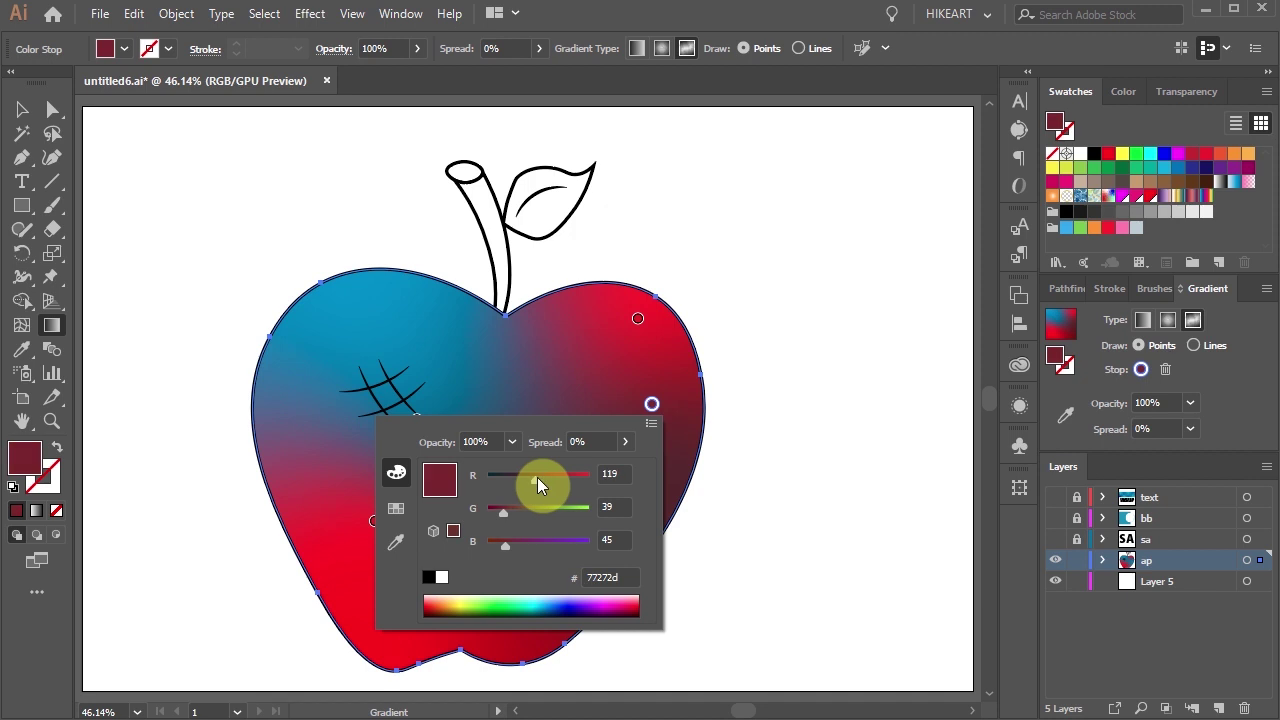
{"action": "left_click", "coordinate": [397, 541]}
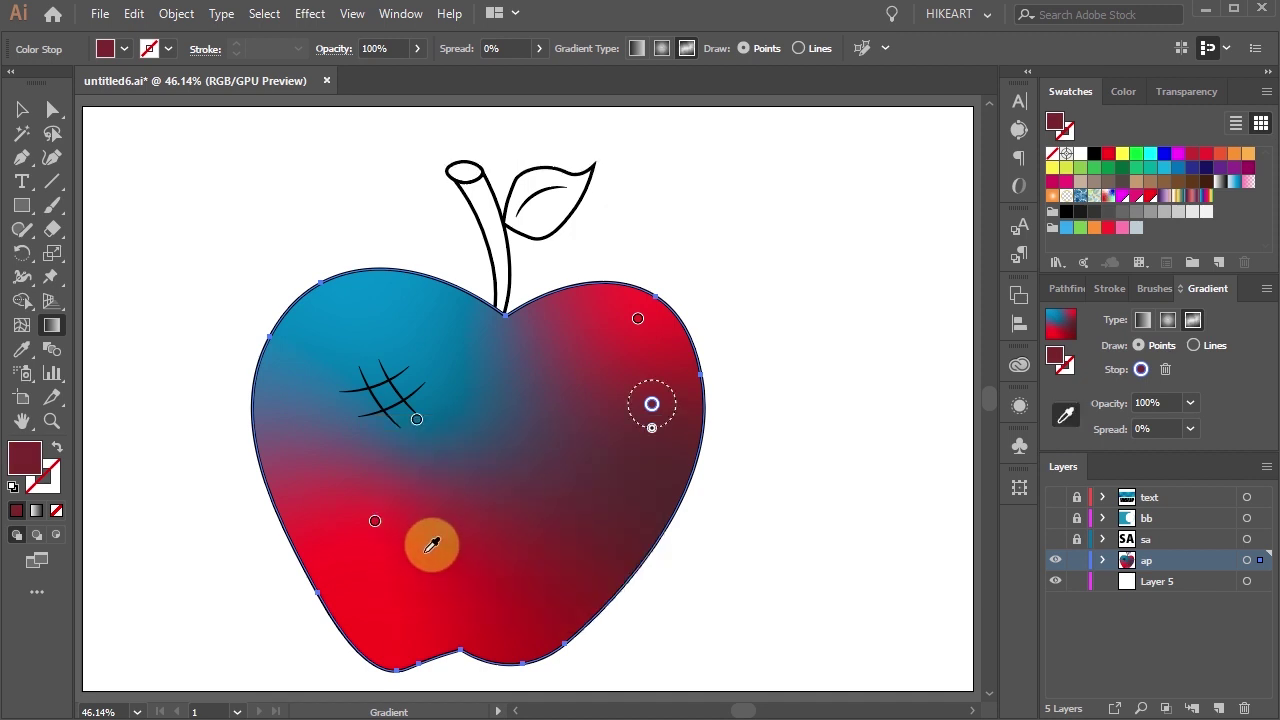
{"action": "left_click", "coordinate": [432, 545]}
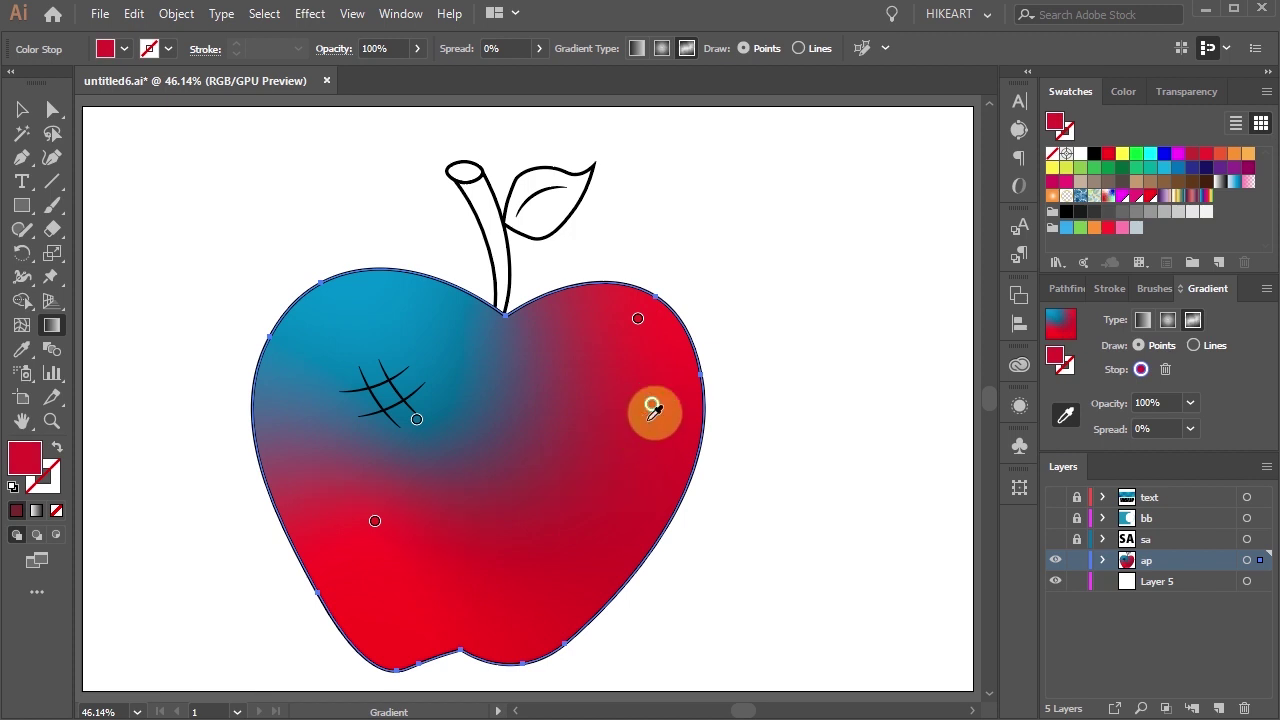
{"action": "key", "text": "Escape"}
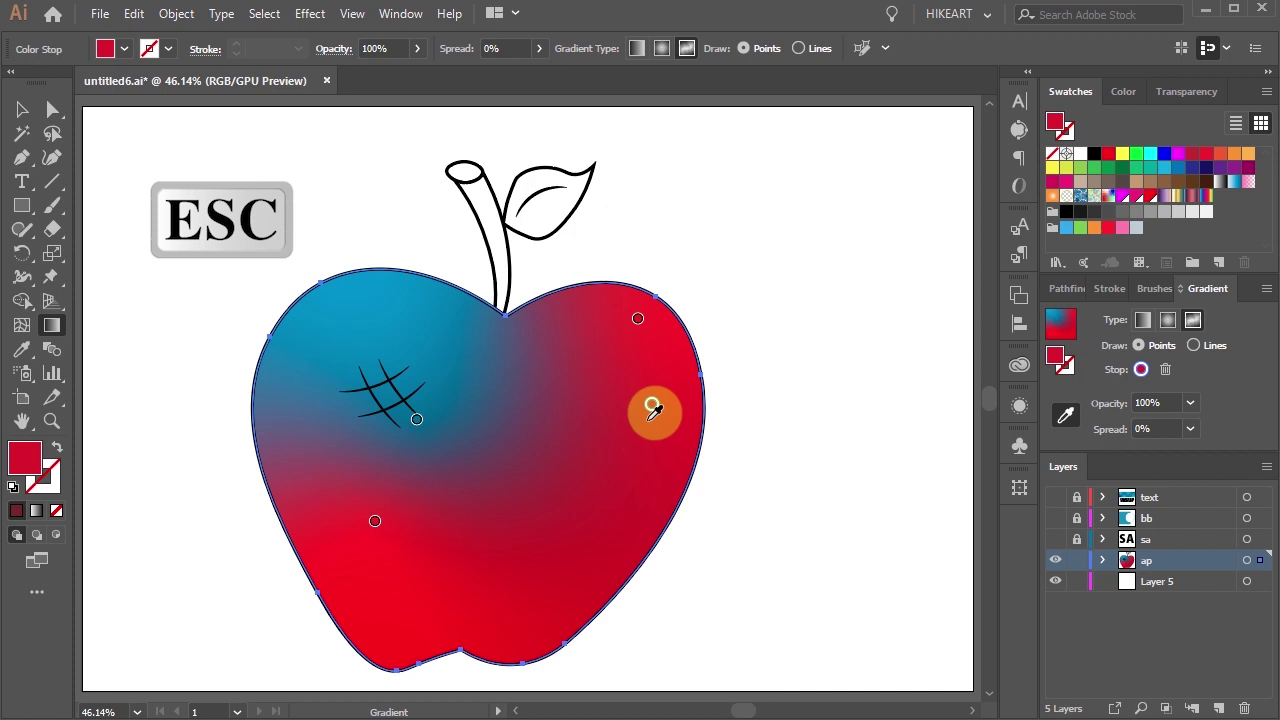
{"action": "key", "text": "ctrl"}
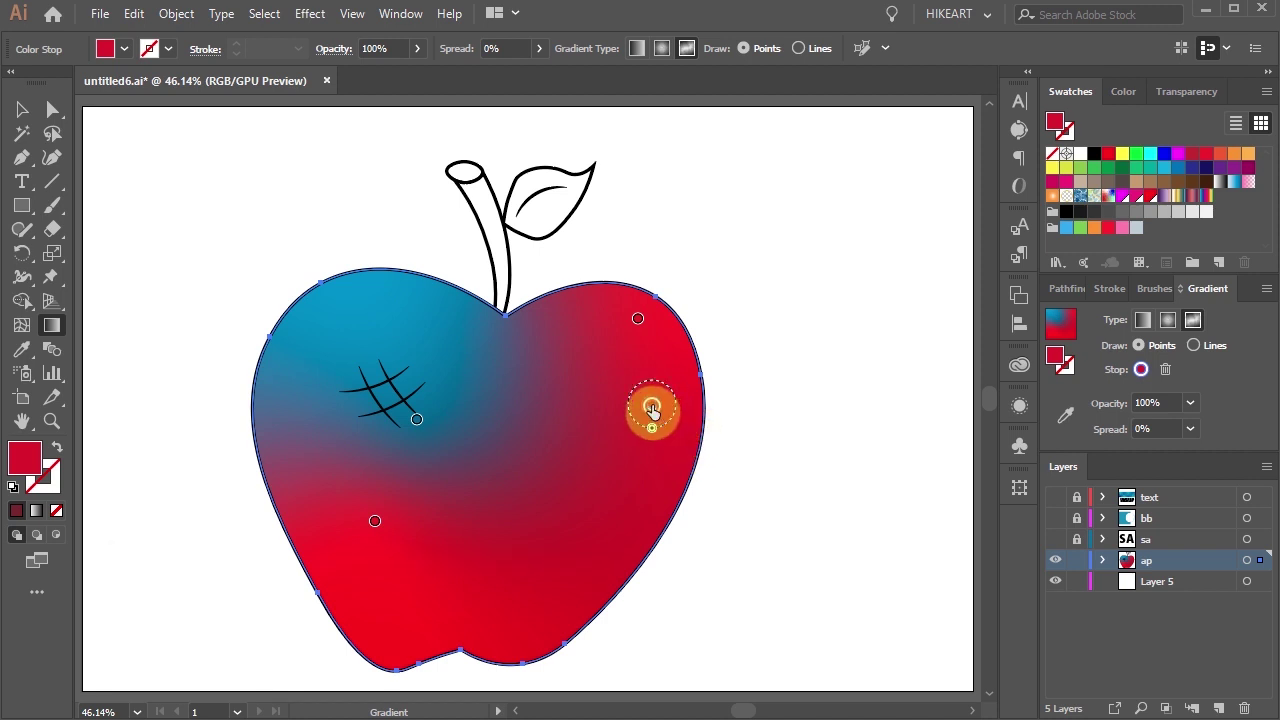
{"action": "double_click", "coordinate": [651, 405]}
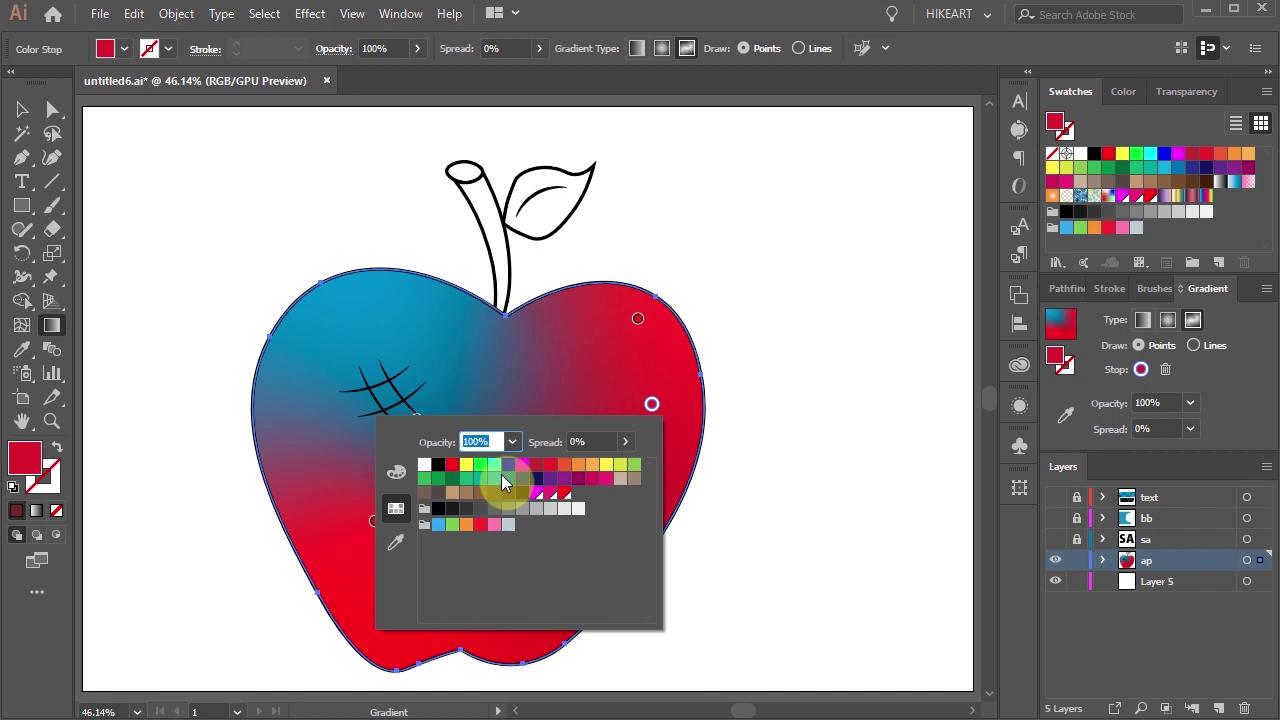
Darken the right-side point's red and move a dark colour point to the apple's bottom
{"action": "left_click", "coordinate": [651, 404]}
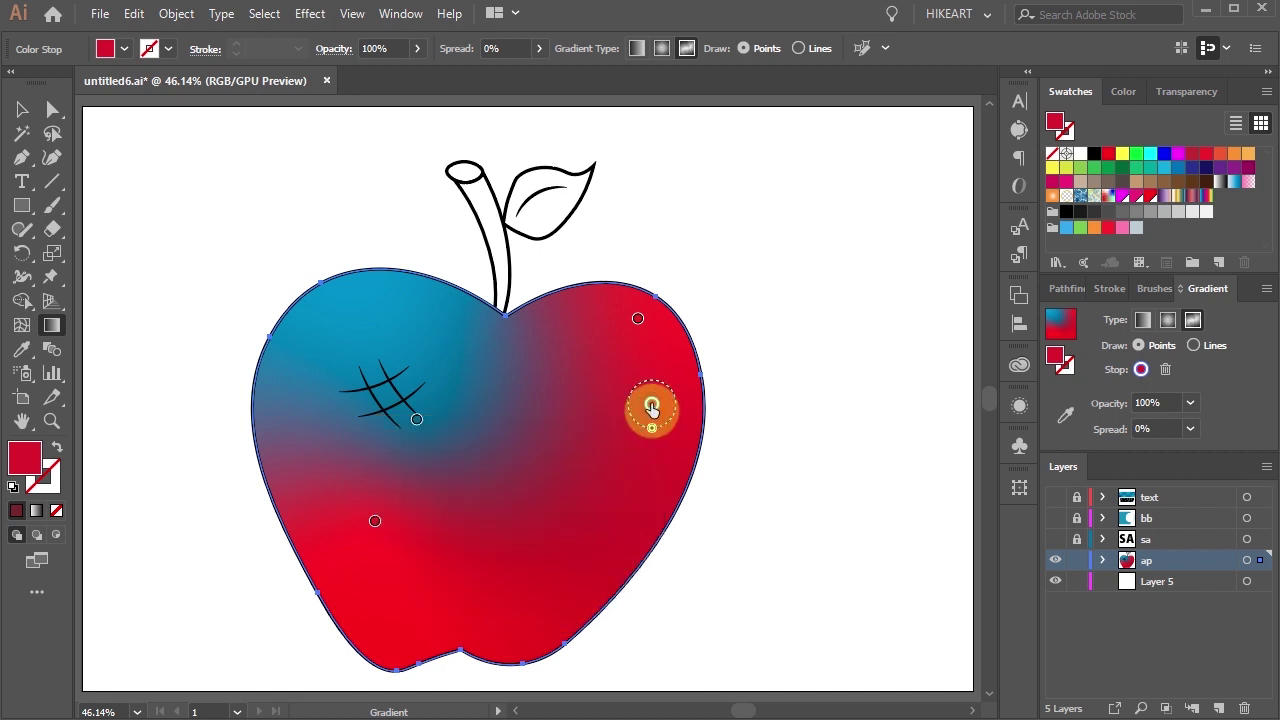
{"action": "left_click", "coordinate": [1130, 93]}
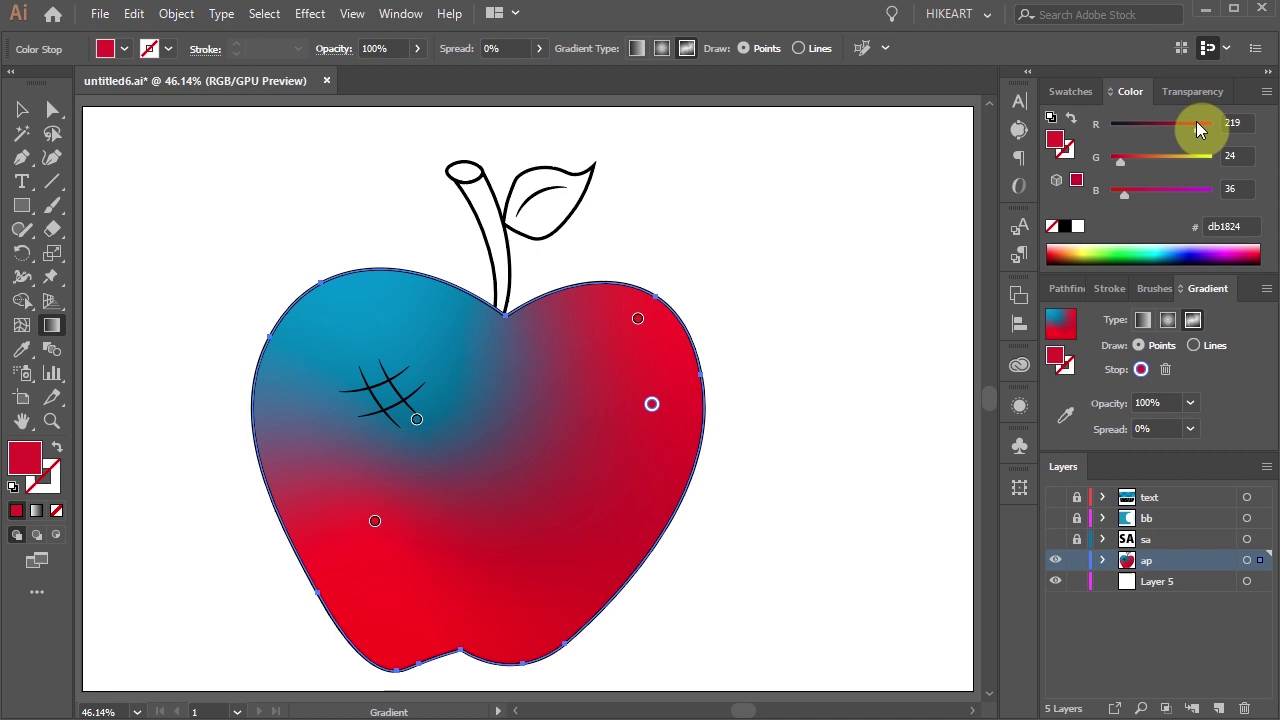
{"action": "left_click_drag", "start_coordinate": [1196, 121], "coordinate": [1146, 128]}
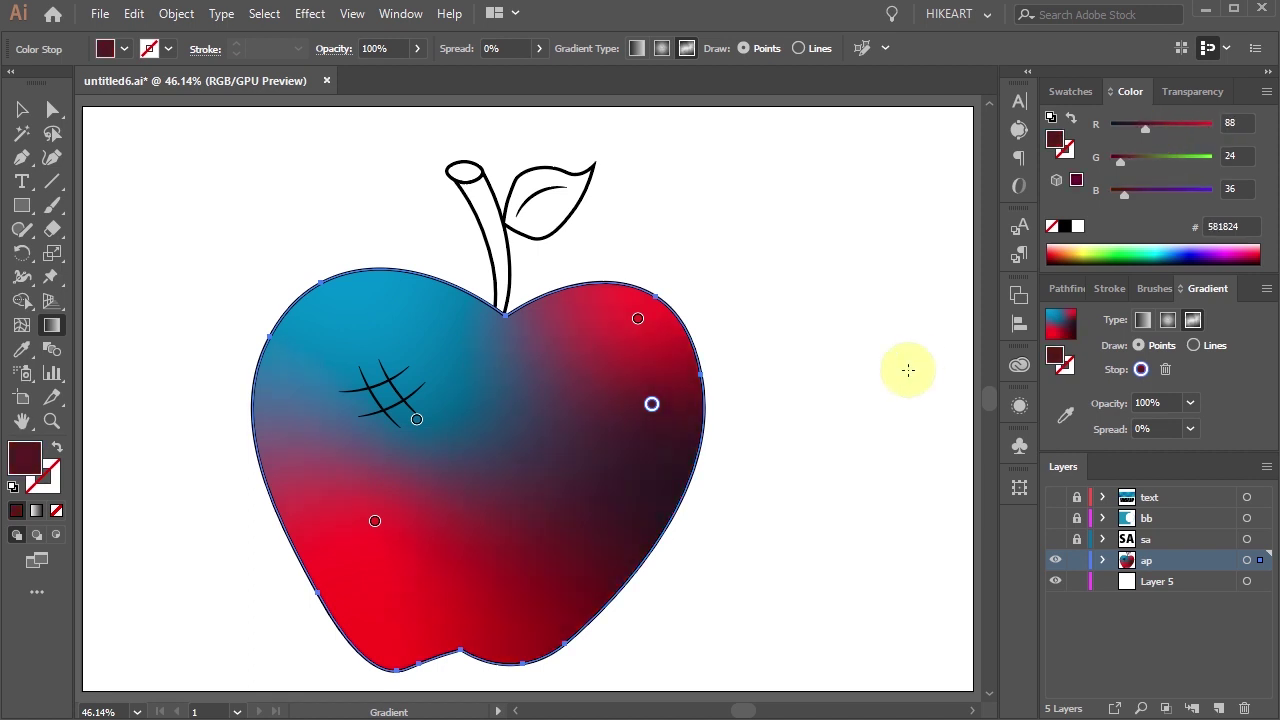
{"action": "left_click", "coordinate": [652, 406]}
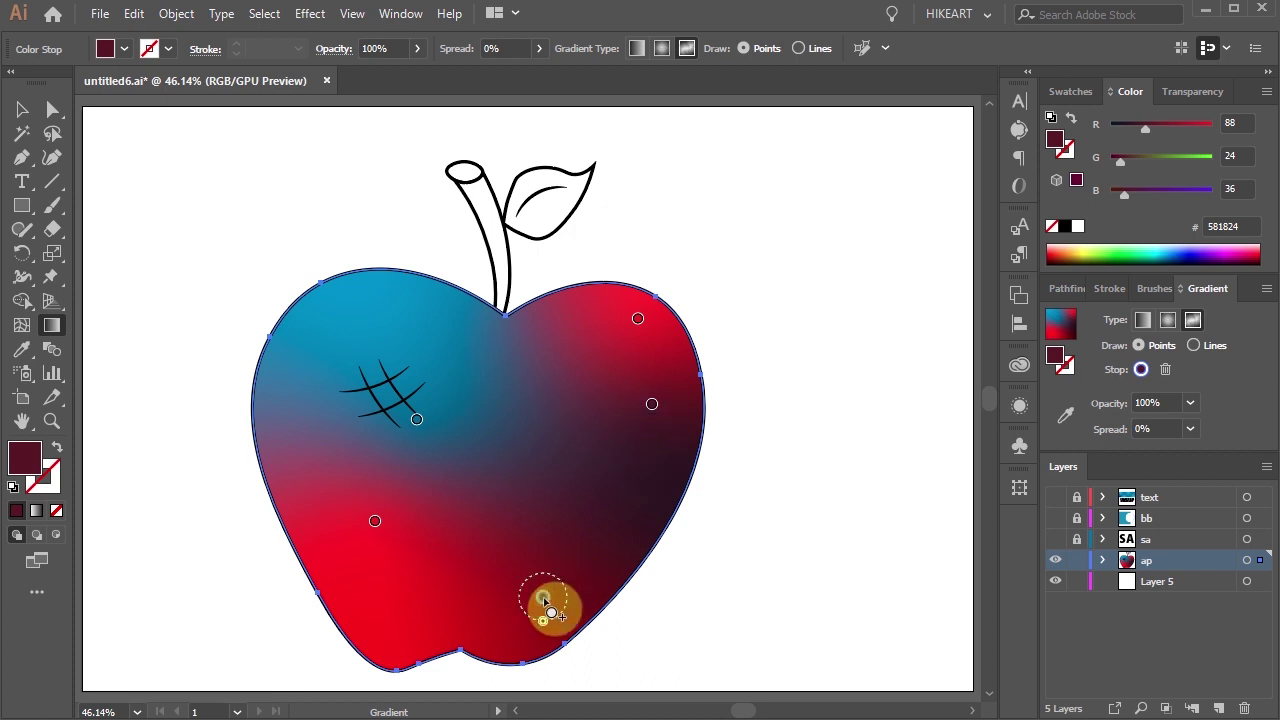
{"action": "left_click_drag", "start_coordinate": [534, 600], "coordinate": [433, 658]}
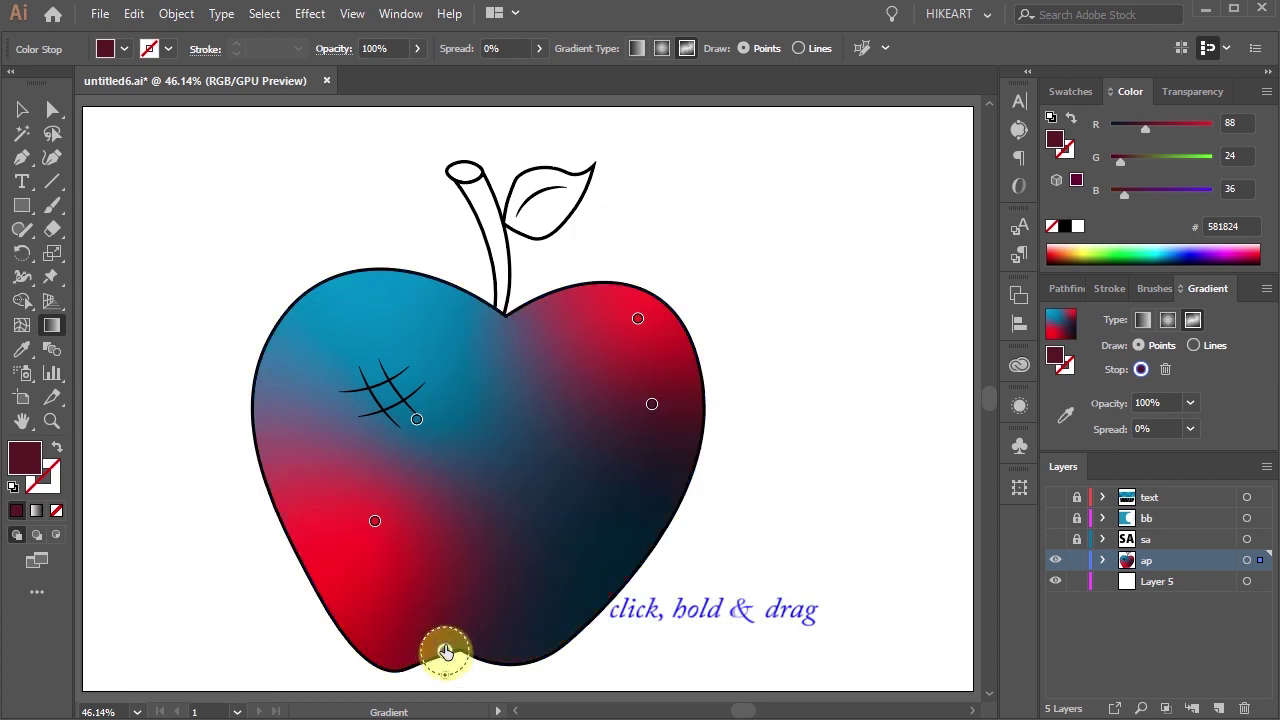
Add red colour points in the centre, near the stem base, at the top left and along the left edge
{"action": "left_click", "coordinate": [638, 326]}
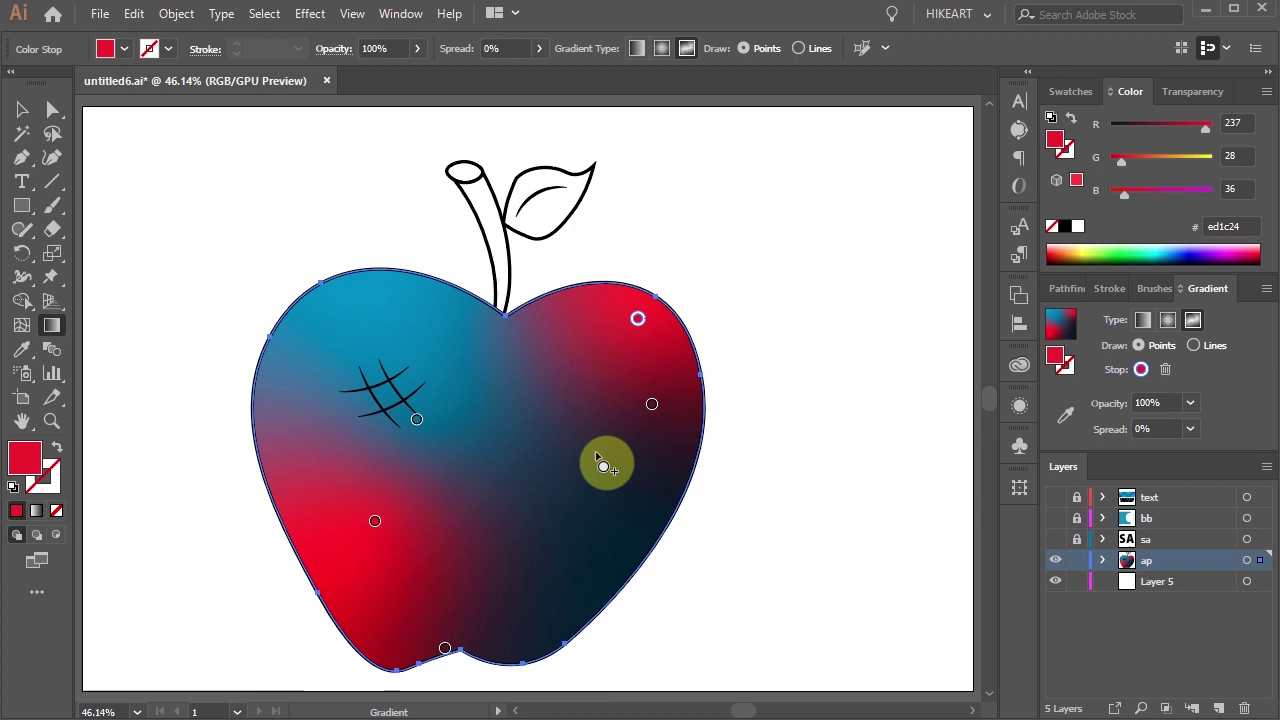
{"action": "left_click", "coordinate": [572, 470]}
{"action": "left_click_drag", "start_coordinate": [572, 470], "coordinate": [512, 425]}
{"action": "left_click", "coordinate": [432, 310]}
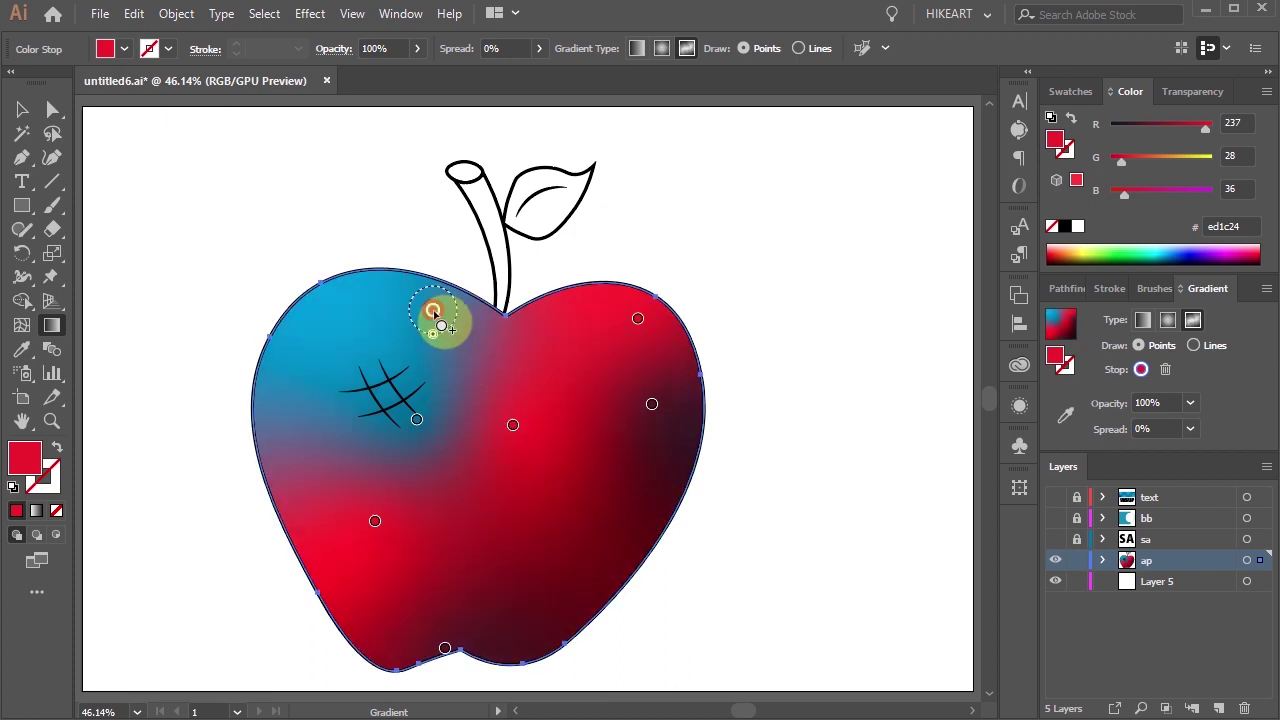
{"action": "left_click", "coordinate": [330, 312]}
{"action": "left_click", "coordinate": [288, 388]}
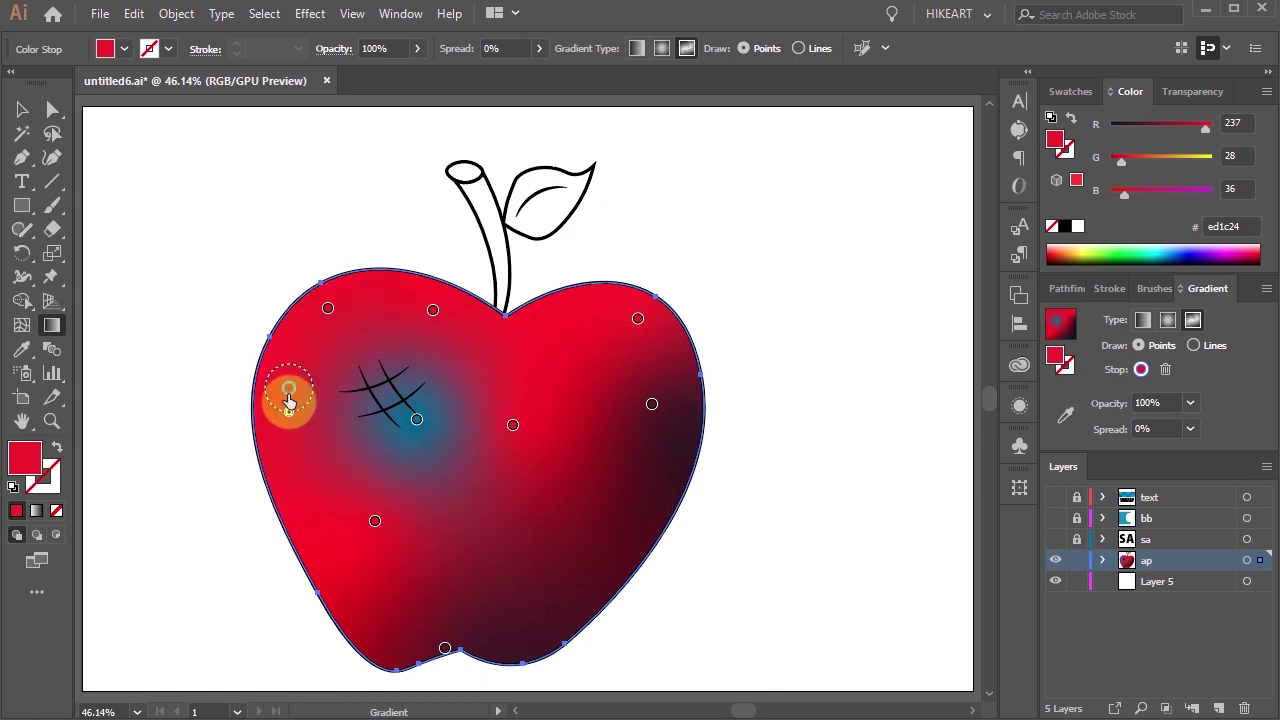
{"action": "left_click", "coordinate": [305, 460]}
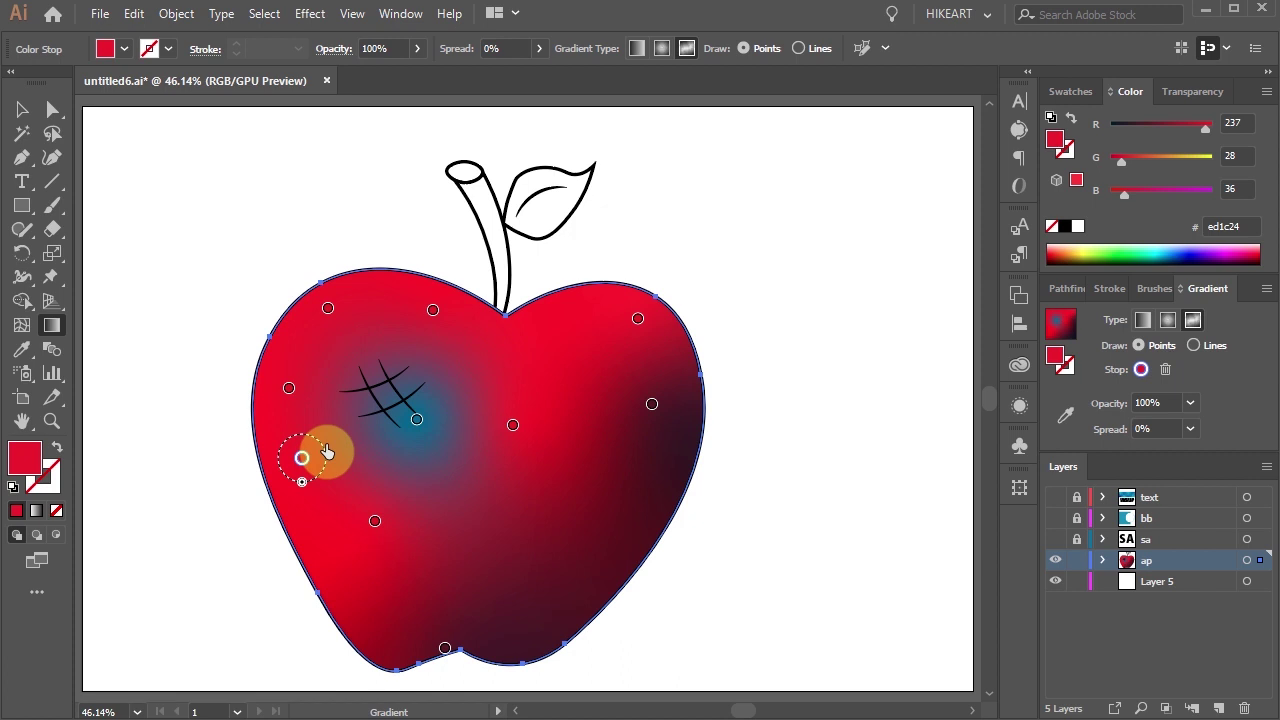
Delete the blue crosshatch colour point with the Delete key, then add it back
{"action": "left_click", "coordinate": [417, 421]}
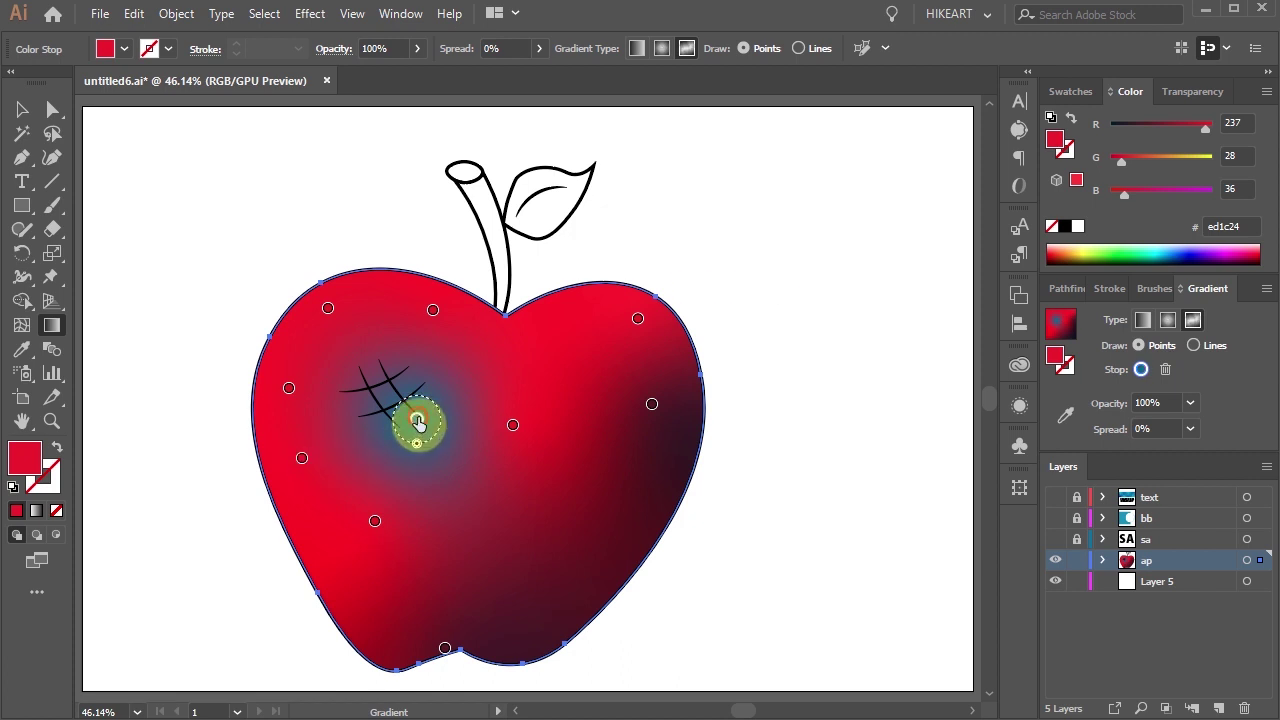
{"action": "left_click", "coordinate": [417, 421]}
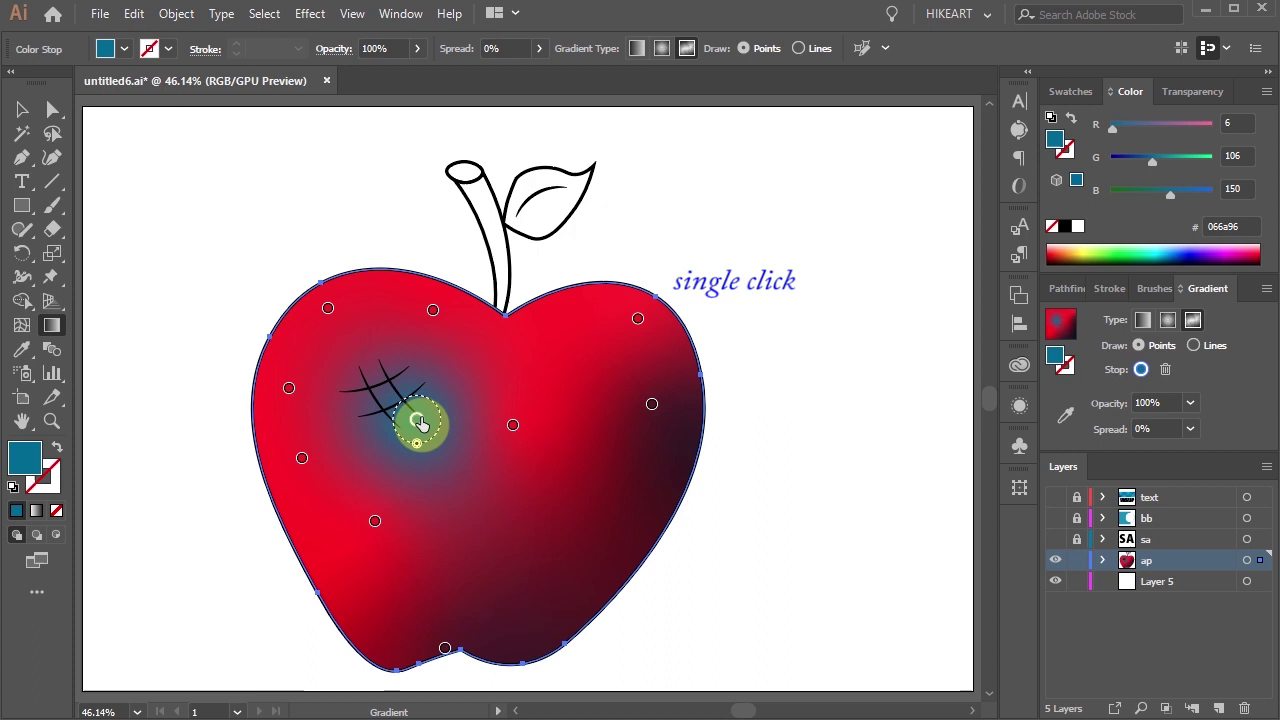
{"action": "key", "text": "Delete"}
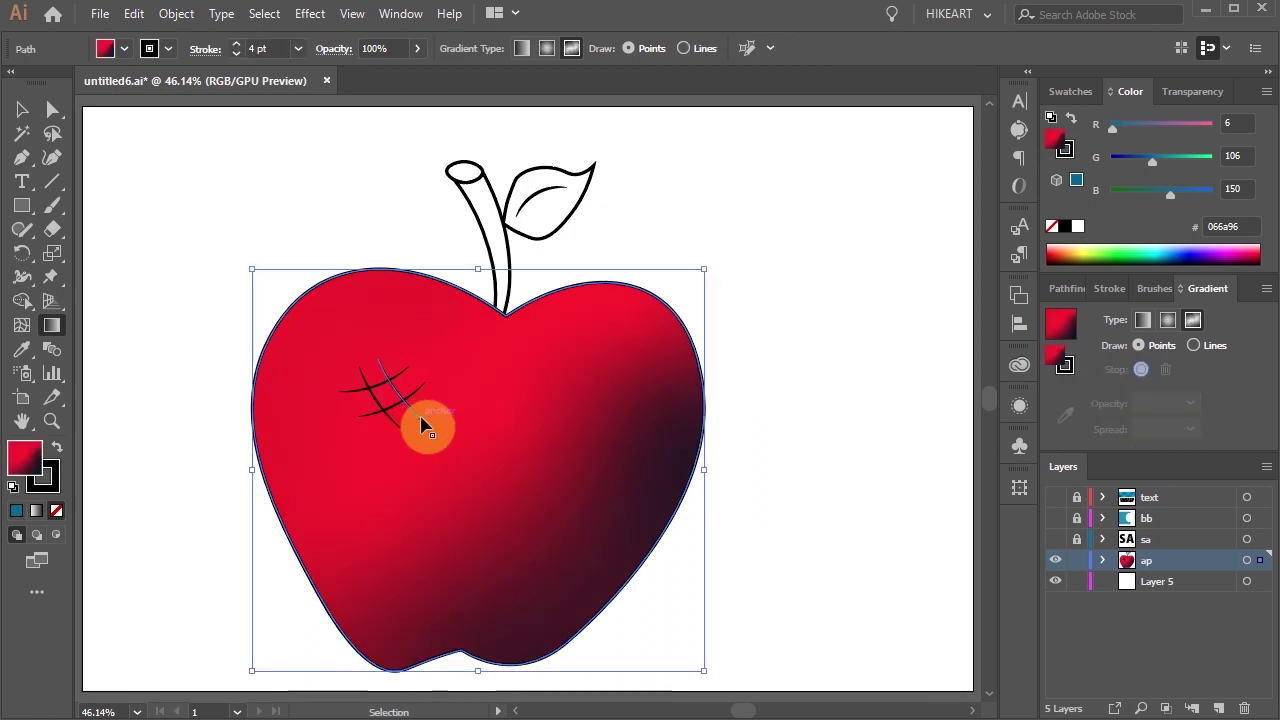
{"action": "left_click", "coordinate": [421, 424]}
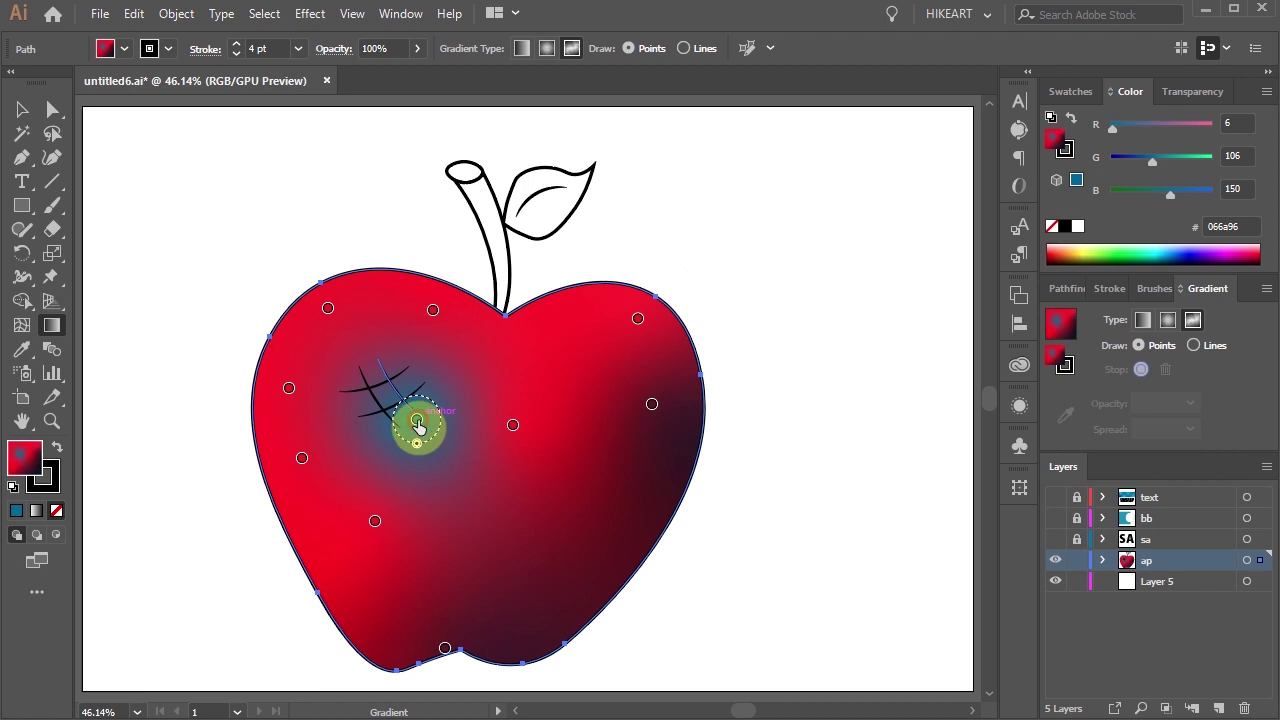
Remove the blue point with the Delete Stop icon, undo, then drag it off the apple
{"action": "left_click", "coordinate": [418, 427]}
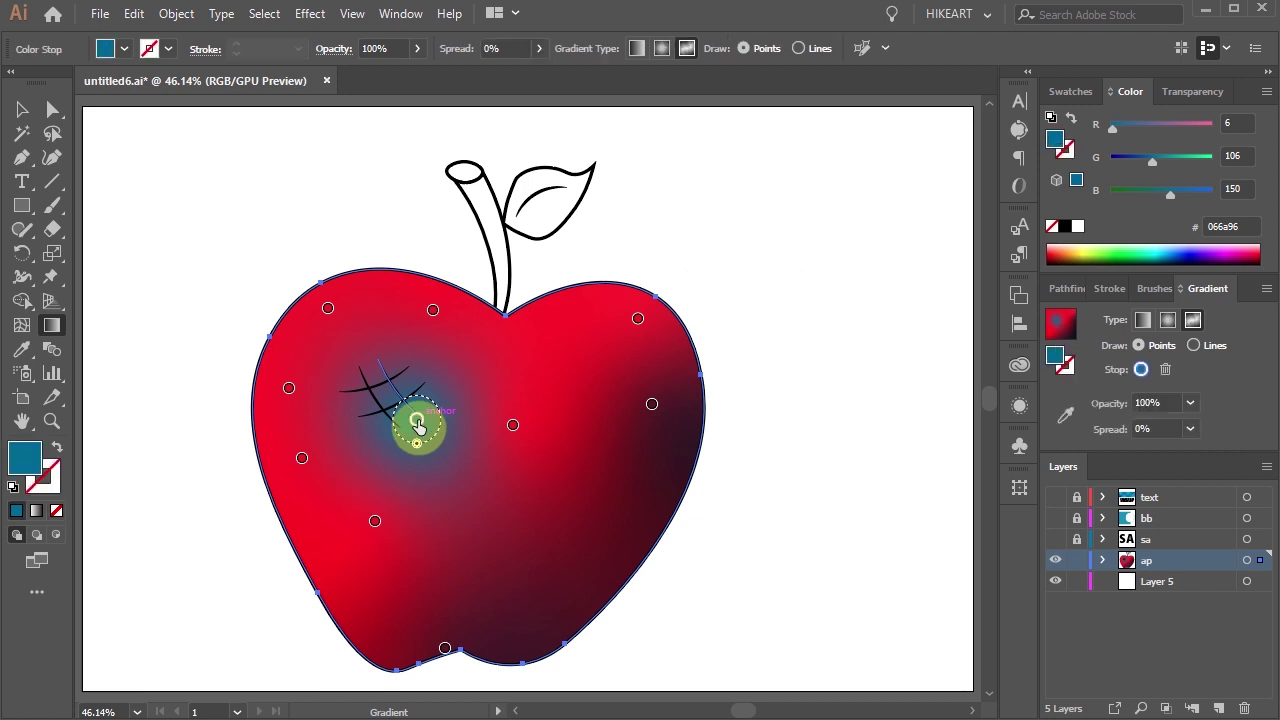
{"action": "left_click", "coordinate": [1167, 372]}
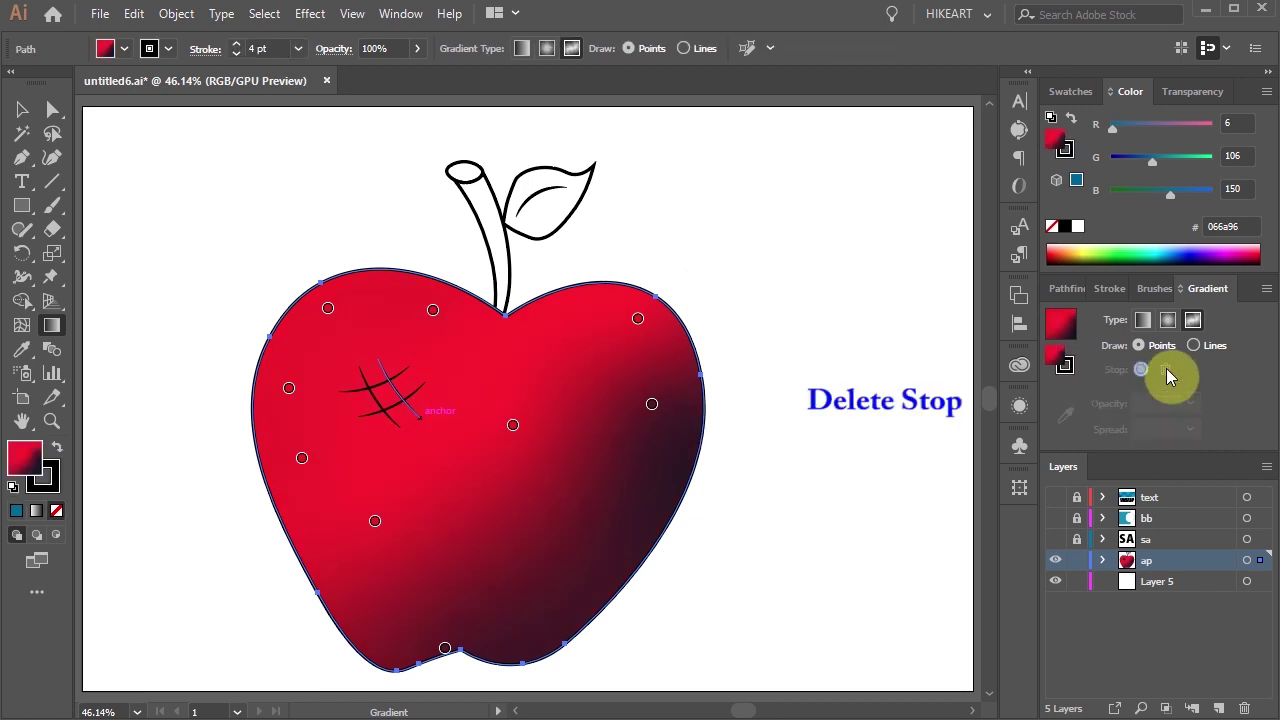
{"action": "key", "text": "ctrl+z"}
{"action": "left_click", "coordinate": [418, 424]}
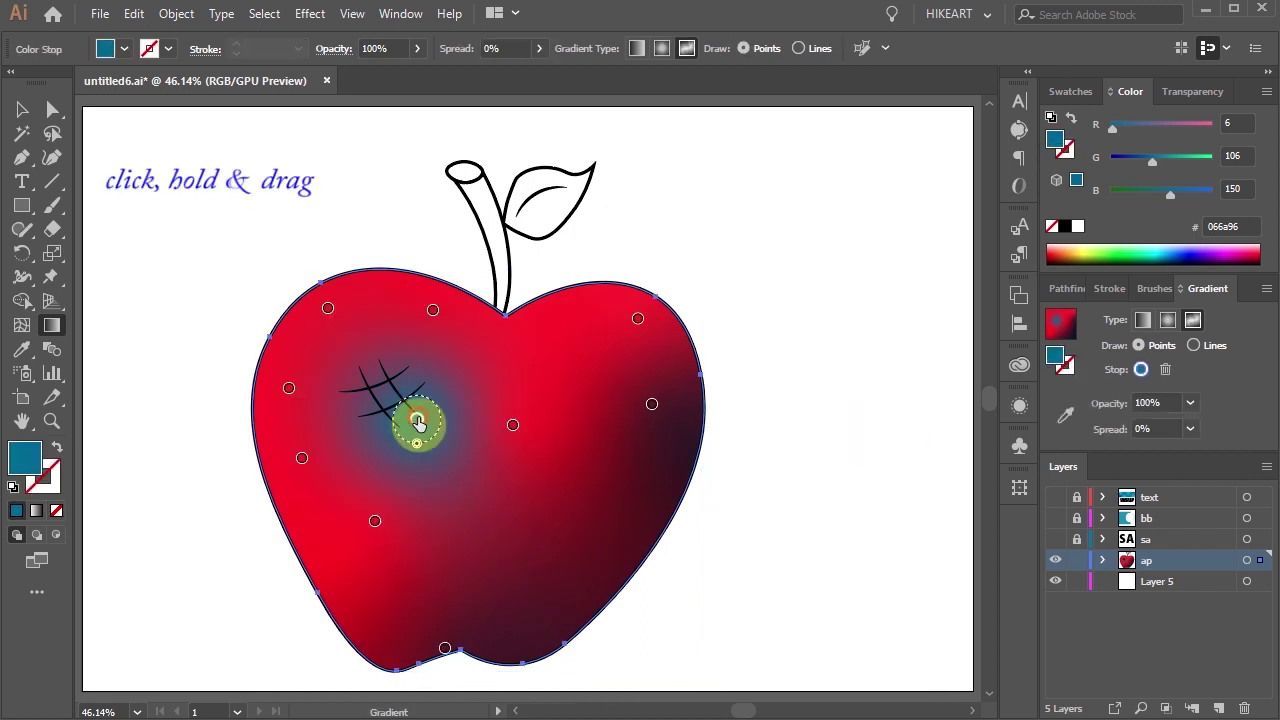
{"action": "left_click_drag", "start_coordinate": [418, 424], "coordinate": [390, 332]}
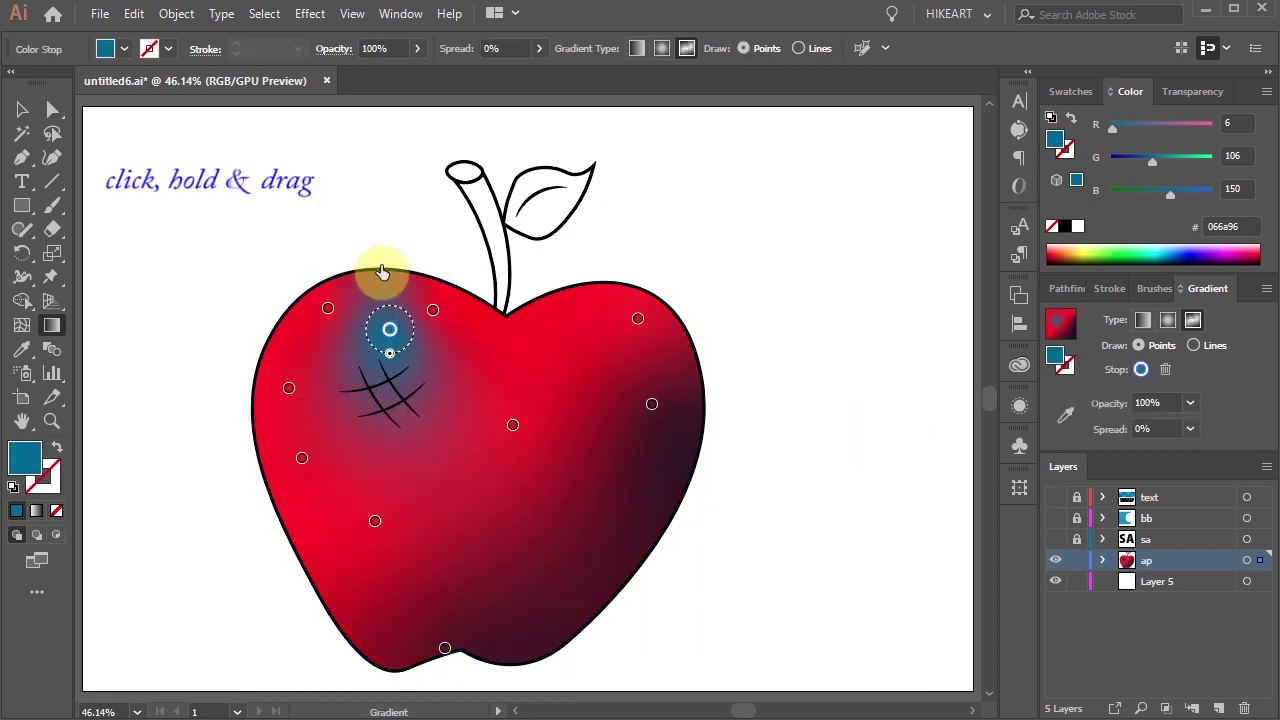
{"action": "left_click_drag", "start_coordinate": [370, 214], "coordinate": [358, 190]}
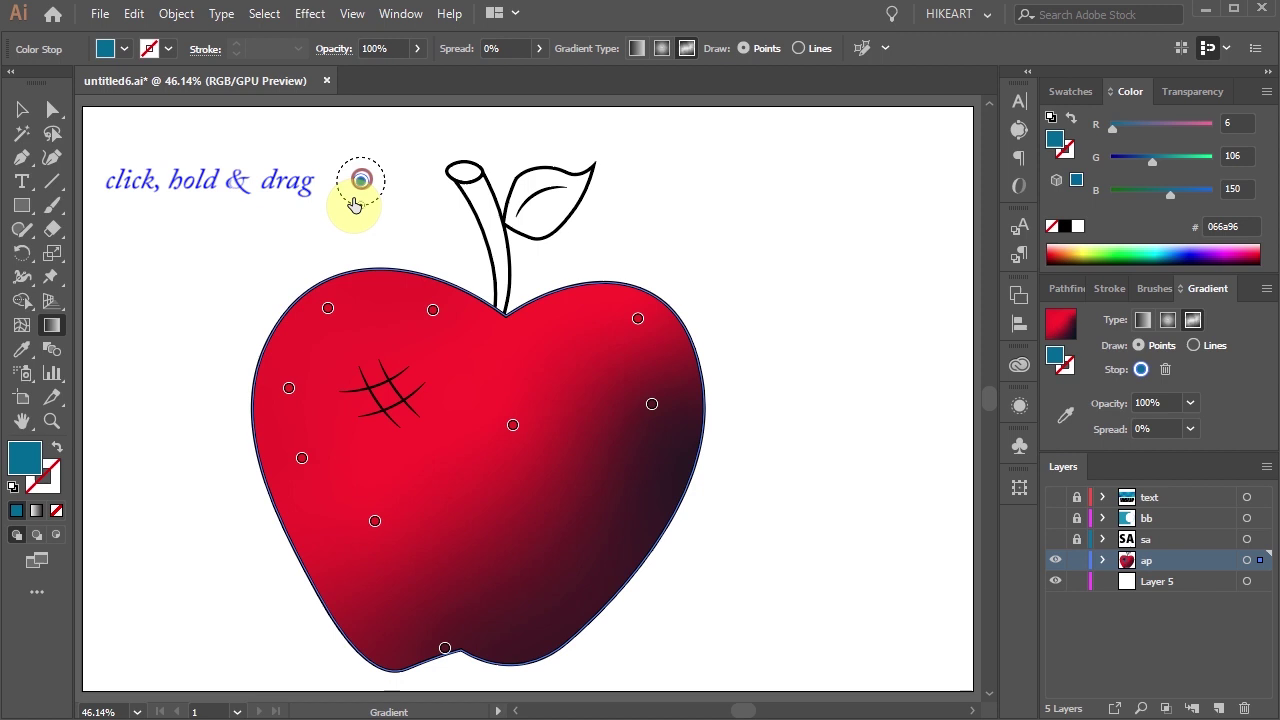
Shift the crosshatch colour point from red to yellow with the Color panel sliders
{"action": "left_click", "coordinate": [432, 310]}
{"action": "left_click", "coordinate": [389, 396]}
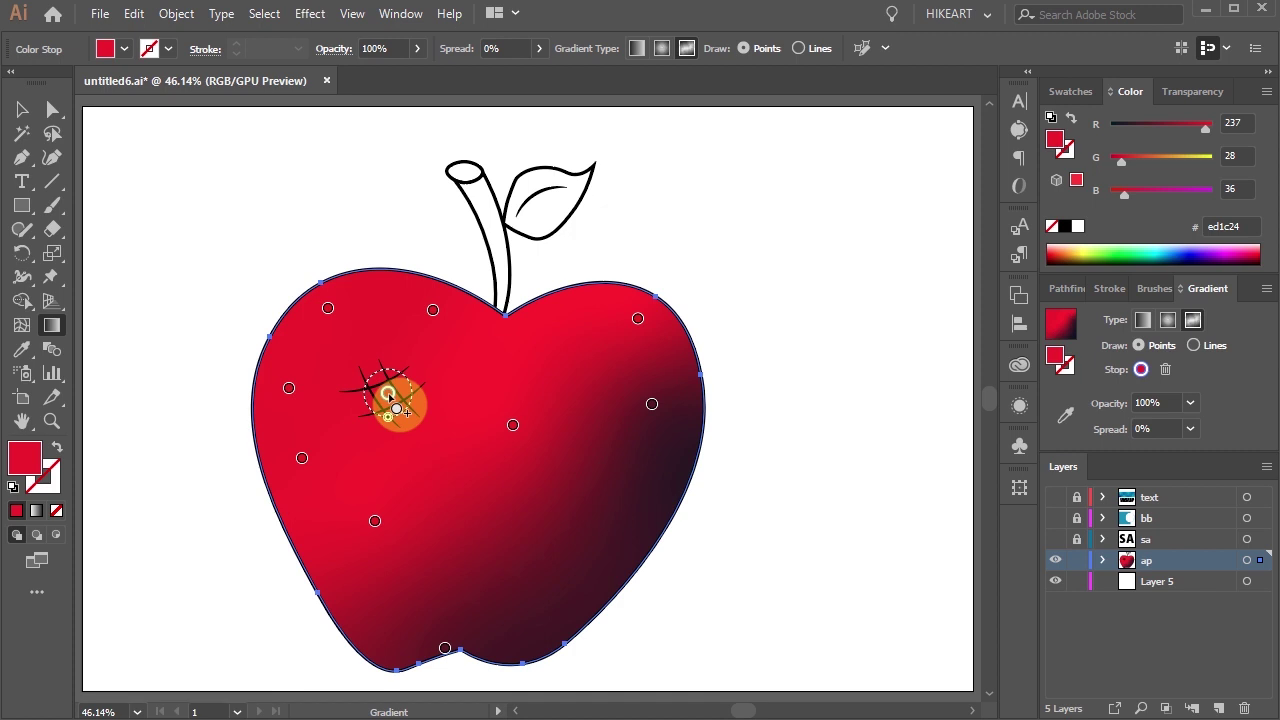
{"action": "left_click_drag", "start_coordinate": [1121, 161], "coordinate": [1145, 162]}
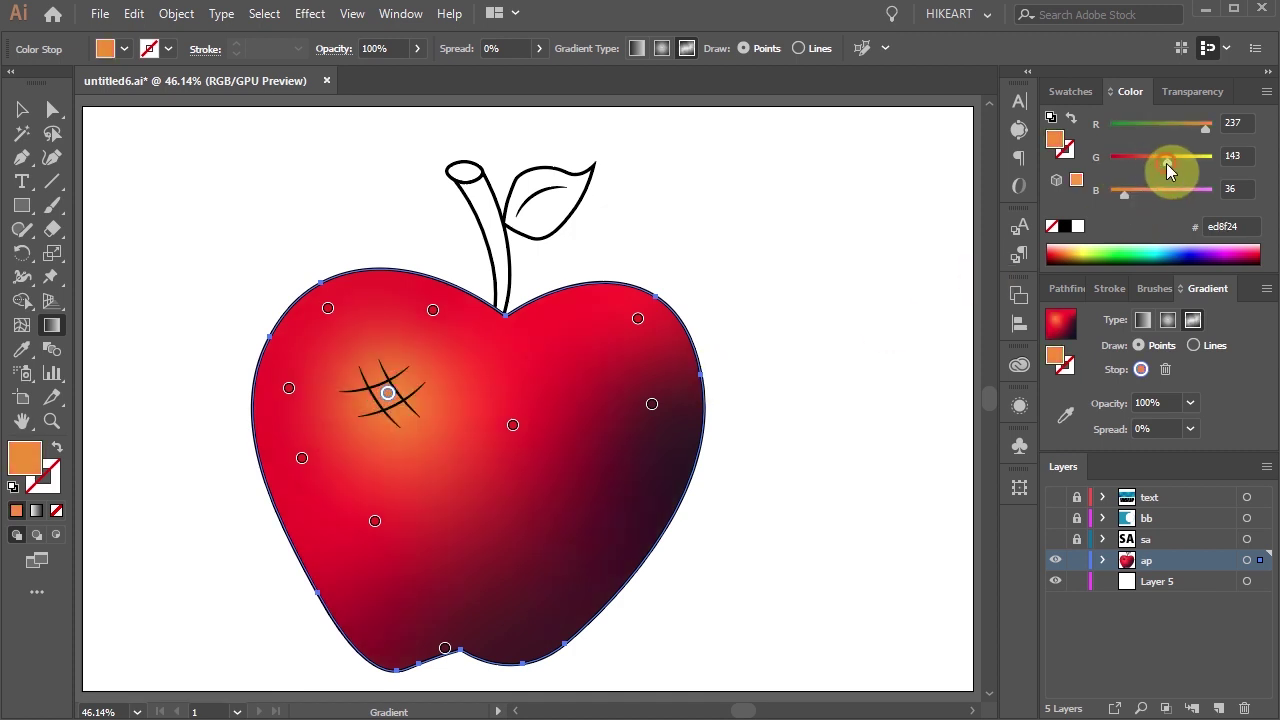
{"action": "left_click_drag", "start_coordinate": [1168, 160], "coordinate": [1189, 160]}
Lower the point's saturation in HSB mode so the yellow becomes a pale cream
{"action": "double_click", "coordinate": [388, 398]}
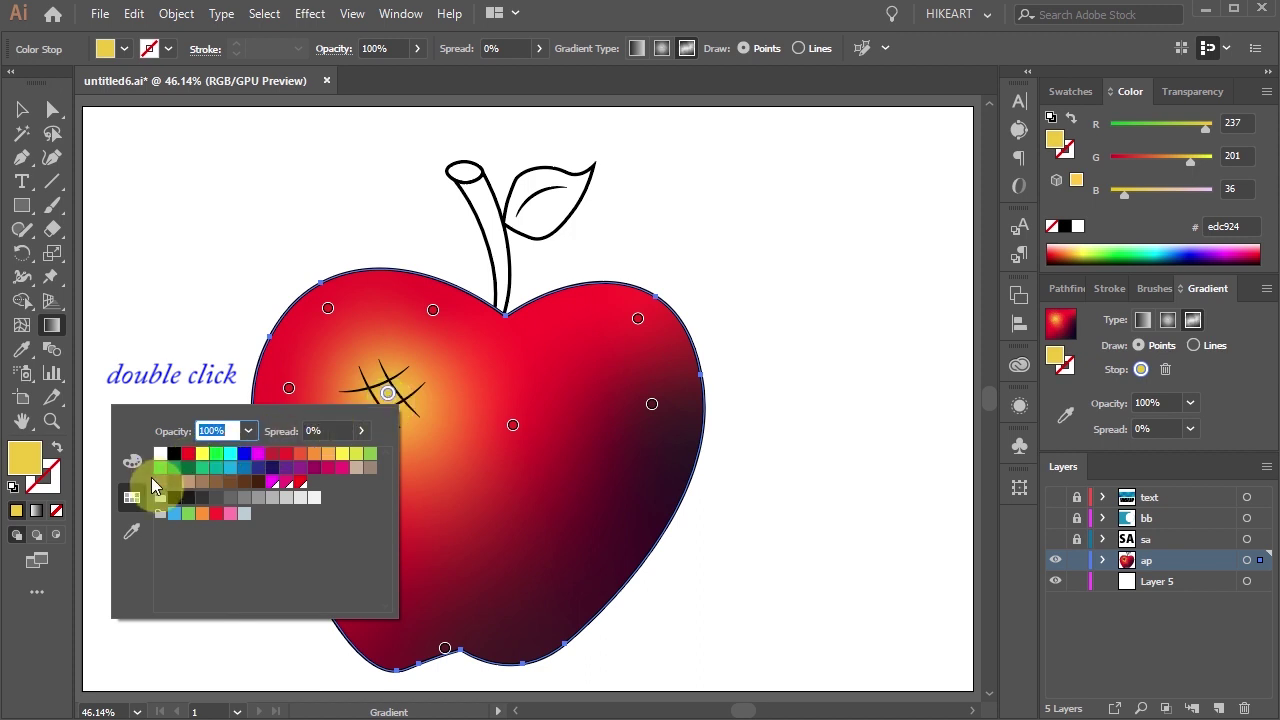
{"action": "left_click", "coordinate": [132, 461]}
{"action": "left_click", "coordinate": [386, 412]}
{"action": "left_click", "coordinate": [466, 460]}
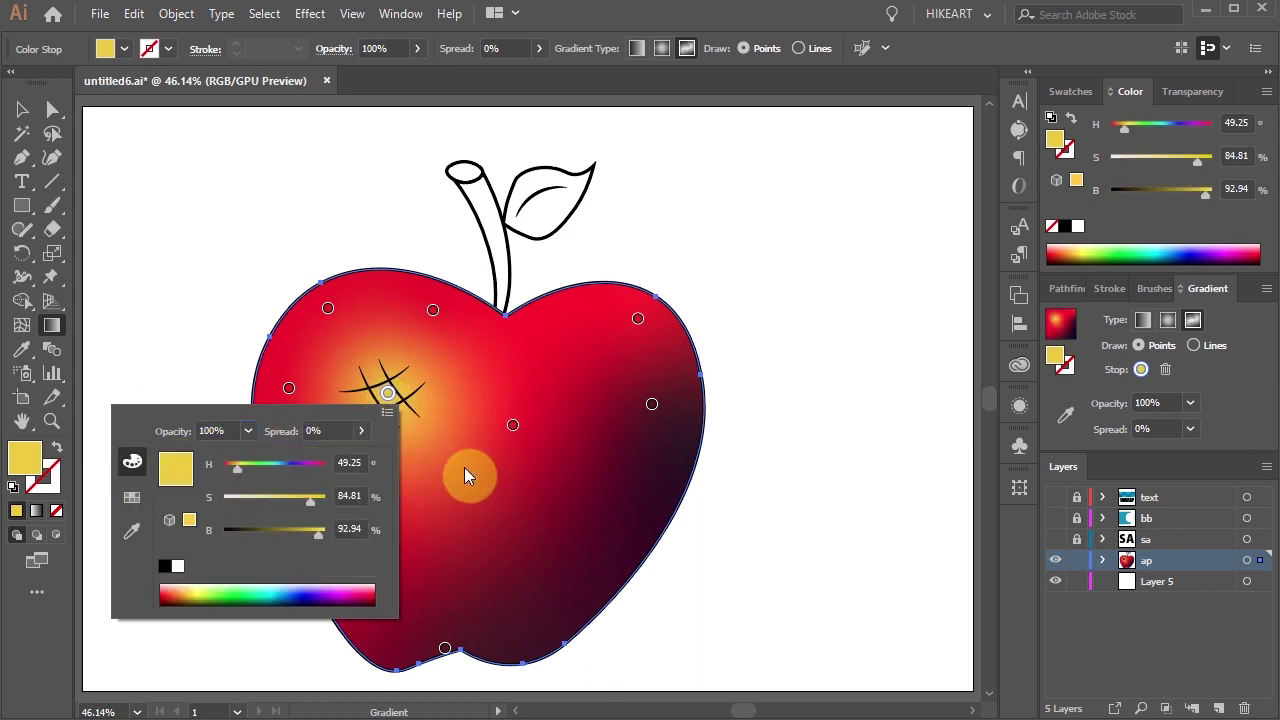
{"action": "left_click_drag", "start_coordinate": [309, 497], "coordinate": [263, 502]}
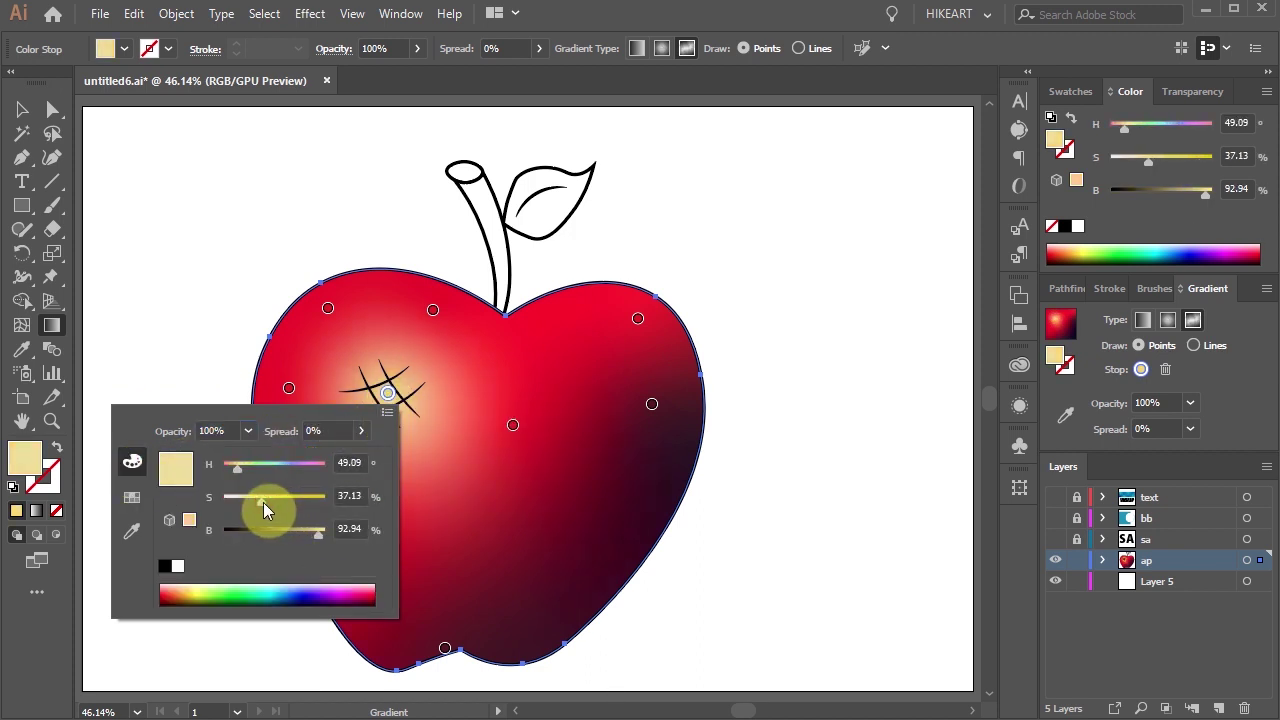
{"action": "left_click", "coordinate": [410, 390]}
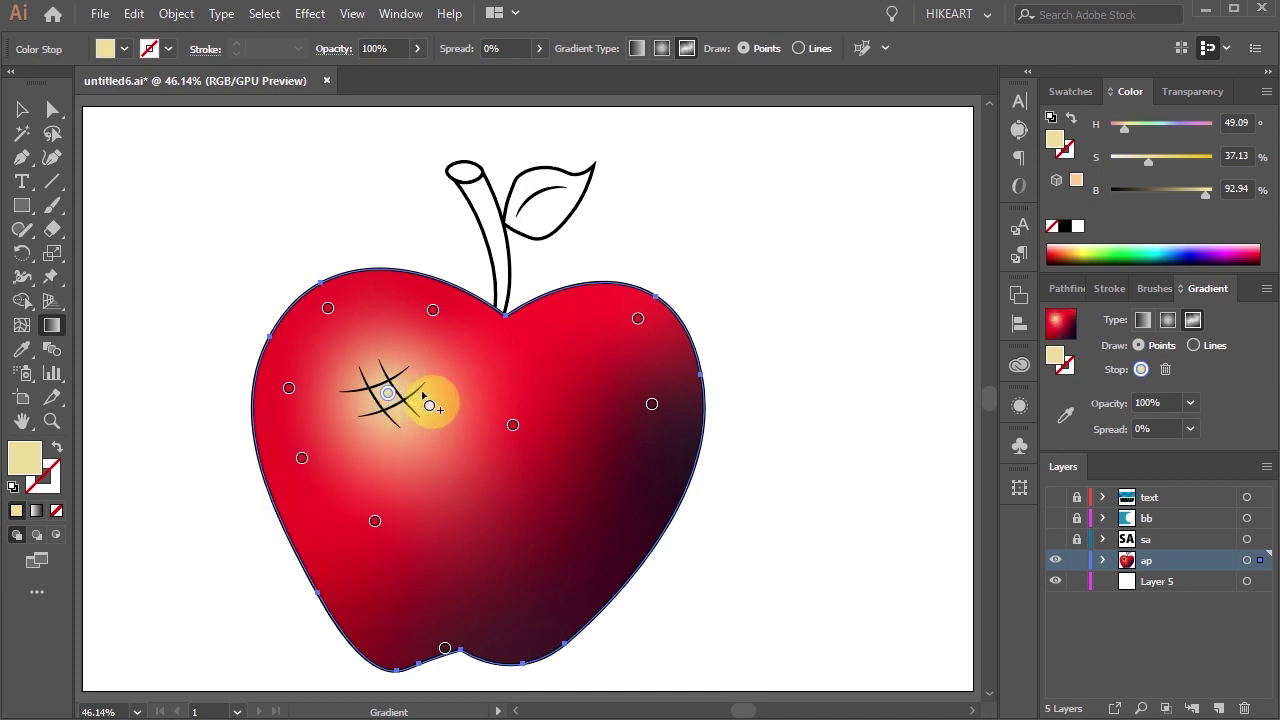
Move the pale yellow point onto the crosshatch and drag the top-left and left-edge red points off together
{"action": "left_click_drag", "start_coordinate": [423, 394], "coordinate": [328, 313]}
{"action": "left_click", "coordinate": [328, 314], "text": "shift"}
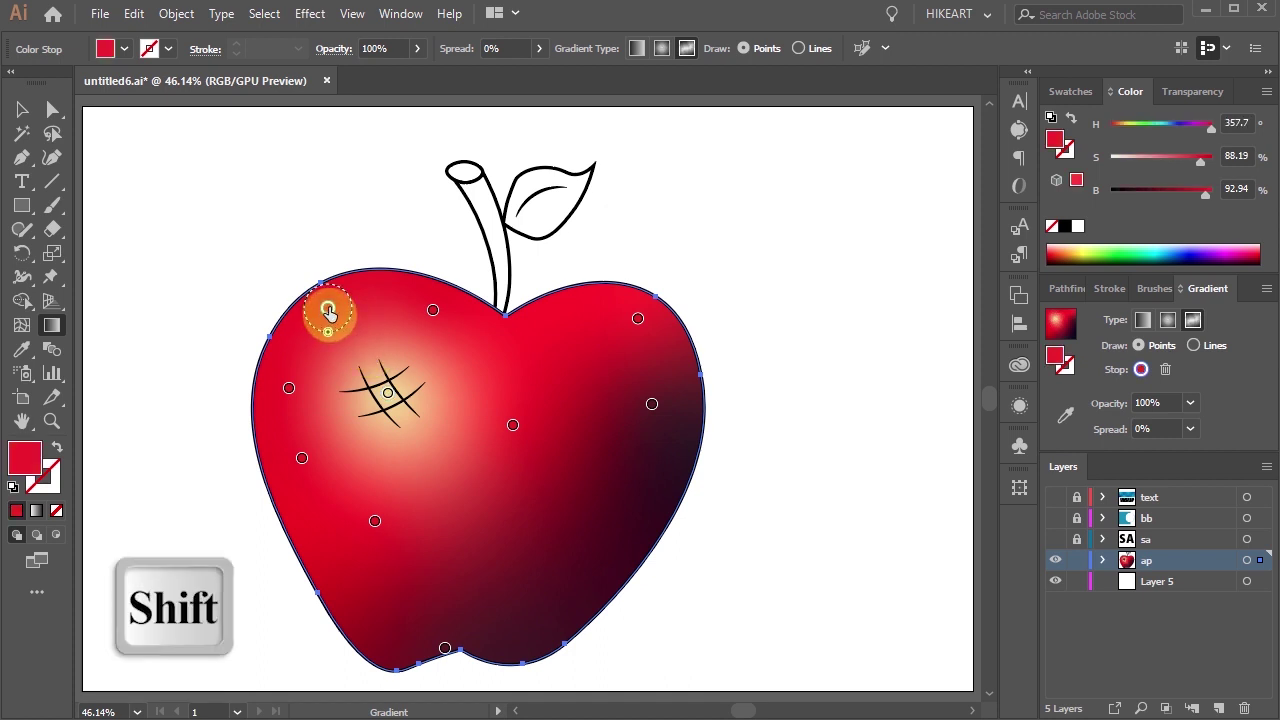
{"action": "left_click", "coordinate": [289, 390], "text": "shift"}
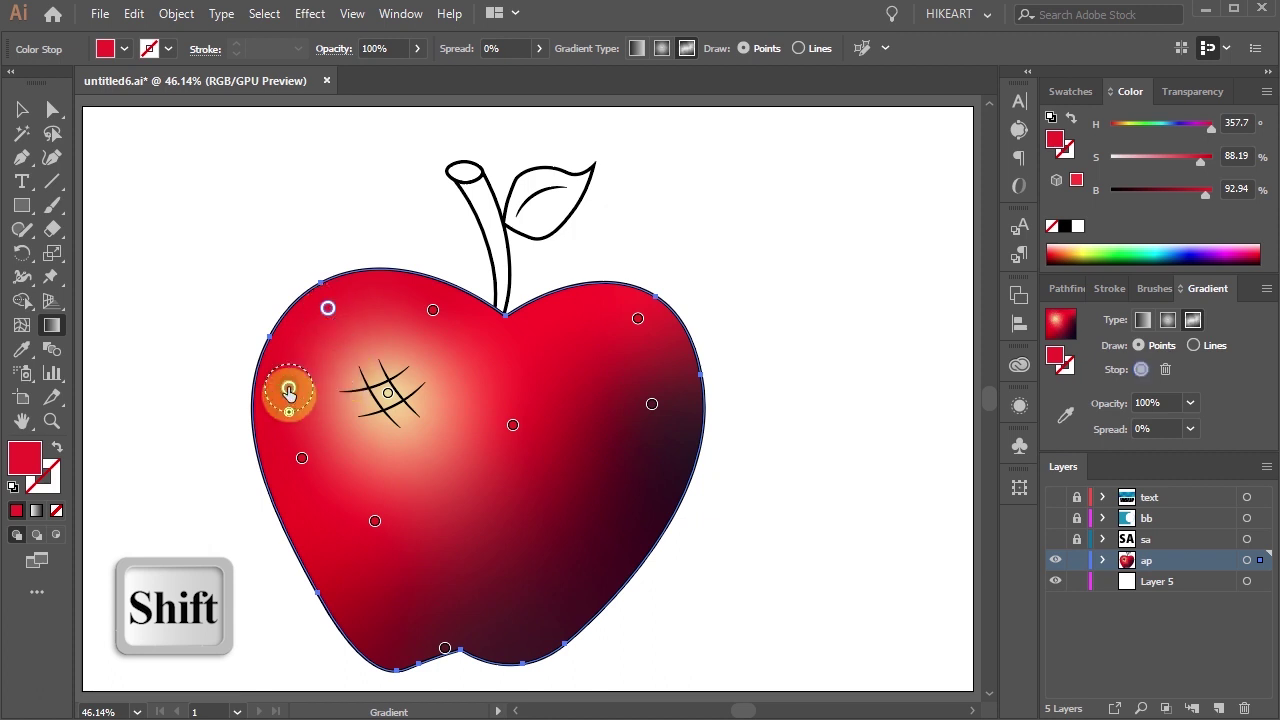
{"action": "left_click_drag", "start_coordinate": [296, 447], "coordinate": [155, 420]}
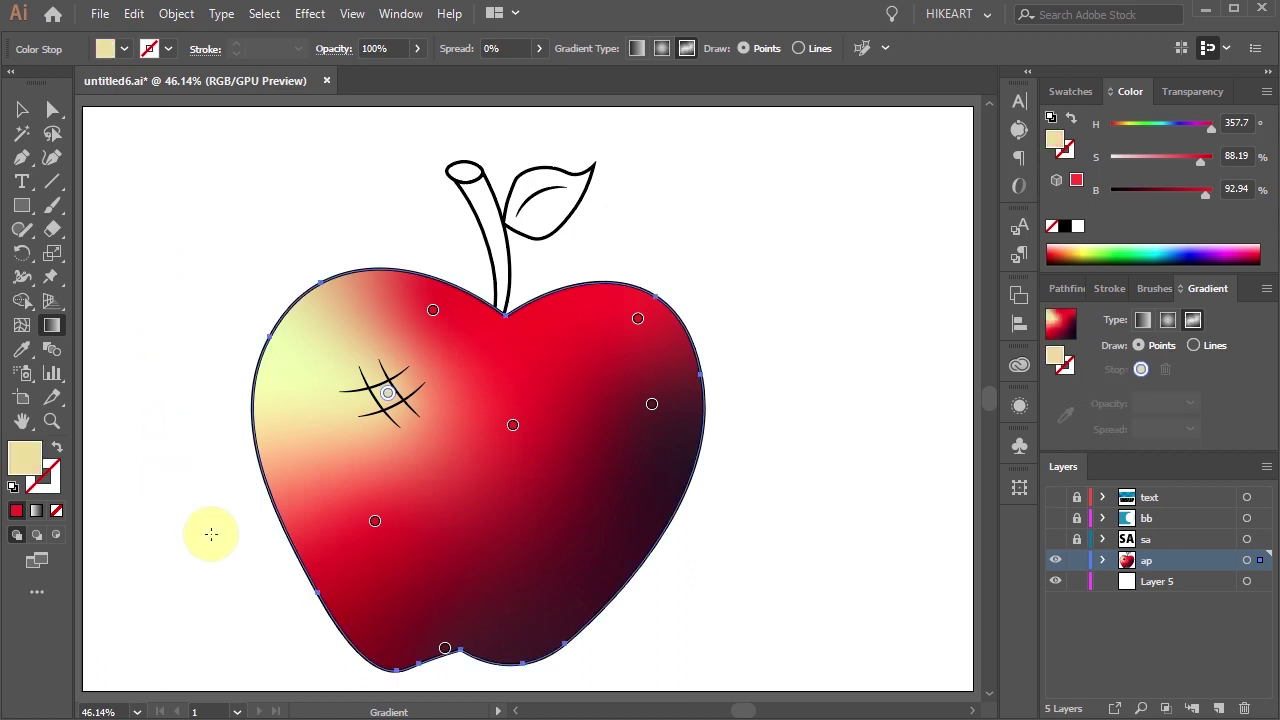
Move the lower-left point up-left, add a red point at the upper left, and nudge the top-right point
{"action": "left_click", "coordinate": [373, 522]}
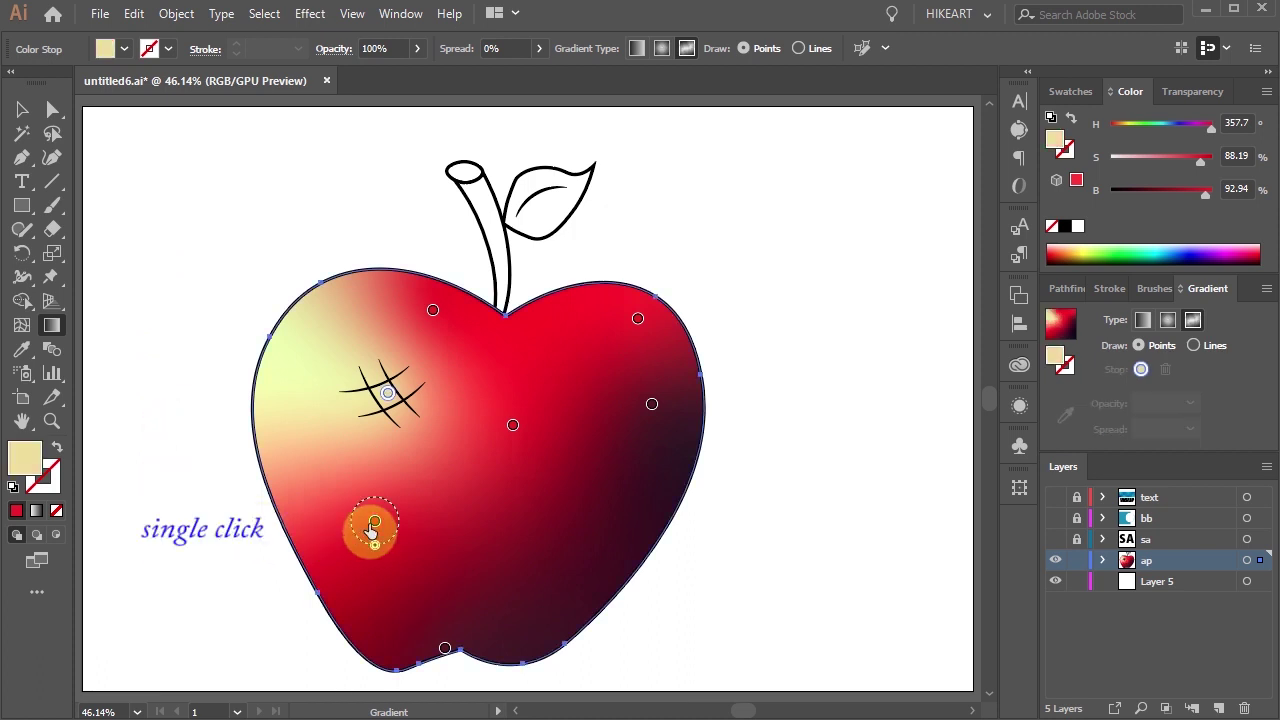
{"action": "left_click_drag", "start_coordinate": [373, 525], "coordinate": [293, 410]}
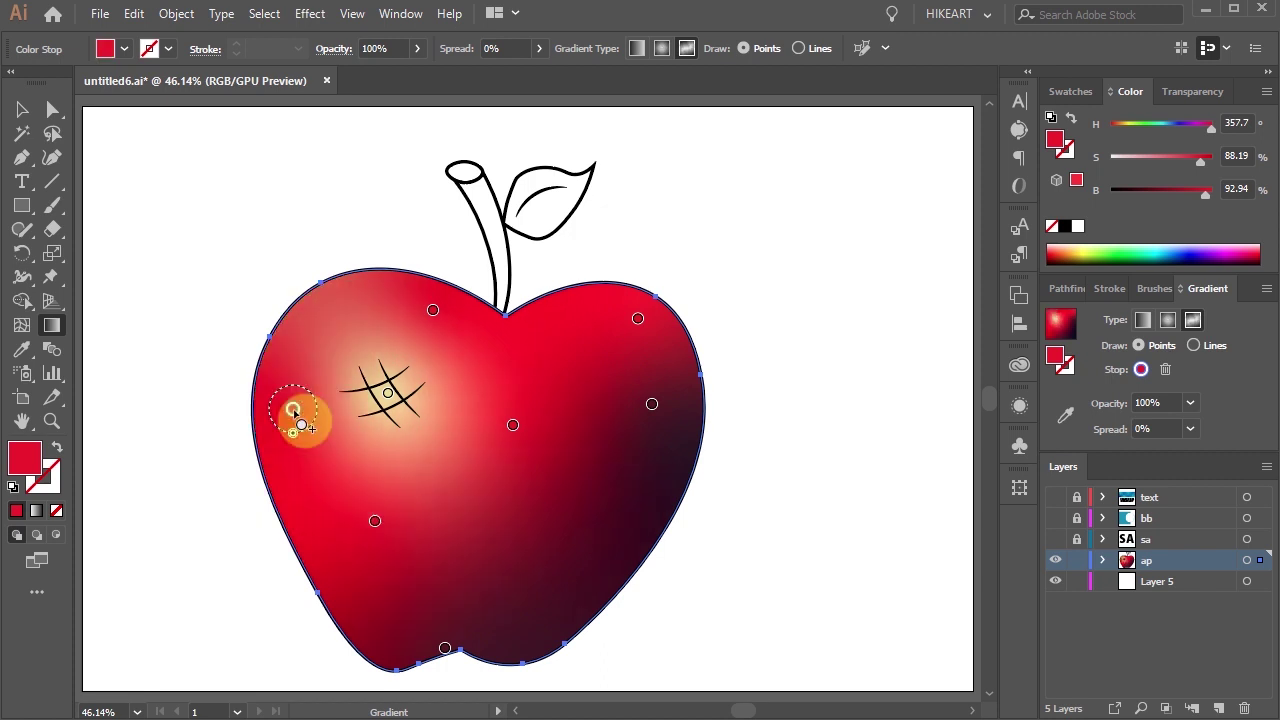
{"action": "left_click", "coordinate": [355, 305]}
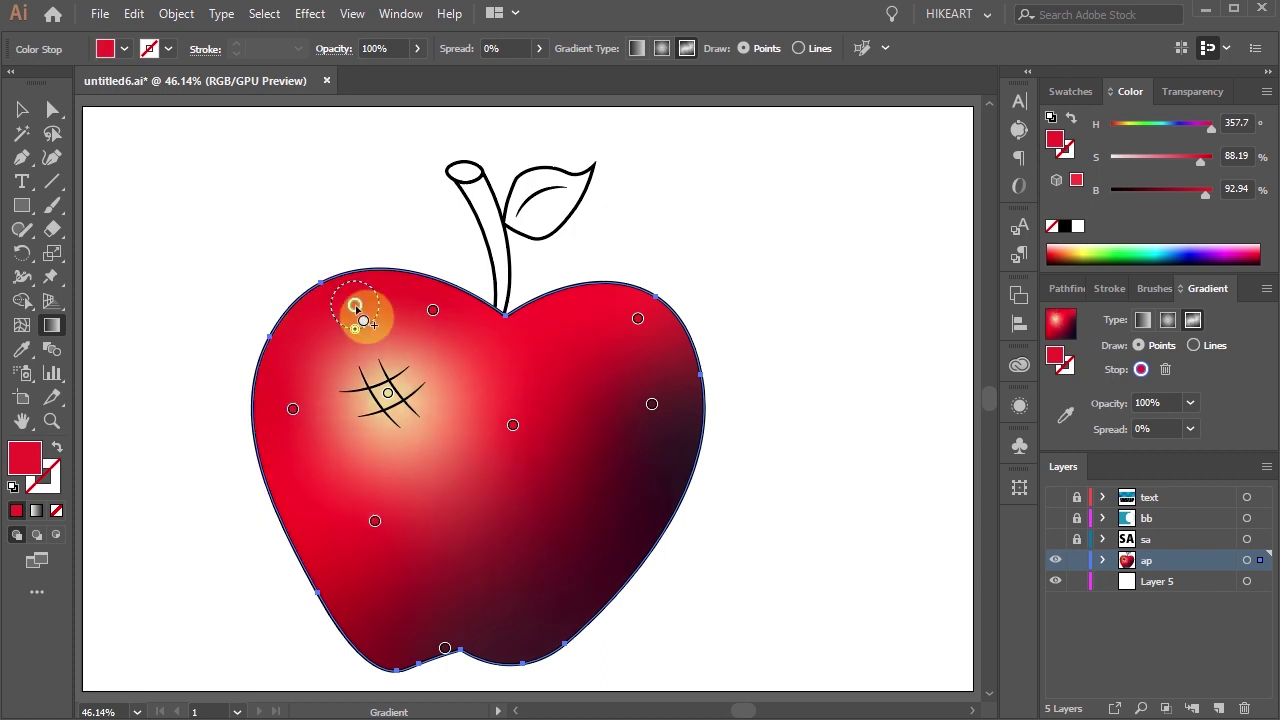
{"action": "mouse_move", "coordinate": [632, 322]}
{"action": "left_mouse_down"}
{"action": "mouse_move", "coordinate": [643, 397]}
{"action": "mouse_move", "coordinate": [606, 409]}
{"action": "mouse_move", "coordinate": [617, 337]}
{"action": "left_mouse_up"}
Place a red point near the centre and widen the pale yellow highlight's spread to 100%
{"action": "double_click", "coordinate": [617, 334]}
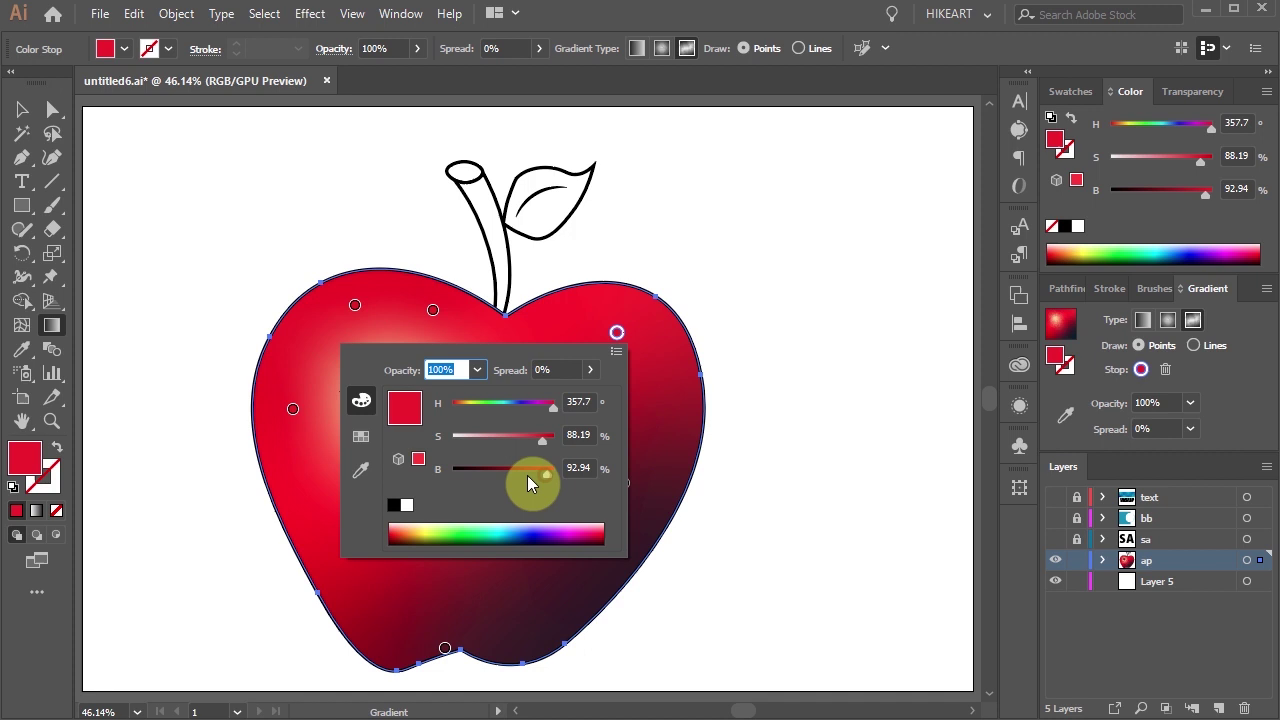
{"action": "left_click", "coordinate": [543, 429]}
{"action": "left_click_drag", "start_coordinate": [543, 429], "coordinate": [487, 428]}
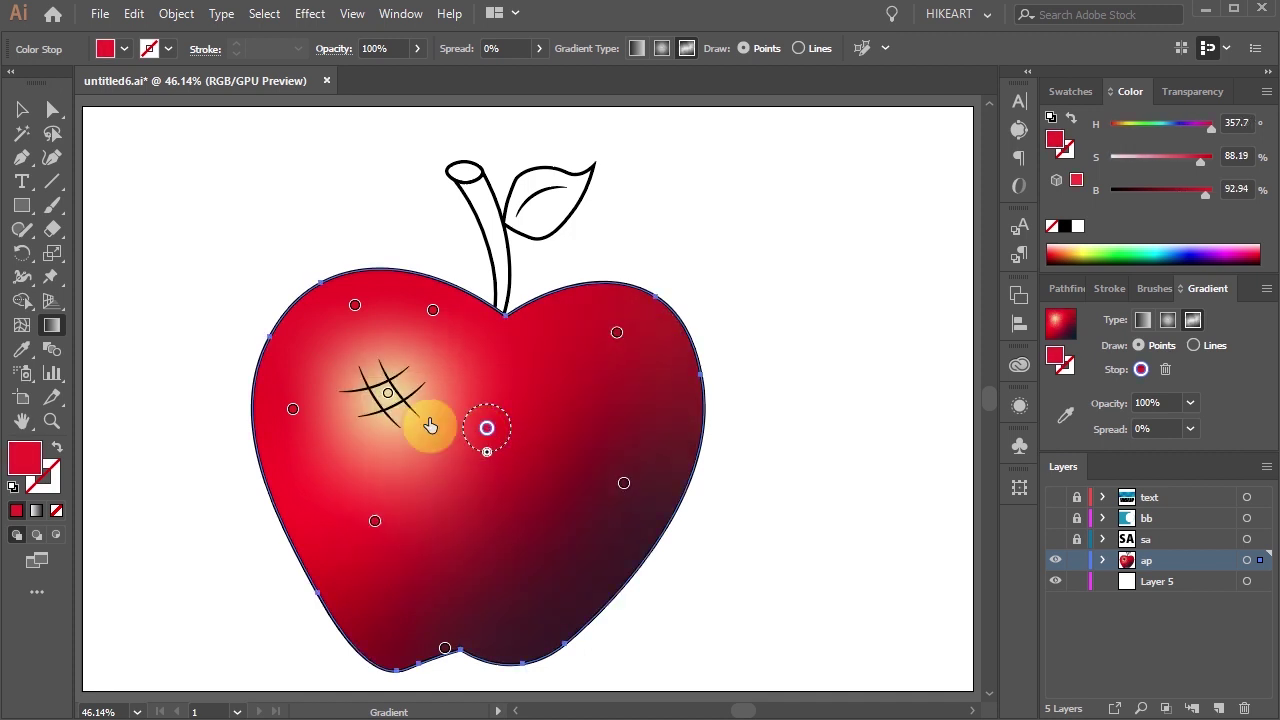
{"action": "left_click", "coordinate": [388, 395]}
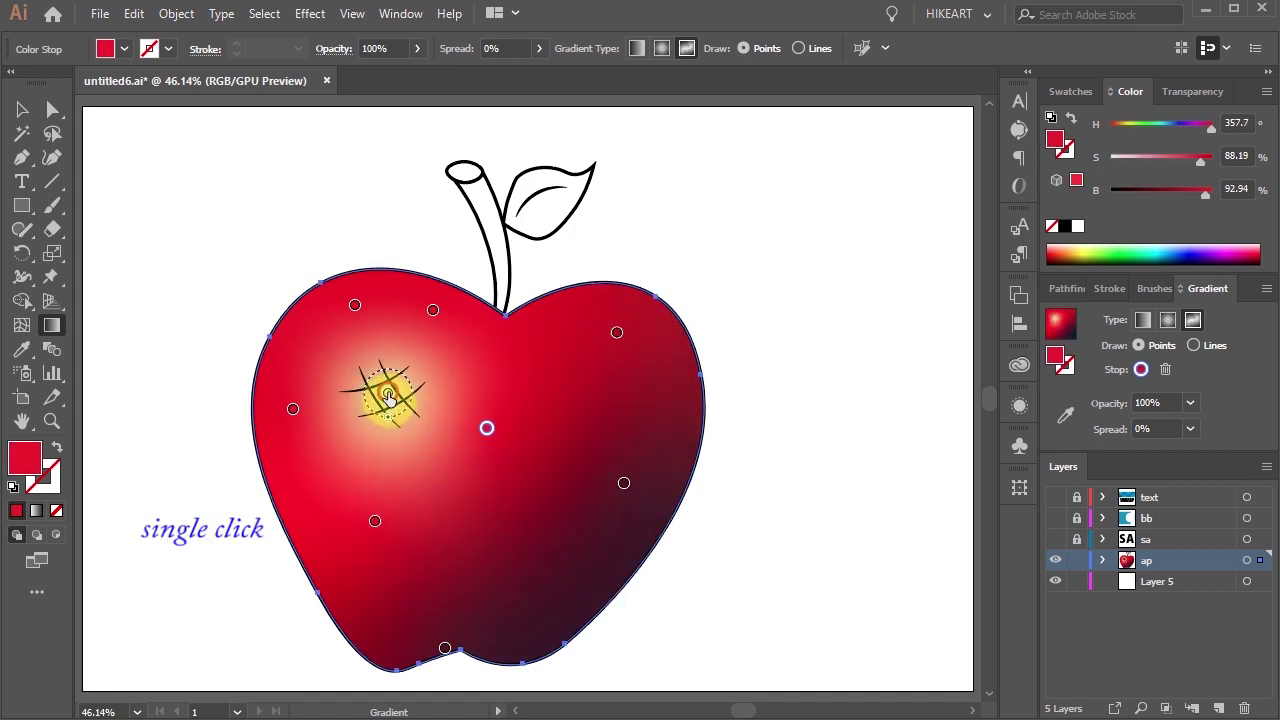
{"action": "left_click_drag", "start_coordinate": [388, 395], "coordinate": [392, 448]}
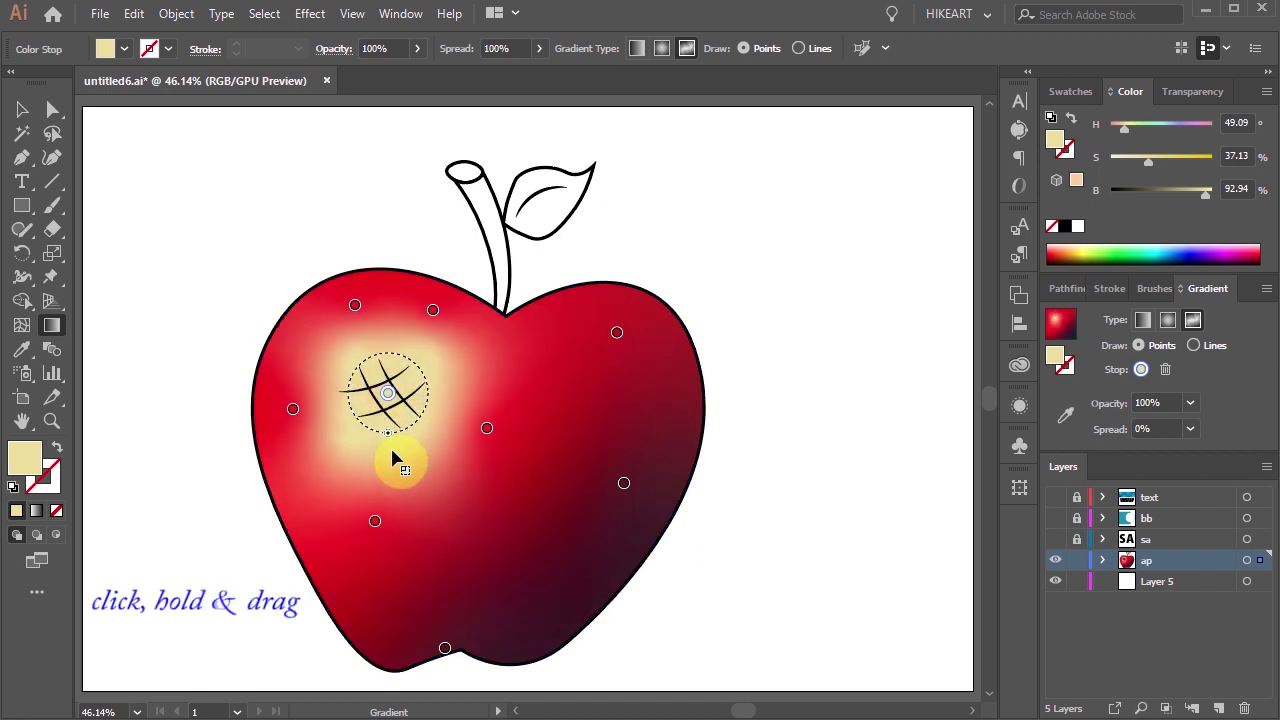
Tighten the cream highlight's spread to 38% and shift three red points across the apple
{"action": "left_click_drag", "start_coordinate": [393, 458], "coordinate": [390, 414]}
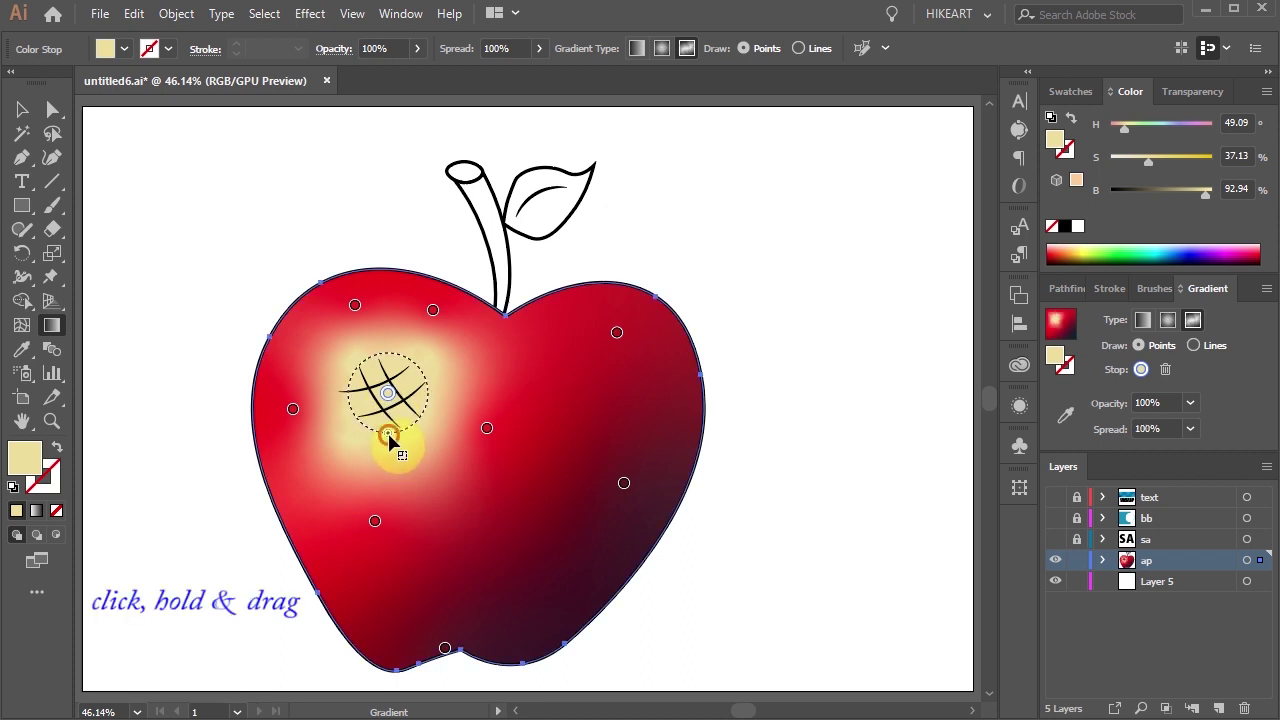
{"action": "left_click_drag", "start_coordinate": [389, 436], "coordinate": [389, 422]}
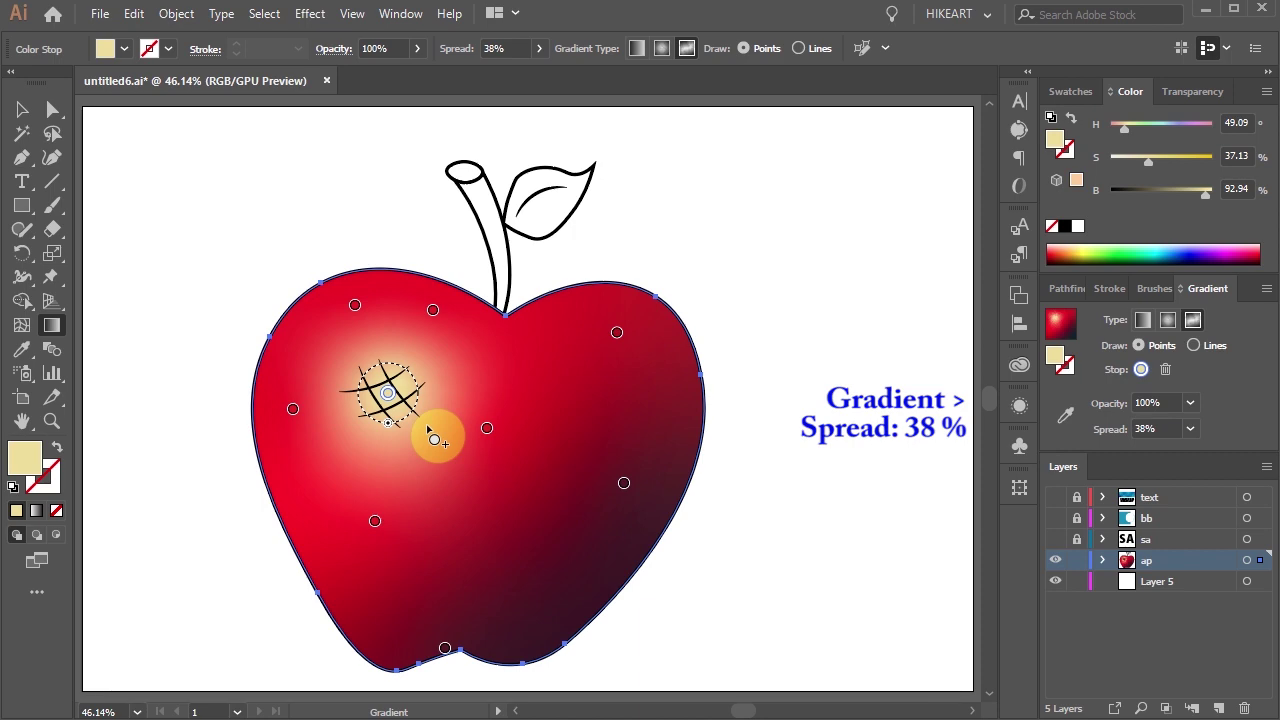
{"action": "mouse_move", "coordinate": [487, 428]}
{"action": "left_mouse_down"}
{"action": "mouse_move", "coordinate": [471, 486]}
{"action": "mouse_move", "coordinate": [491, 457]}
{"action": "mouse_move", "coordinate": [510, 470]}
{"action": "mouse_move", "coordinate": [523, 380]}
{"action": "mouse_move", "coordinate": [494, 463]}
{"action": "mouse_move", "coordinate": [651, 451]}
{"action": "mouse_move", "coordinate": [500, 476]}
{"action": "left_mouse_up"}
{"action": "mouse_move", "coordinate": [387, 393]}
{"action": "left_mouse_down"}
{"action": "mouse_move", "coordinate": [383, 443]}
{"action": "mouse_move", "coordinate": [387, 395]}
{"action": "left_mouse_up"}
{"action": "mouse_move", "coordinate": [497, 471]}
{"action": "left_mouse_down"}
{"action": "mouse_move", "coordinate": [497, 451]}
{"action": "mouse_move", "coordinate": [560, 417]}
{"action": "left_mouse_up"}
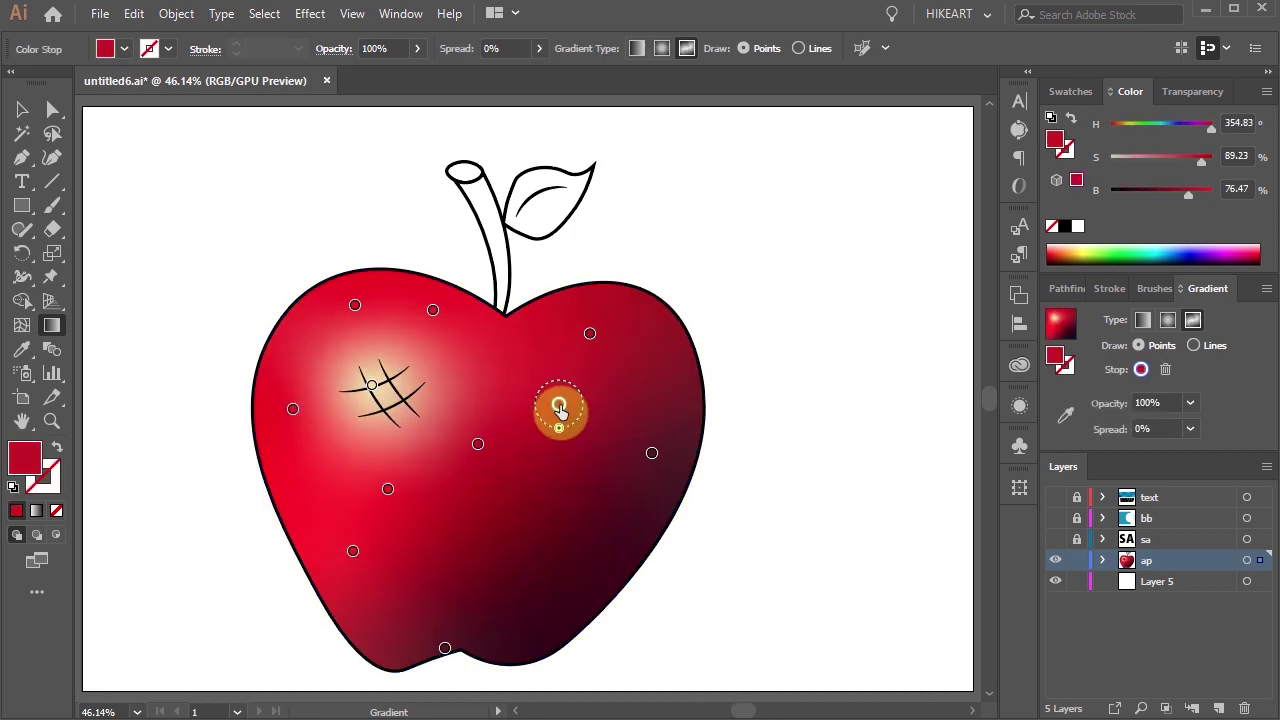
Apply a freeform gradient to the leaf and make its central colour point green
{"action": "left_click", "coordinate": [762, 348], "text": "ctrl"}
{"action": "key", "text": "v"}
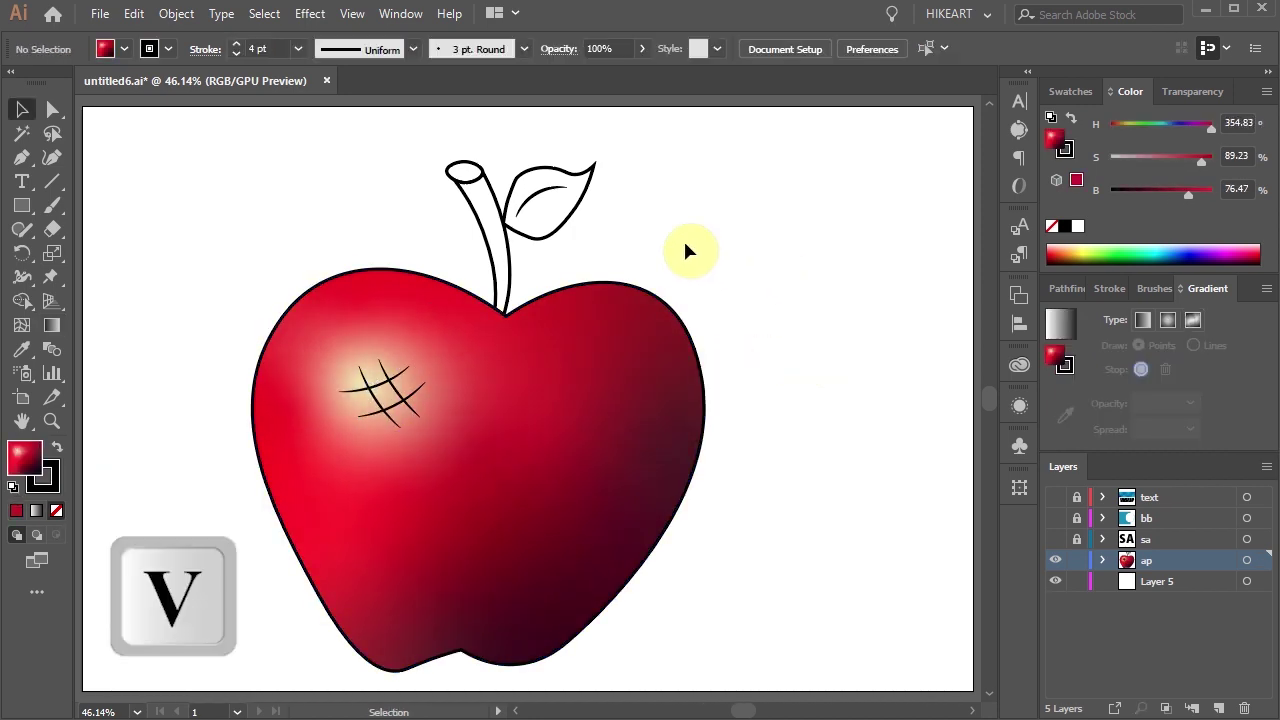
{"action": "left_click", "coordinate": [569, 215]}
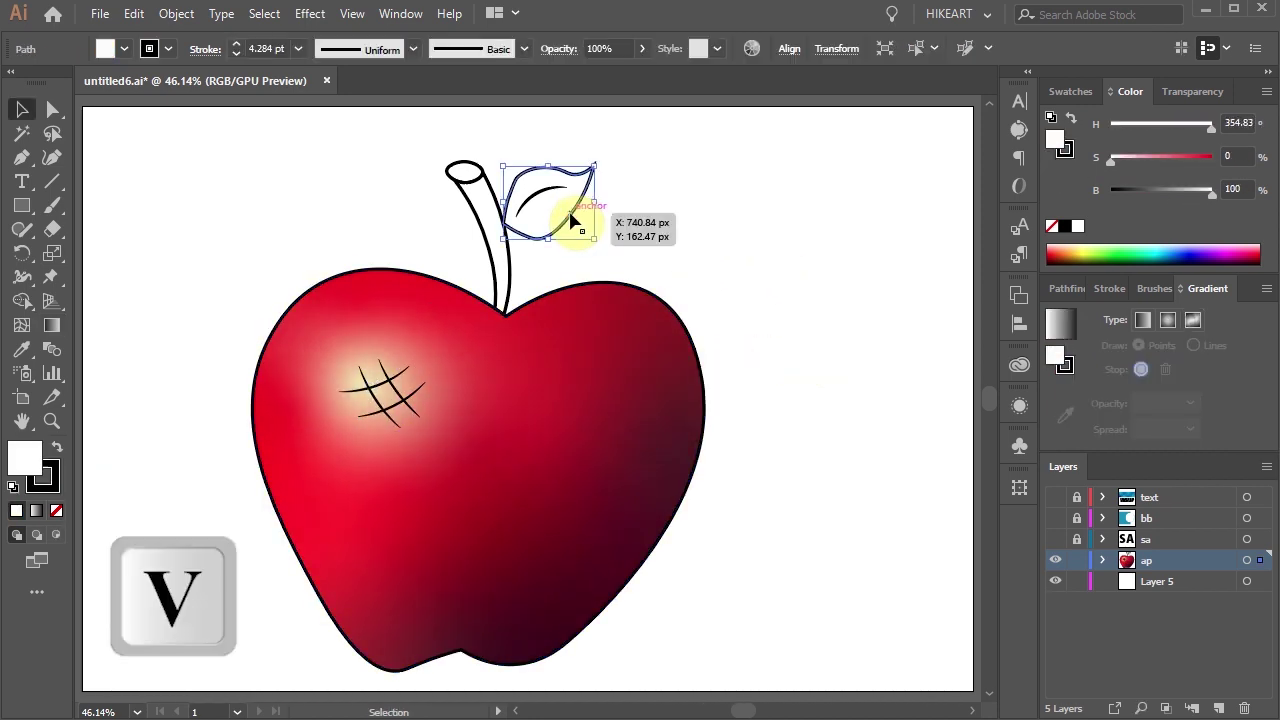
{"action": "left_click", "coordinate": [1192, 323]}
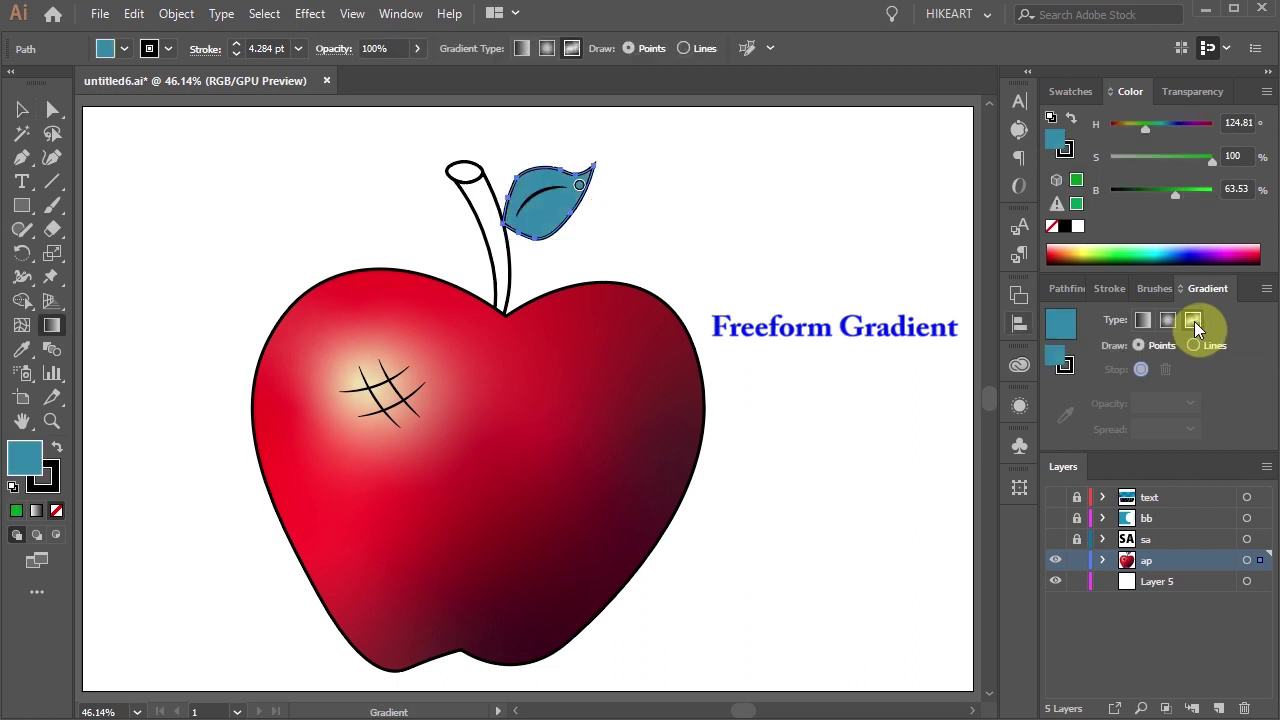
{"action": "left_click", "coordinate": [579, 185]}
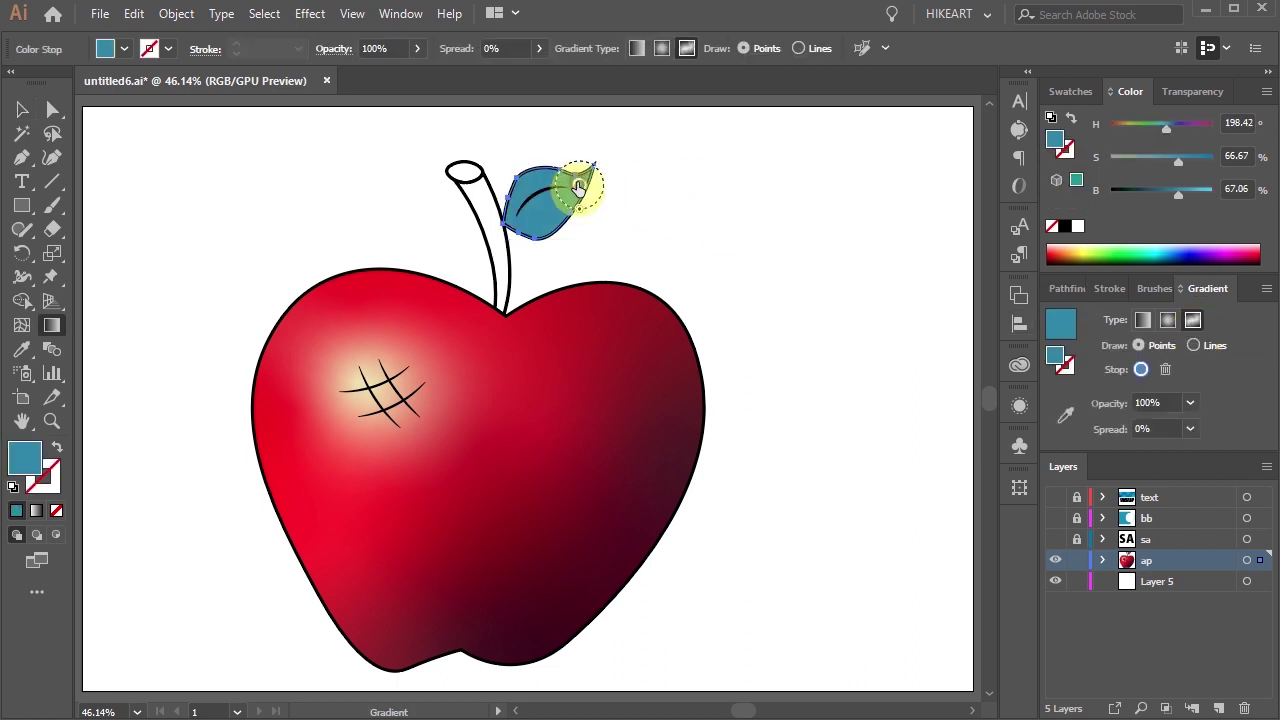
{"action": "left_click_drag", "start_coordinate": [579, 185], "coordinate": [553, 212]}
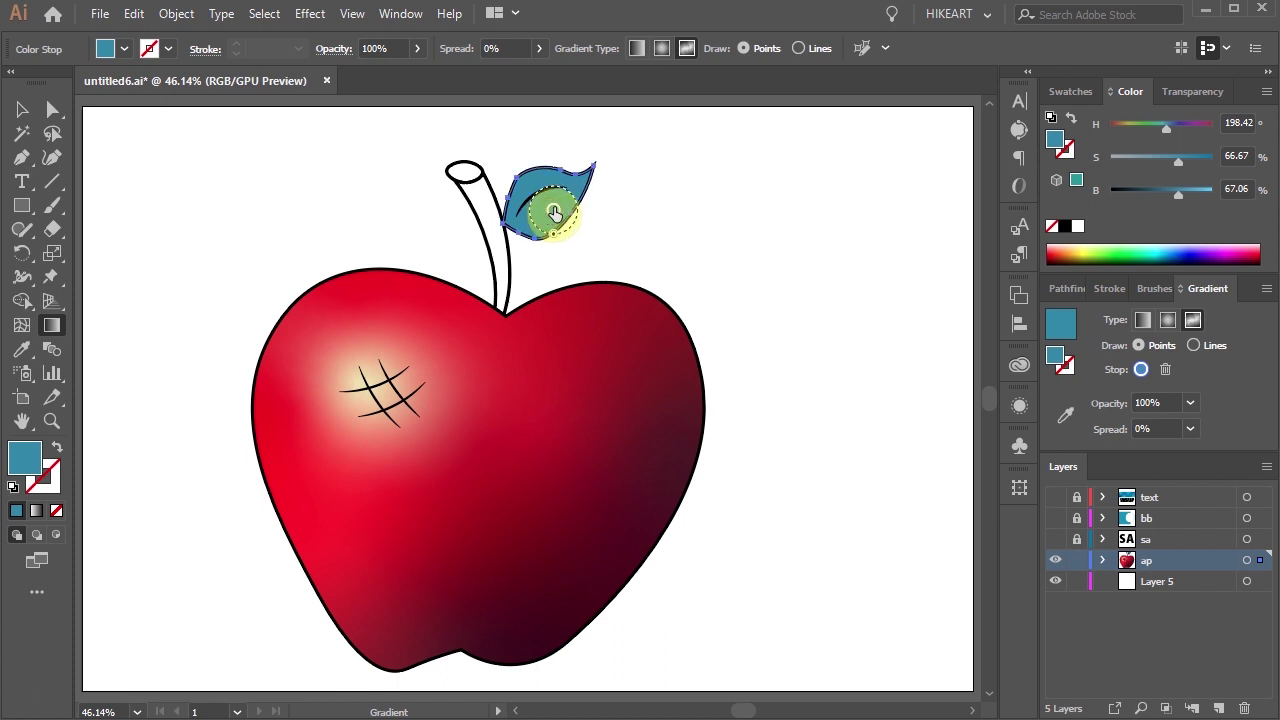
{"action": "double_click", "coordinate": [553, 209]}
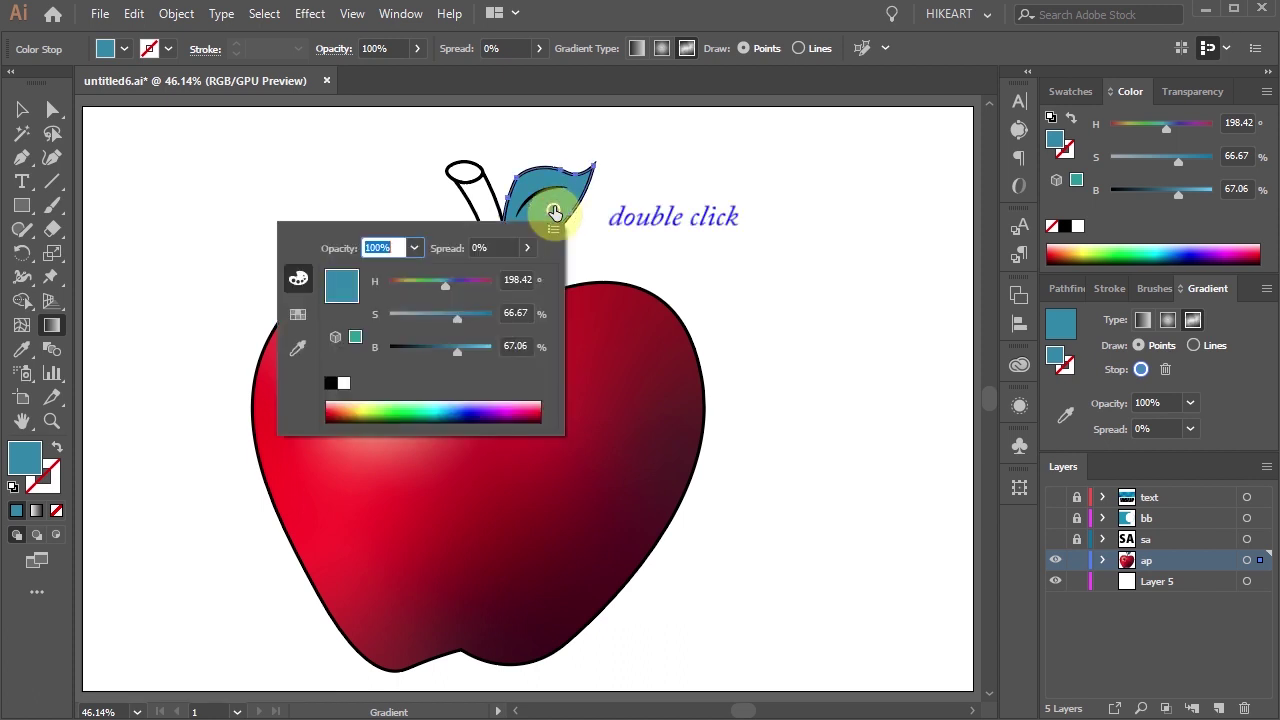
{"action": "left_click", "coordinate": [297, 314]}
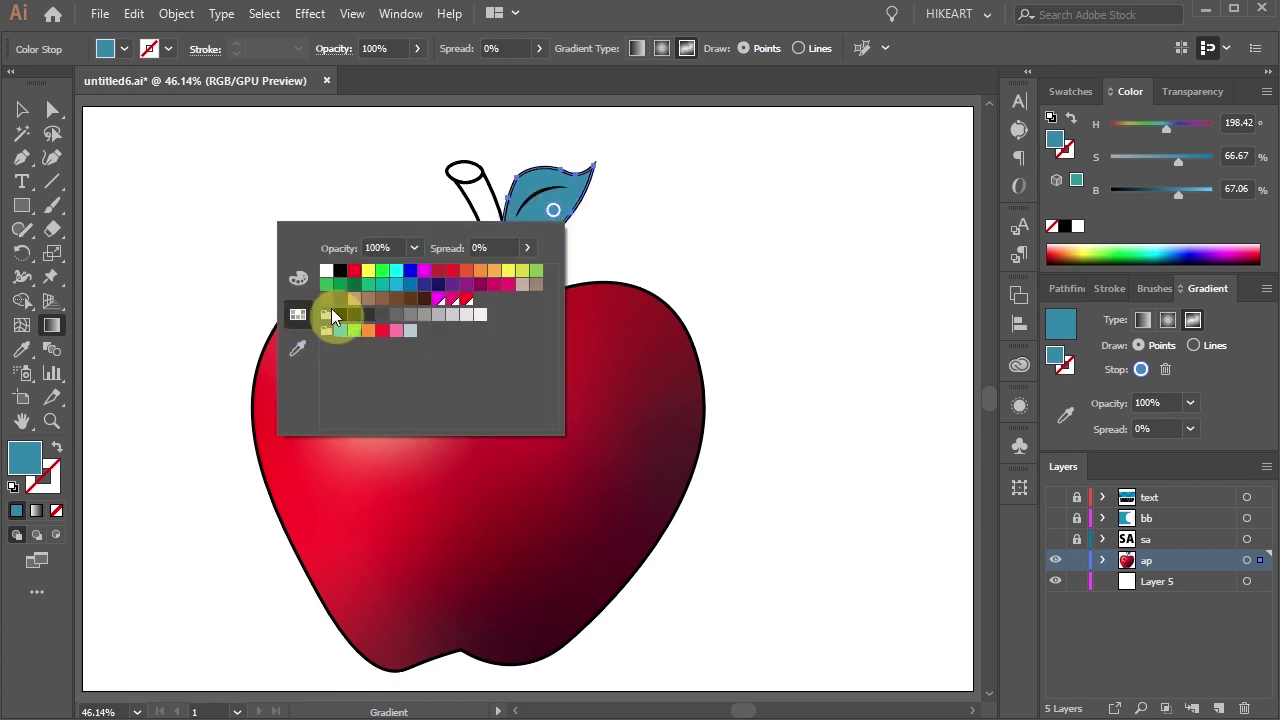
{"action": "left_click", "coordinate": [340, 286]}
Add a light green point near the leaf's top edge and position it on the leaf
{"action": "left_click", "coordinate": [549, 186]}
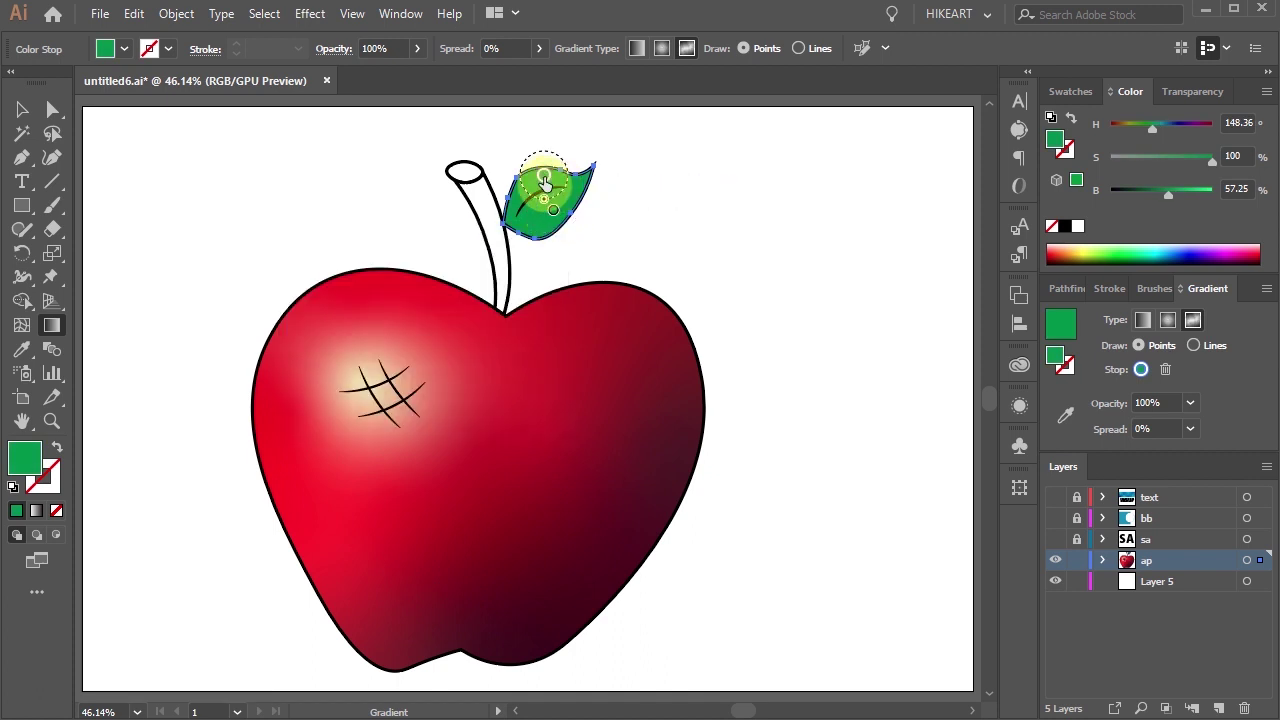
{"action": "double_click", "coordinate": [543, 178]}
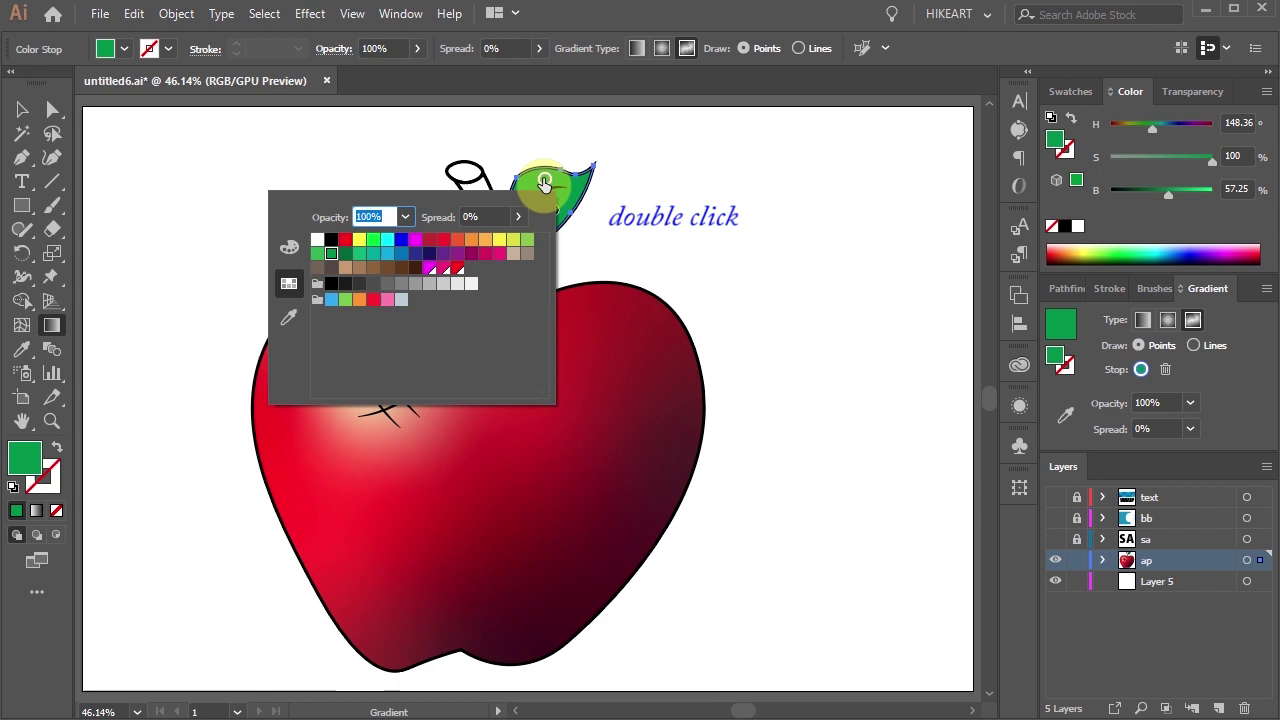
{"action": "left_click", "coordinate": [527, 239]}
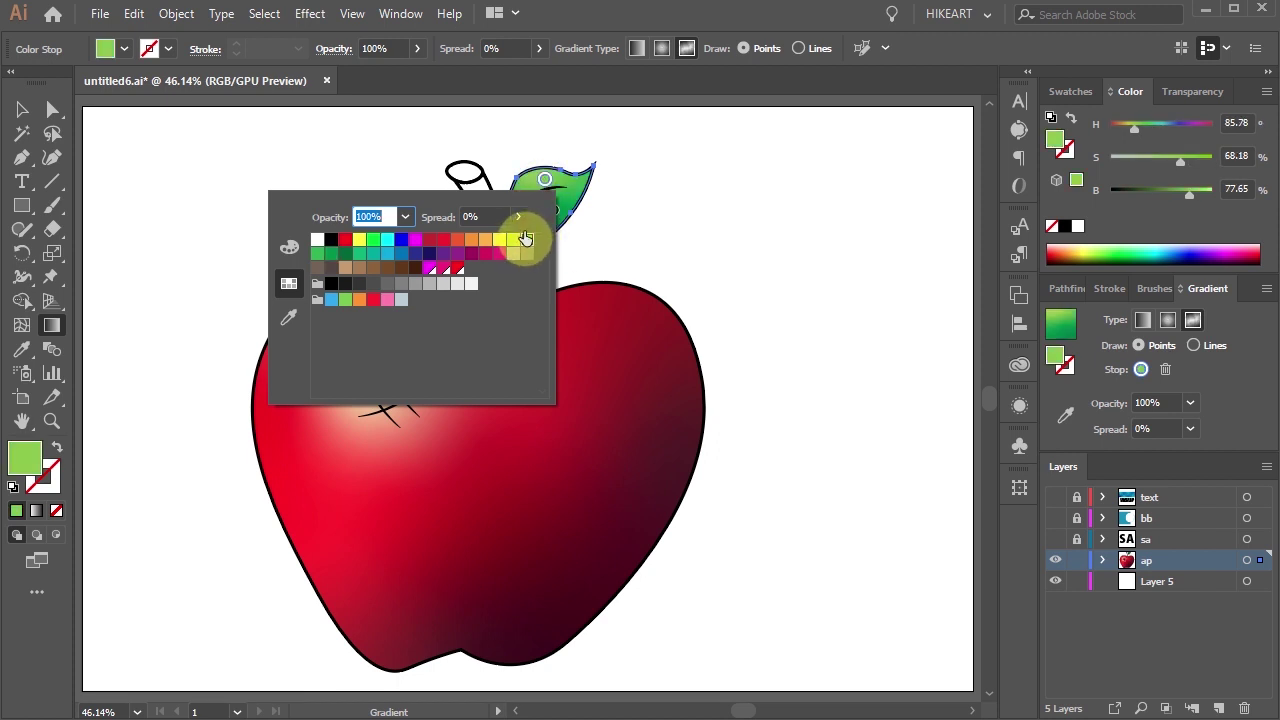
{"action": "left_click", "coordinate": [545, 182]}
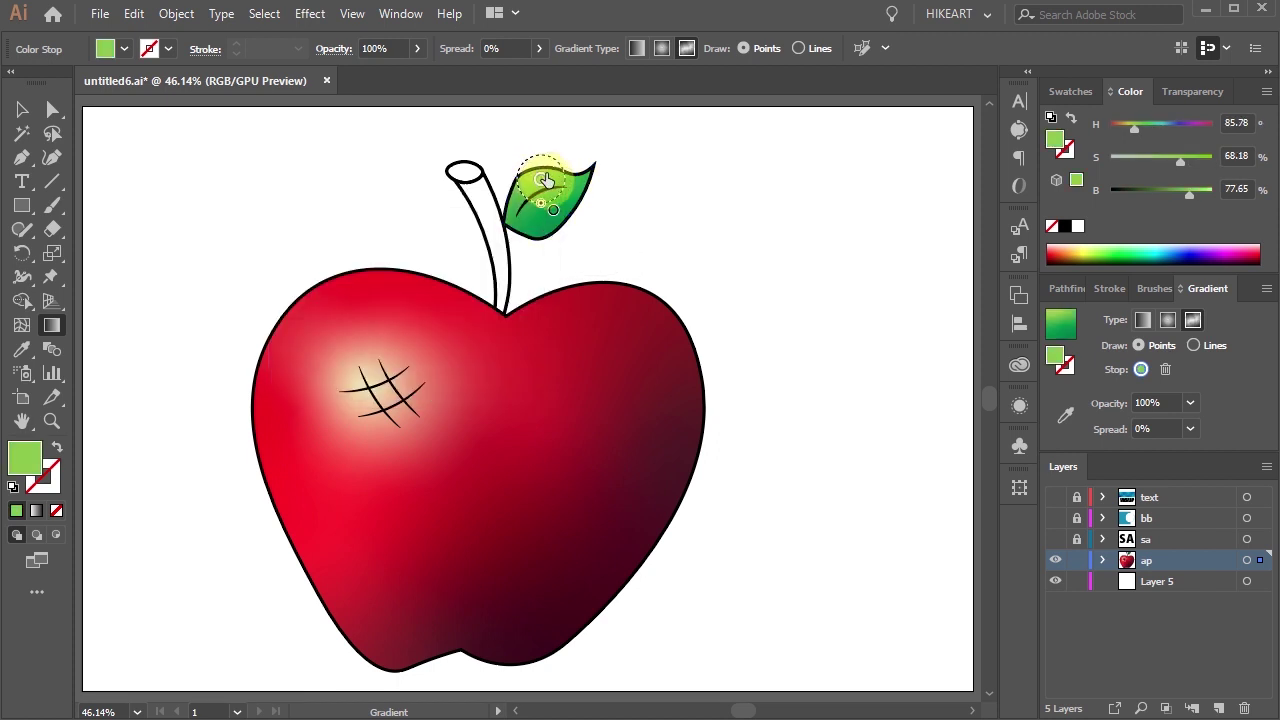
{"action": "left_click_drag", "start_coordinate": [541, 181], "coordinate": [543, 215]}
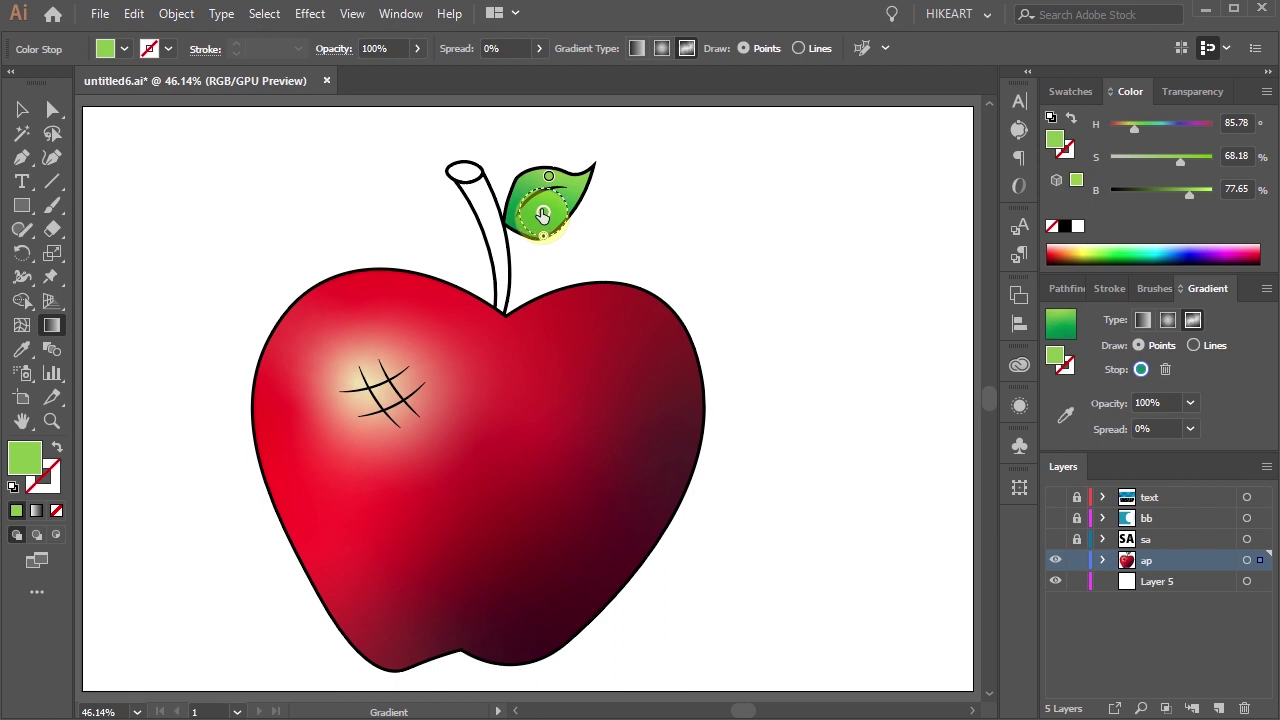
{"action": "left_click", "coordinate": [622, 194], "text": "ctrl"}
Apply a freeform gradient to the stem and zoom in on the stem and leaf
{"action": "left_click", "coordinate": [512, 263], "text": "ctrl"}
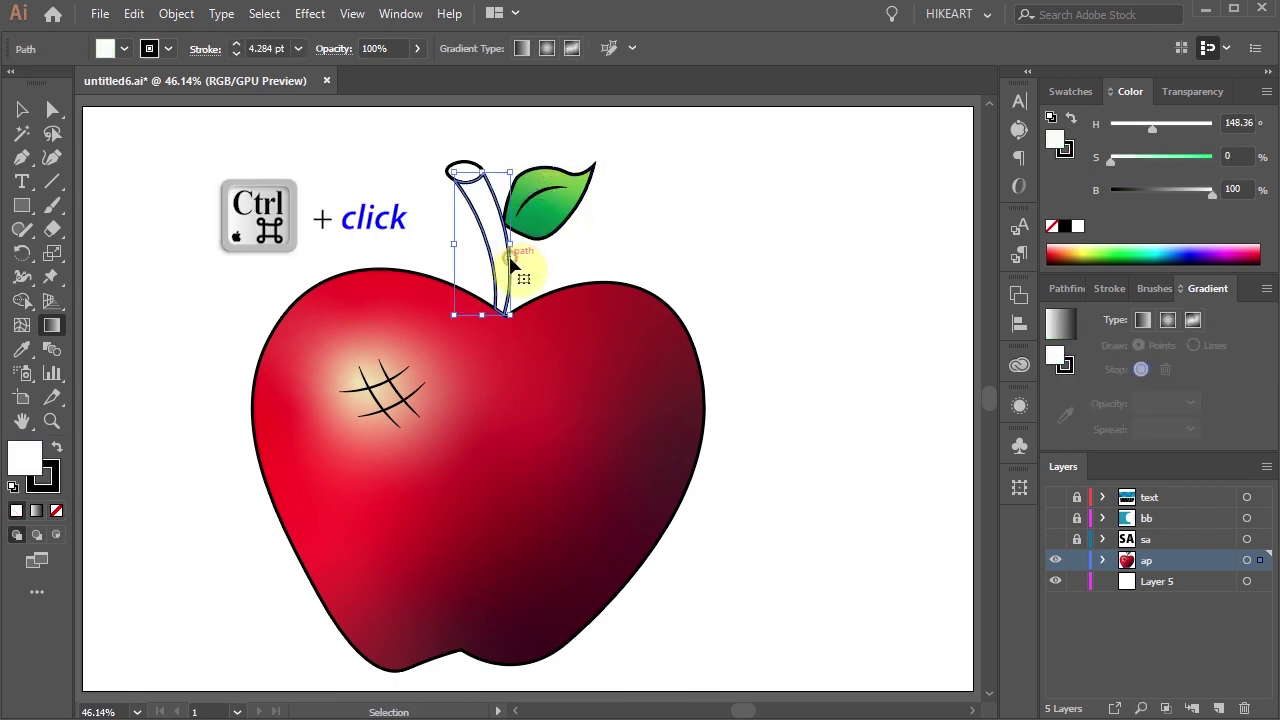
{"action": "left_click", "coordinate": [1193, 321]}
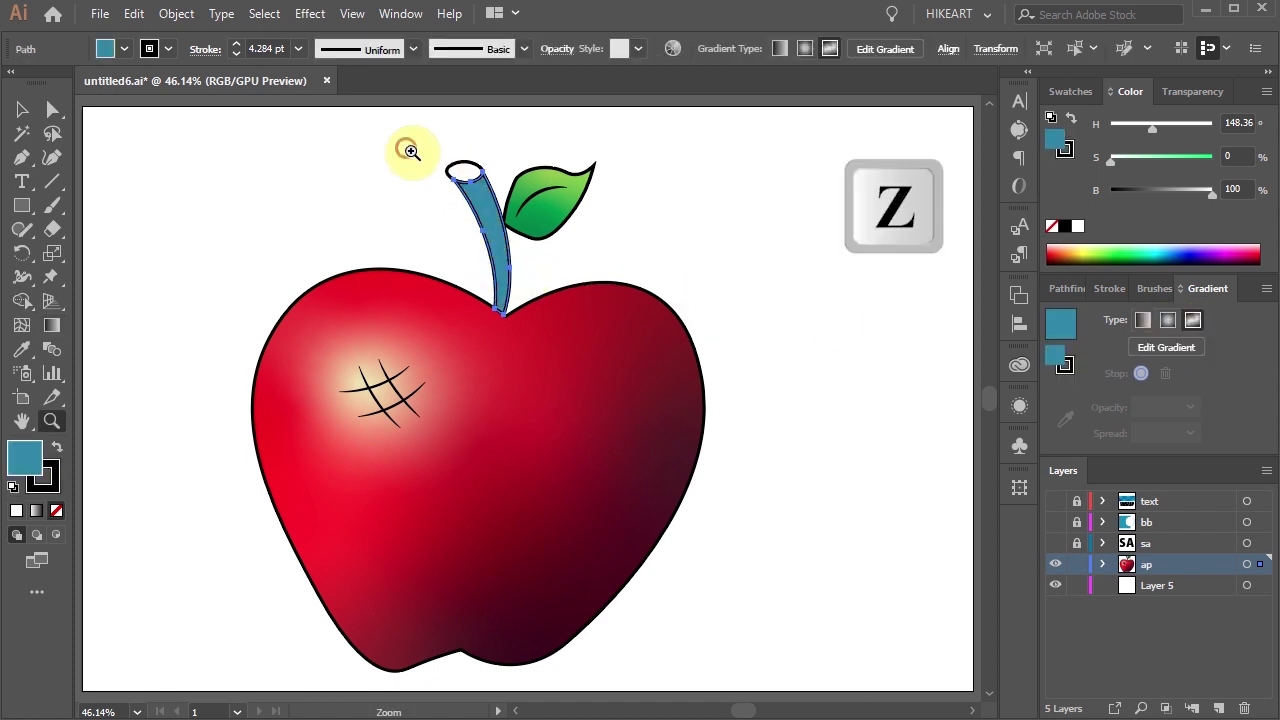
{"action": "left_click_drag", "start_coordinate": [408, 149], "coordinate": [616, 320]}
{"action": "key", "text": "v"}
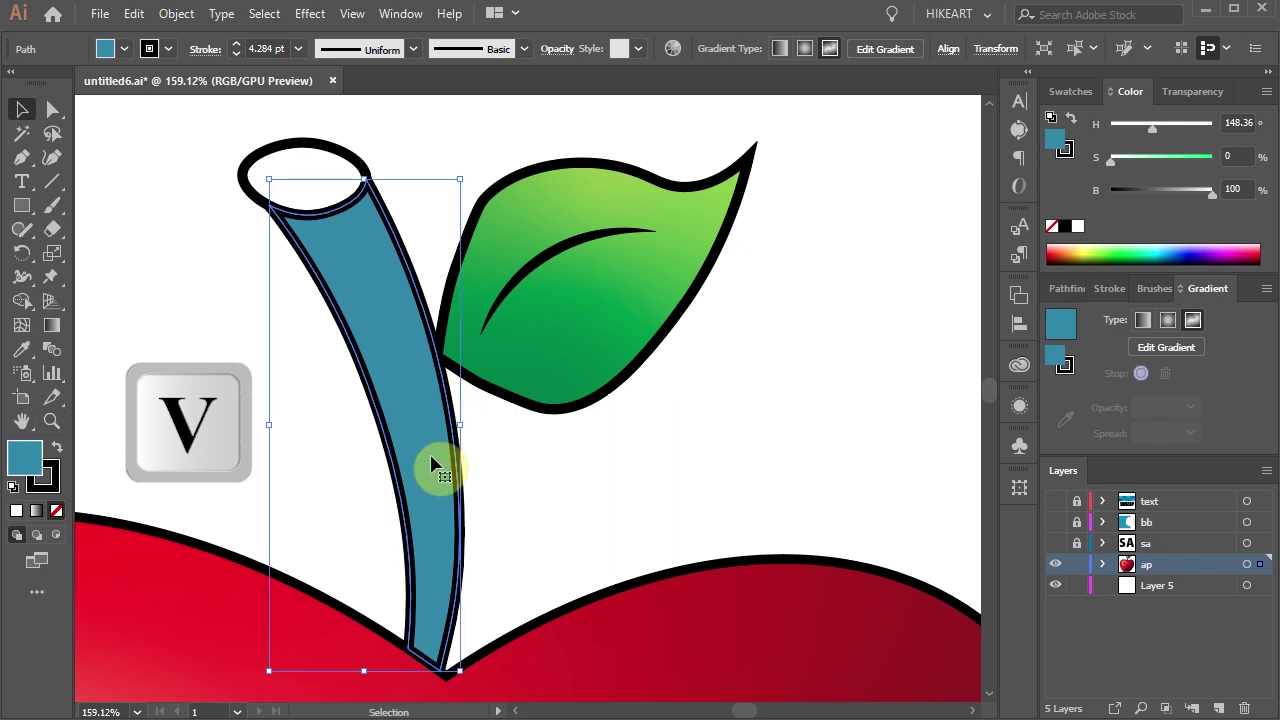
{"action": "key", "text": "g"}
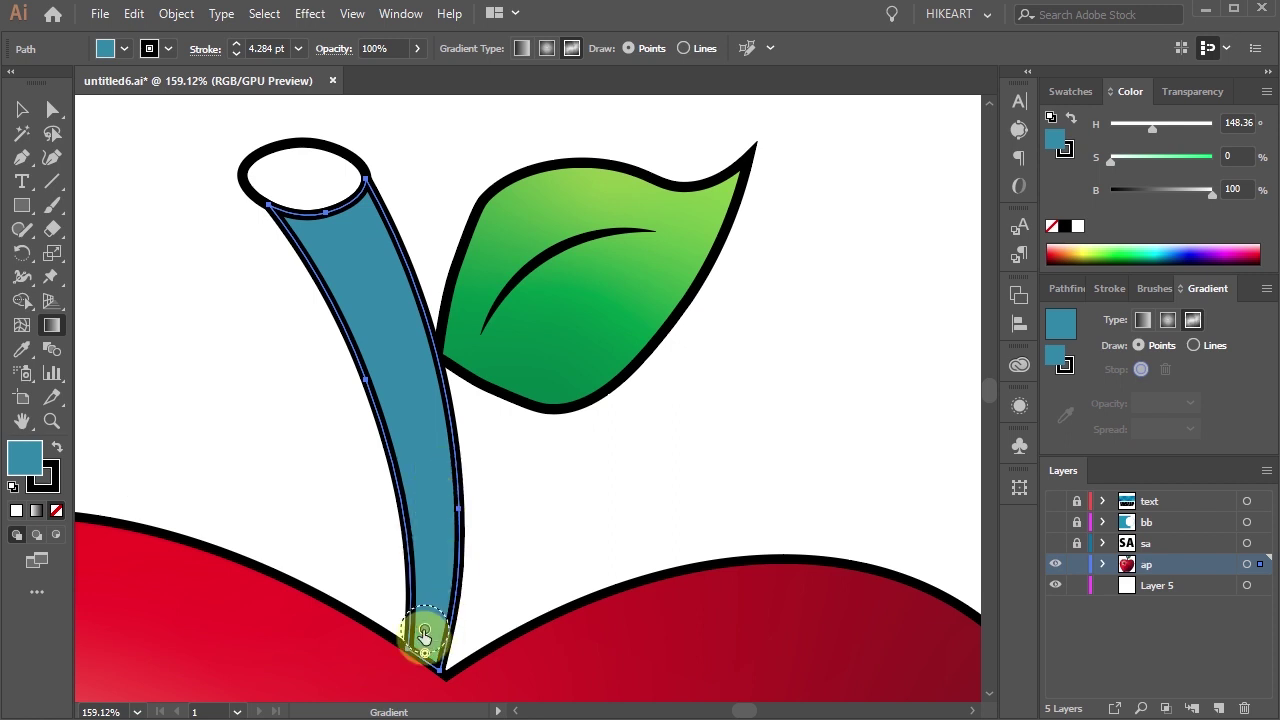
Make the stem's top colour point dark brown and add a second point at its lower right
{"action": "left_click_drag", "start_coordinate": [424, 632], "coordinate": [352, 253]}
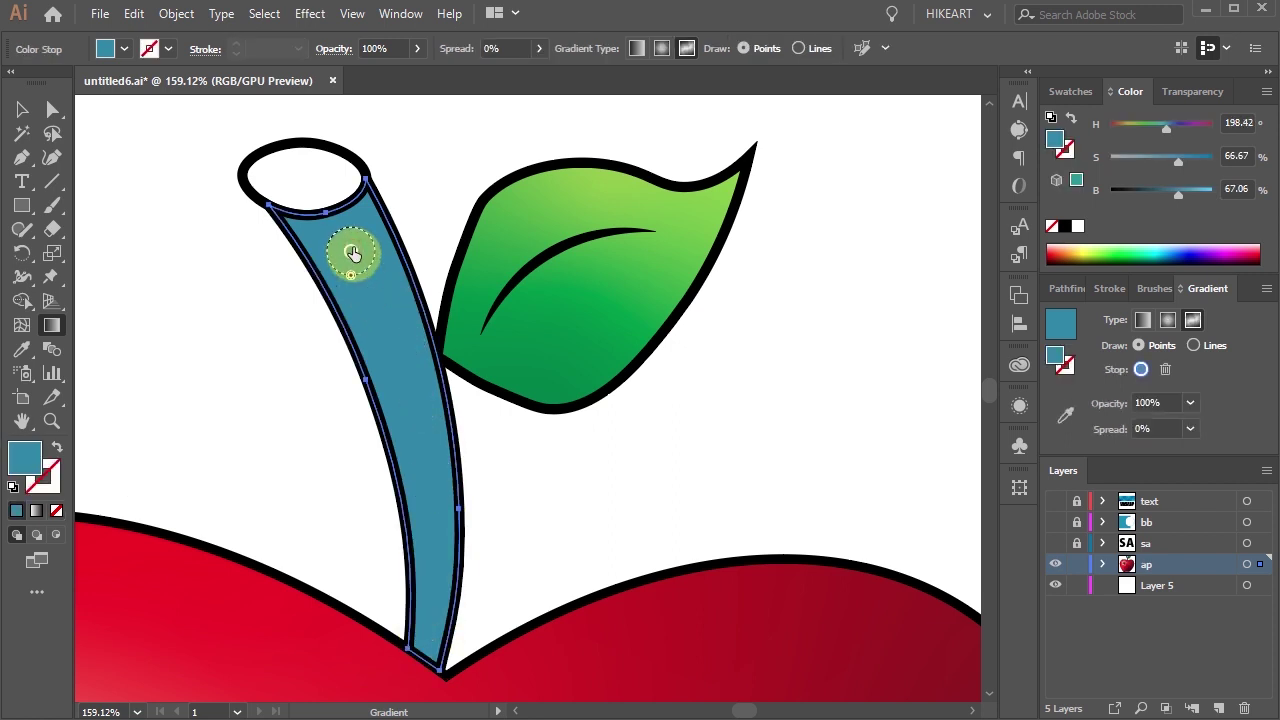
{"action": "double_click", "coordinate": [351, 254]}
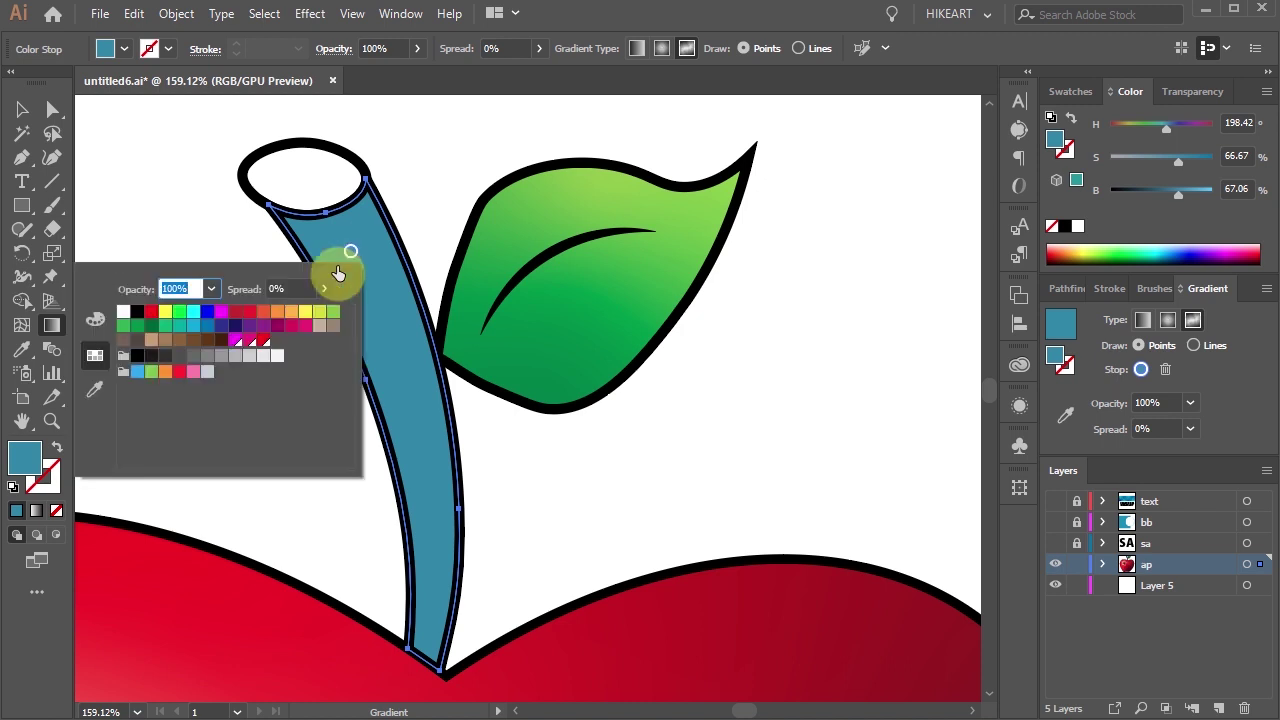
{"action": "left_click", "coordinate": [221, 341]}
{"action": "left_click_drag", "start_coordinate": [352, 251], "coordinate": [372, 229]}
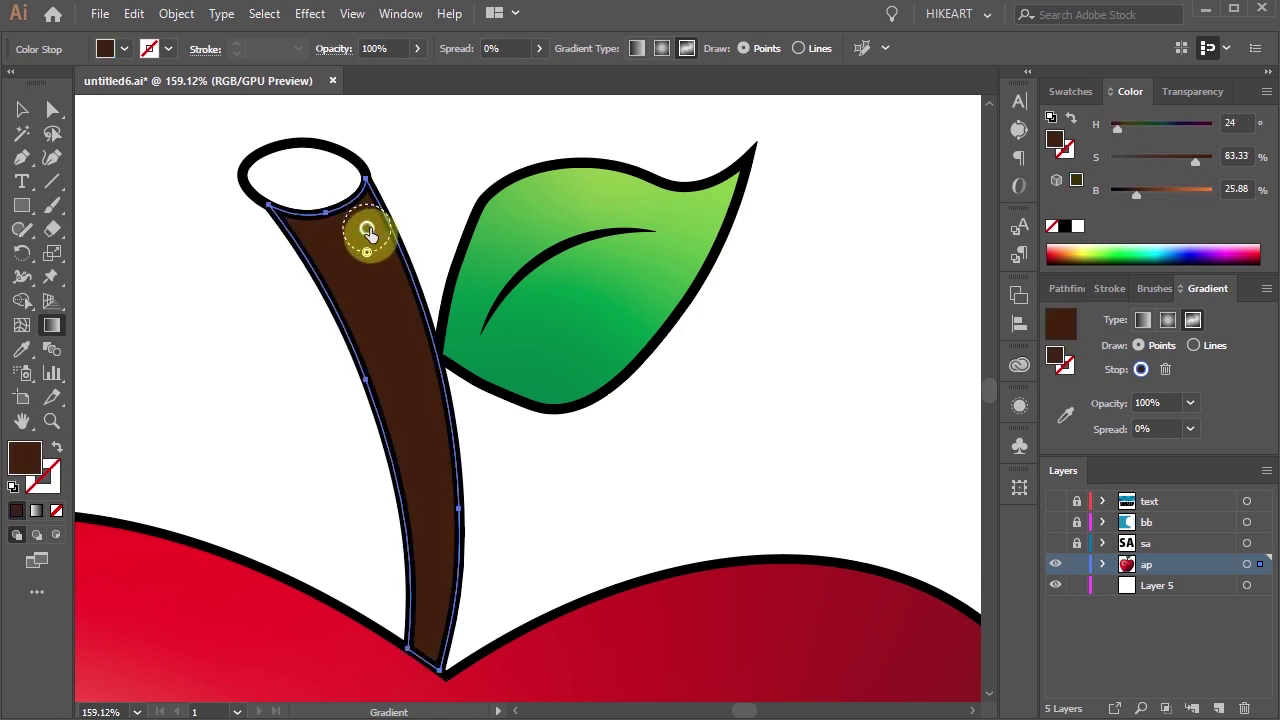
{"action": "left_click", "coordinate": [449, 495]}
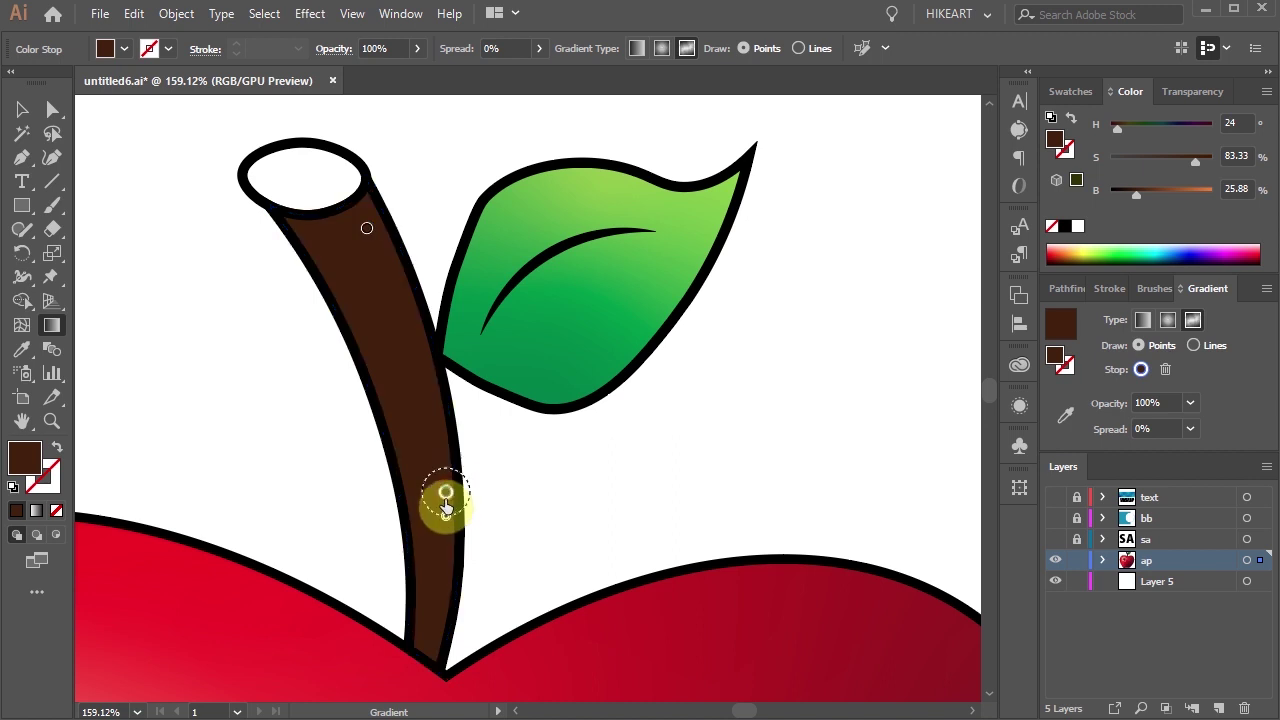
{"action": "key", "text": "v"}
{"action": "left_click", "coordinate": [543, 483]}
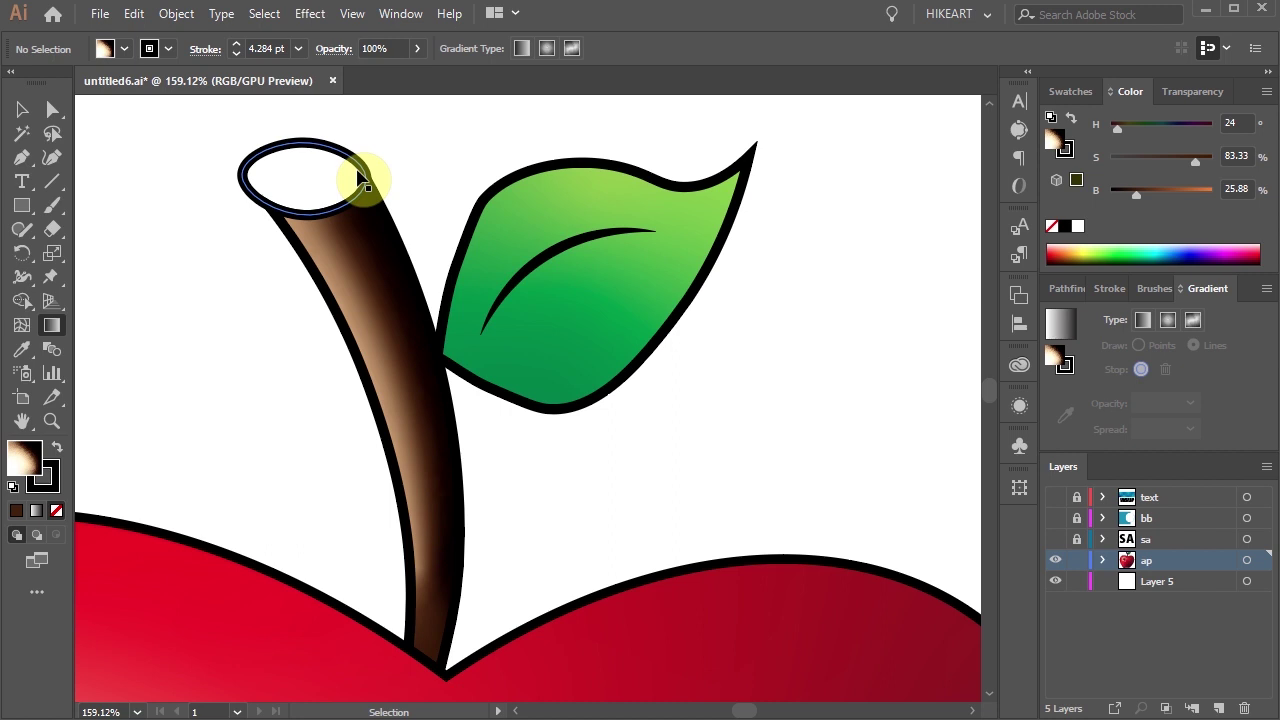
Switch the stem's gradient drawing to Lines and add a light brown stop at its top
{"action": "left_click", "coordinate": [358, 178]}
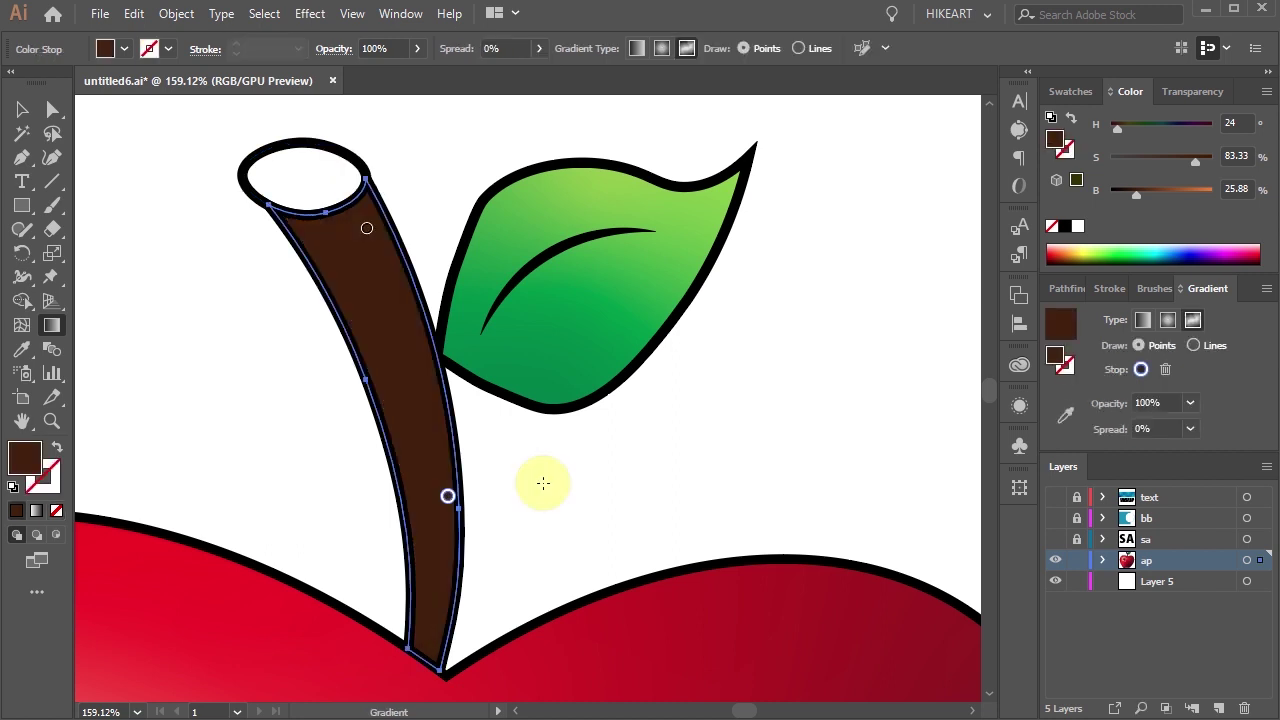
{"action": "left_click", "coordinate": [1196, 346]}
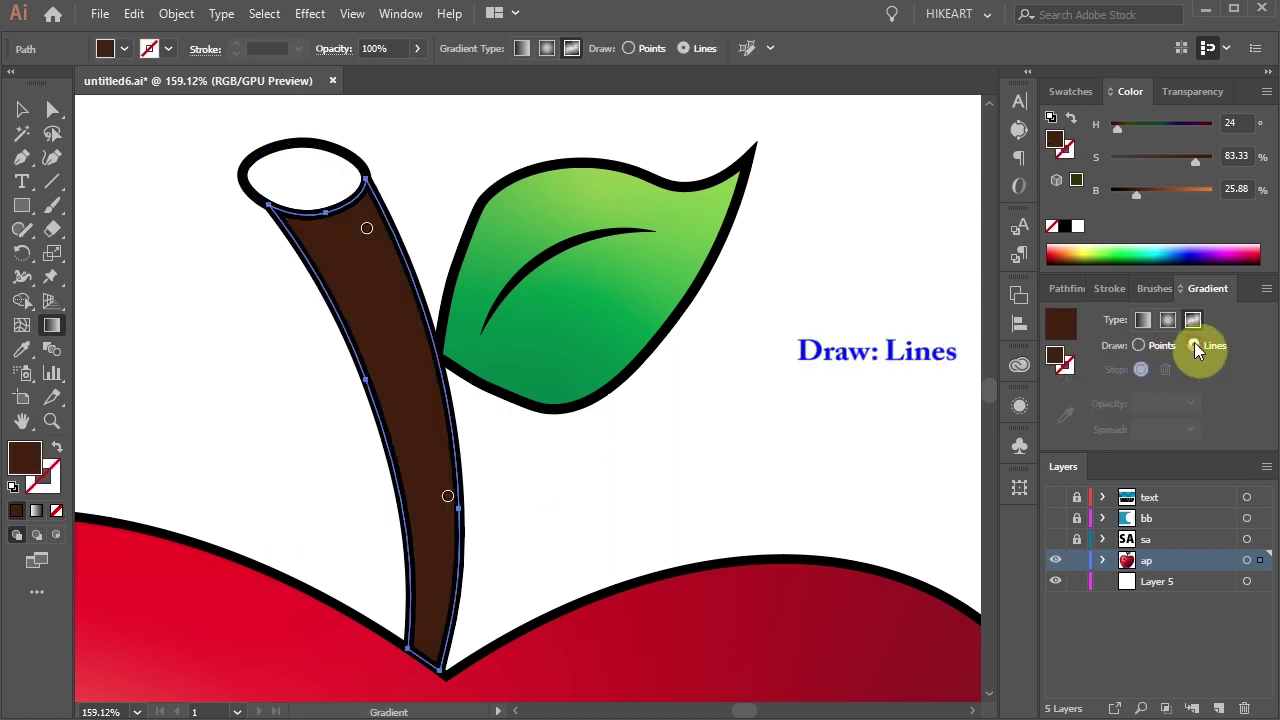
{"action": "left_click", "coordinate": [311, 236]}
{"action": "double_click", "coordinate": [311, 236]}
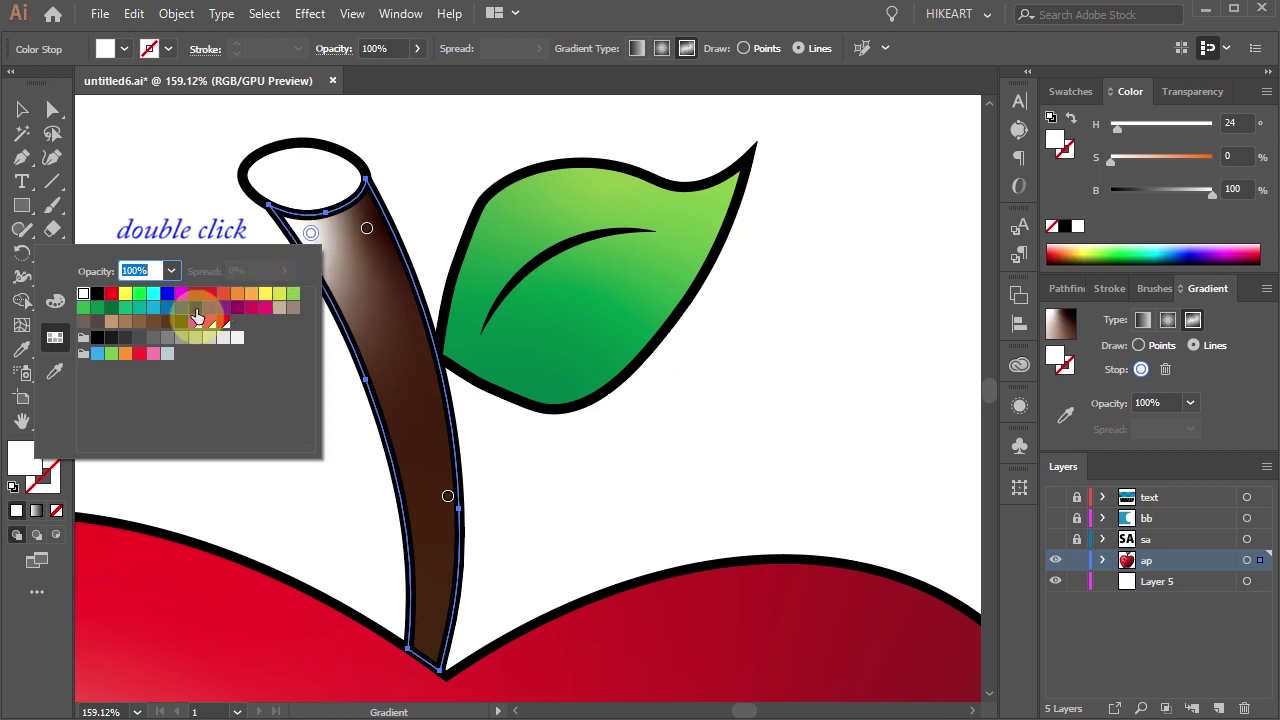
{"action": "left_click", "coordinate": [163, 330]}
{"action": "left_click", "coordinate": [128, 328]}
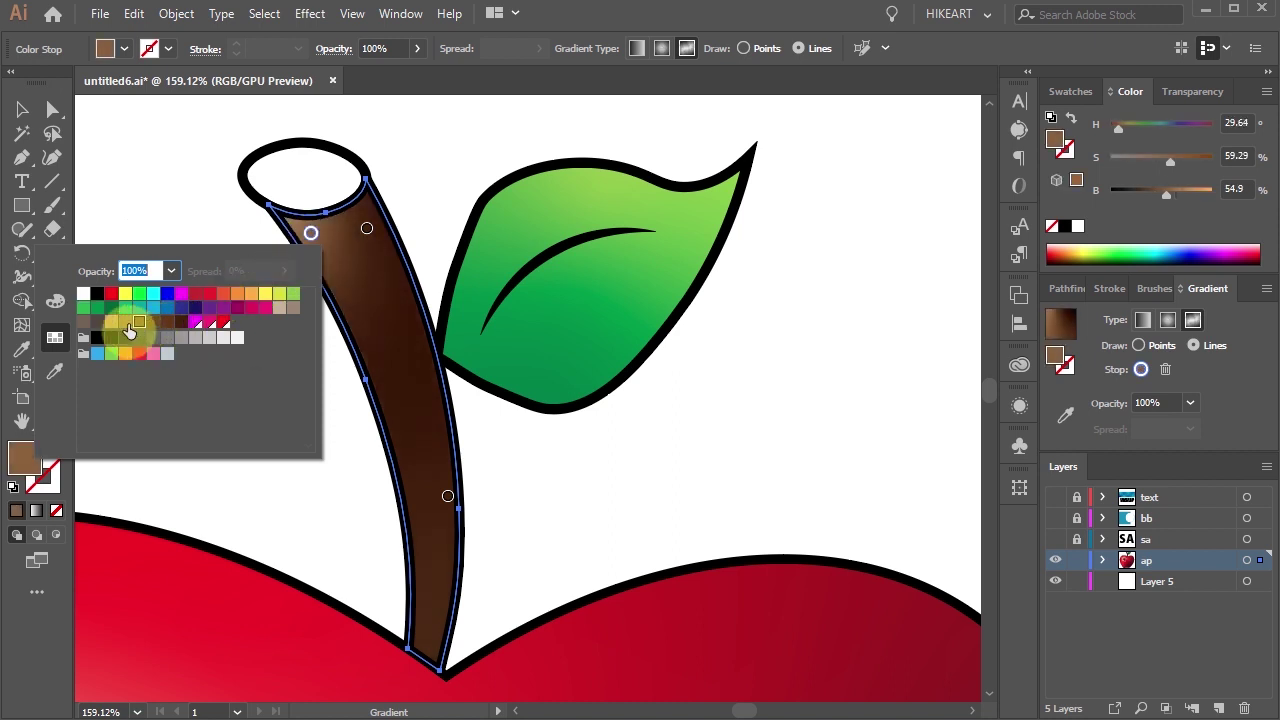
{"action": "left_click", "coordinate": [346, 251]}
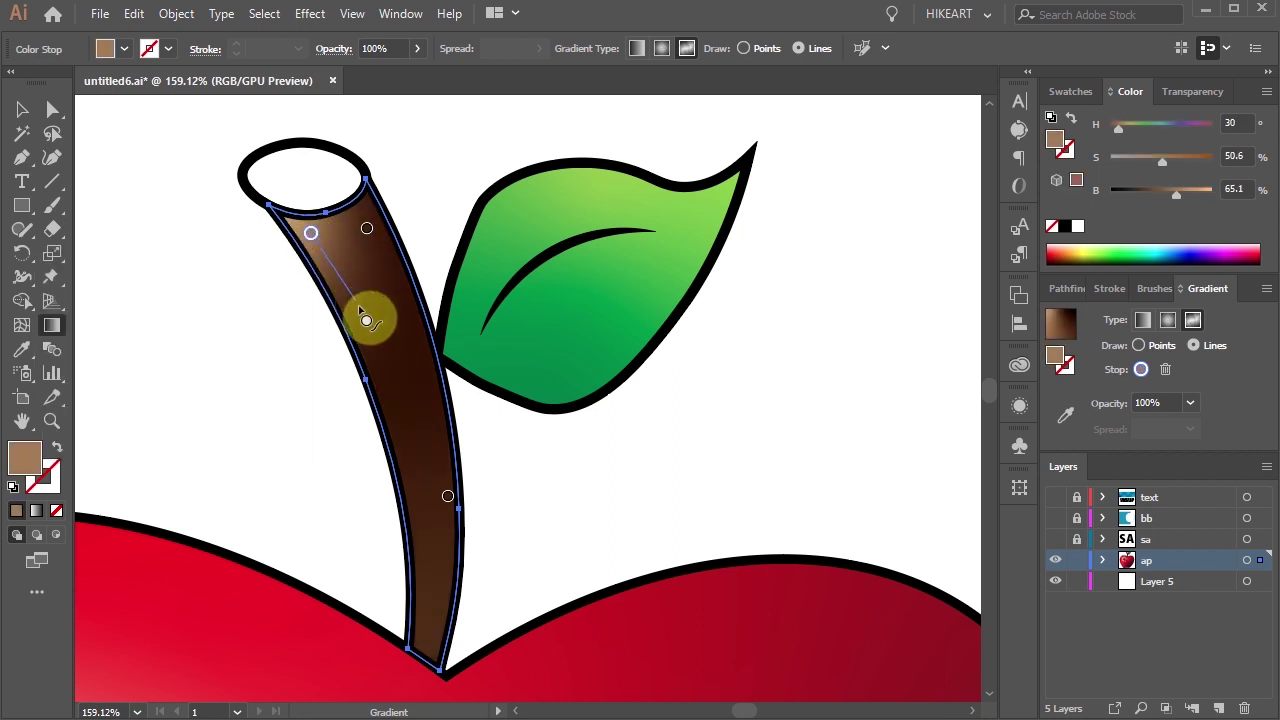
Extend the light brown gradient line down the stem with stops midway and lower
{"action": "left_click", "coordinate": [359, 316]}
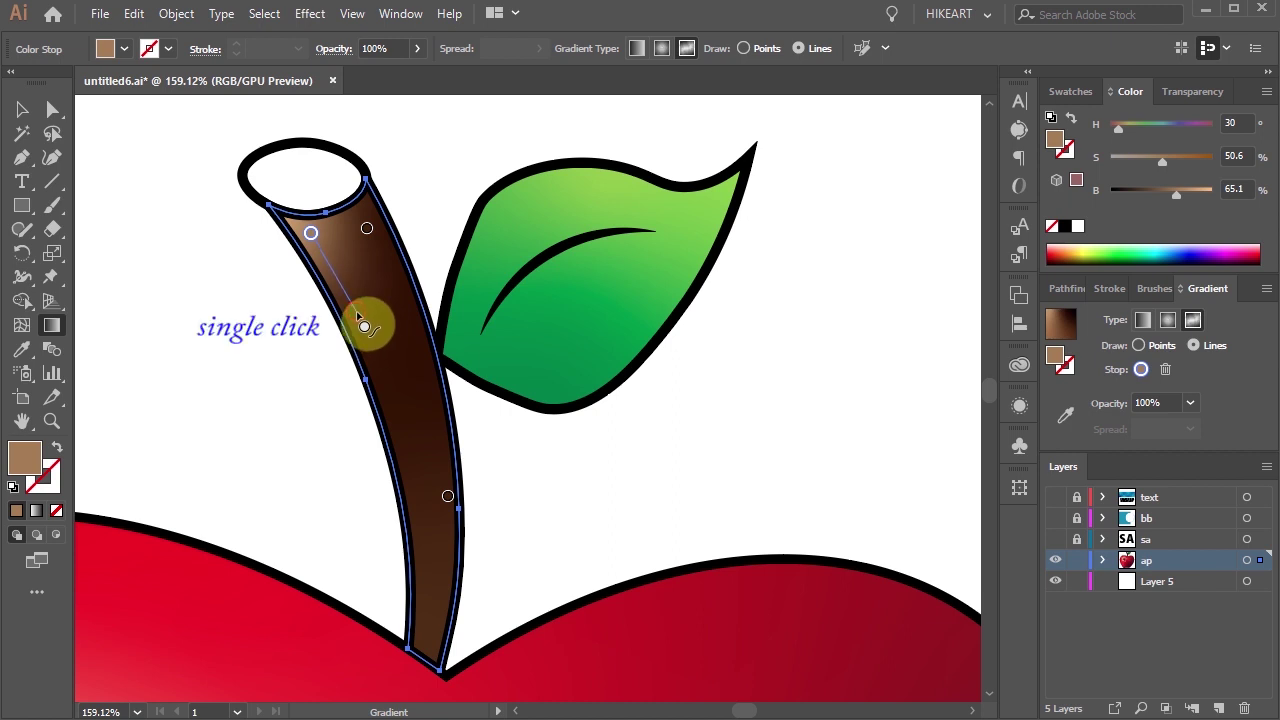
{"action": "left_click", "coordinate": [356, 313]}
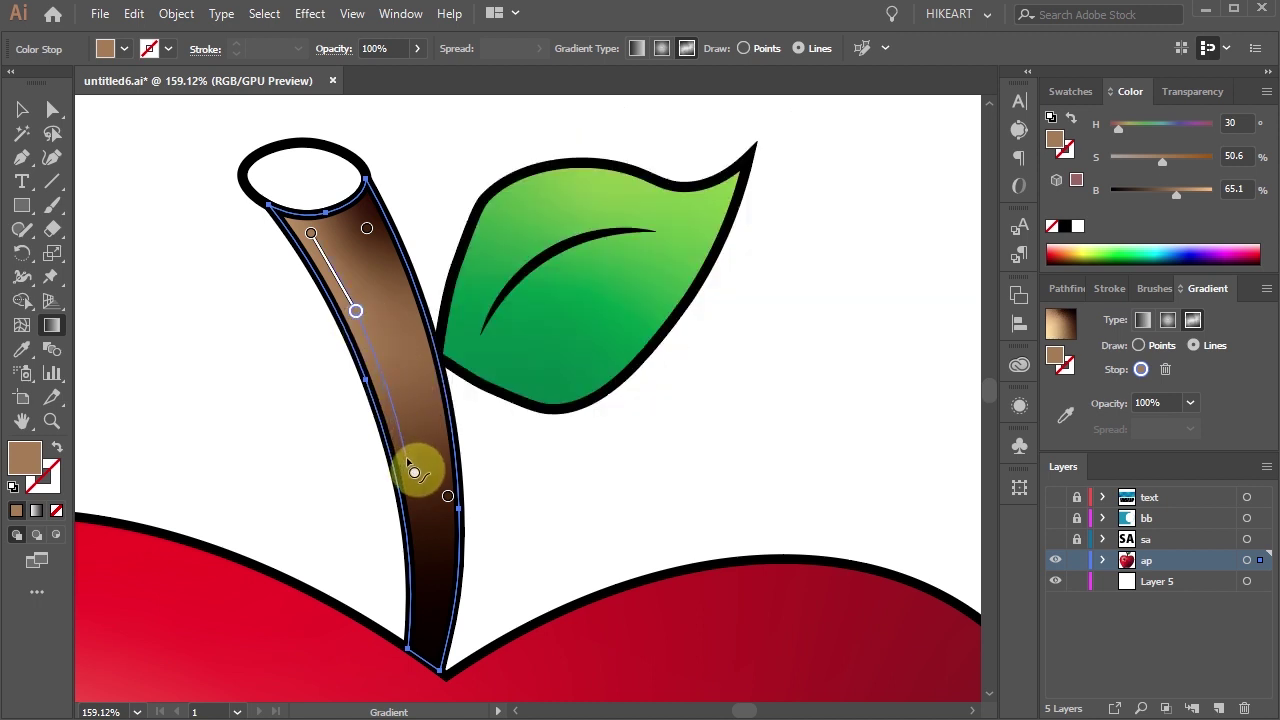
{"action": "left_click", "coordinate": [407, 462]}
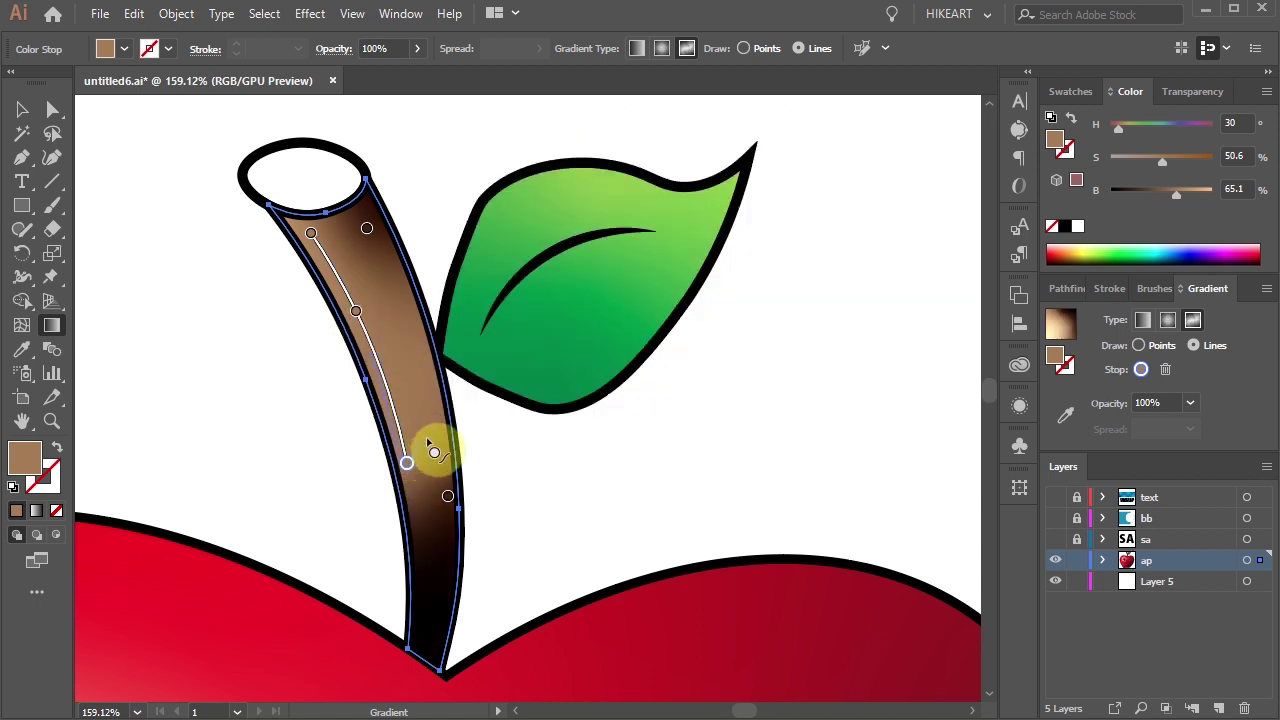
{"action": "key", "text": "Escape"}
Deselect the current stop and nudge the line's top stop slightly left
{"action": "key", "text": "ctrl"}
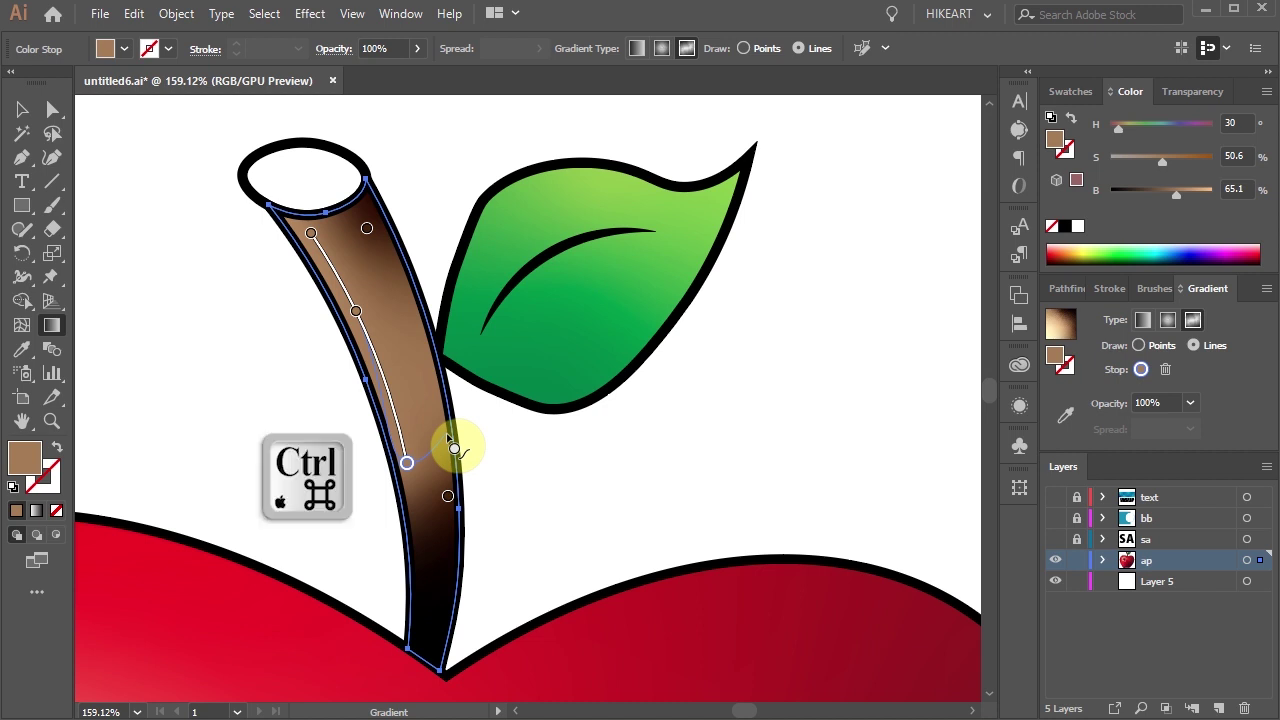
{"action": "left_click", "coordinate": [449, 441], "text": "ctrl"}
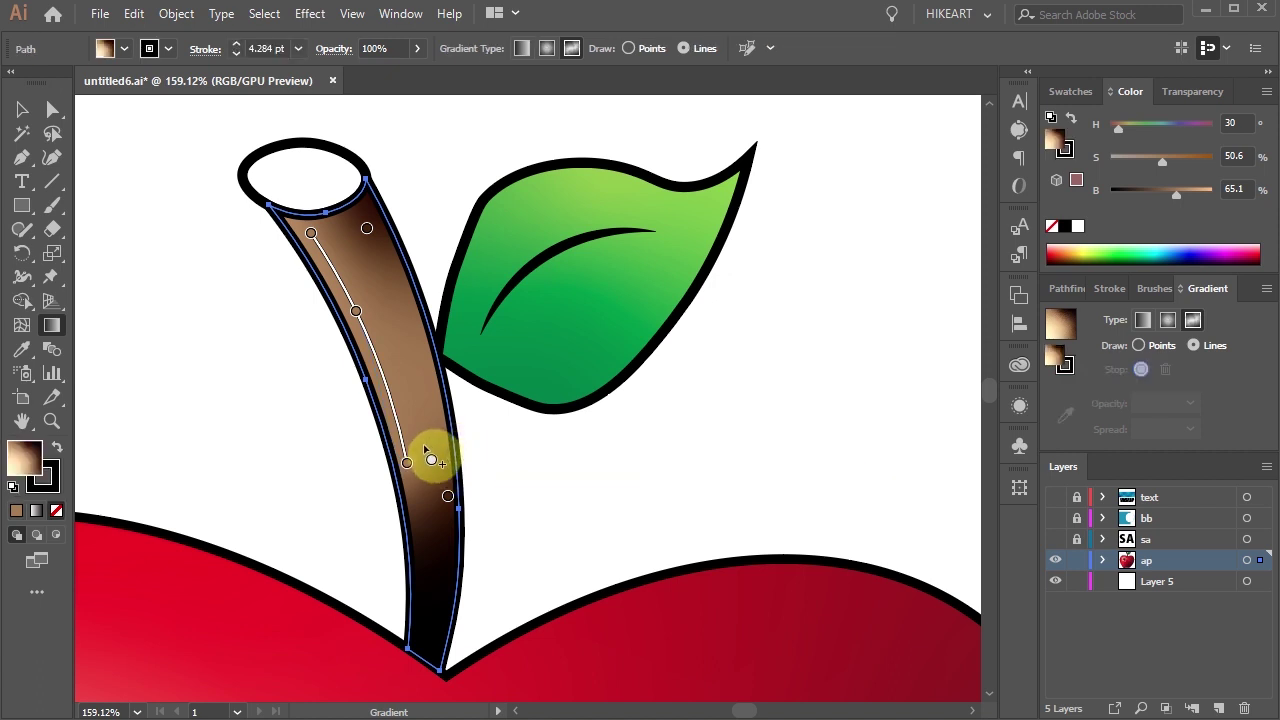
{"action": "left_click", "coordinate": [366, 231]}
{"action": "left_click_drag", "start_coordinate": [366, 231], "coordinate": [346, 235]}
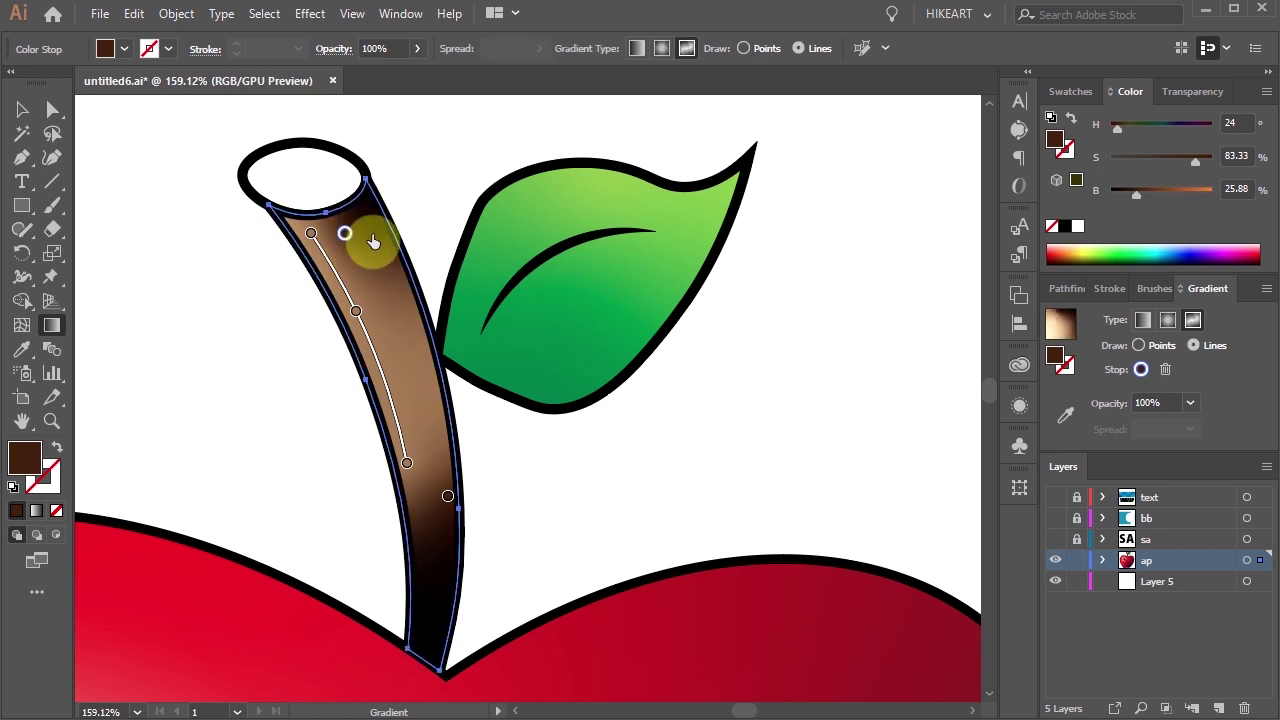
Draw a second dark brown gradient line down the stem's right side, then drag one stop off
{"action": "left_click", "coordinate": [1143, 345]}
{"action": "left_click", "coordinate": [399, 337]}
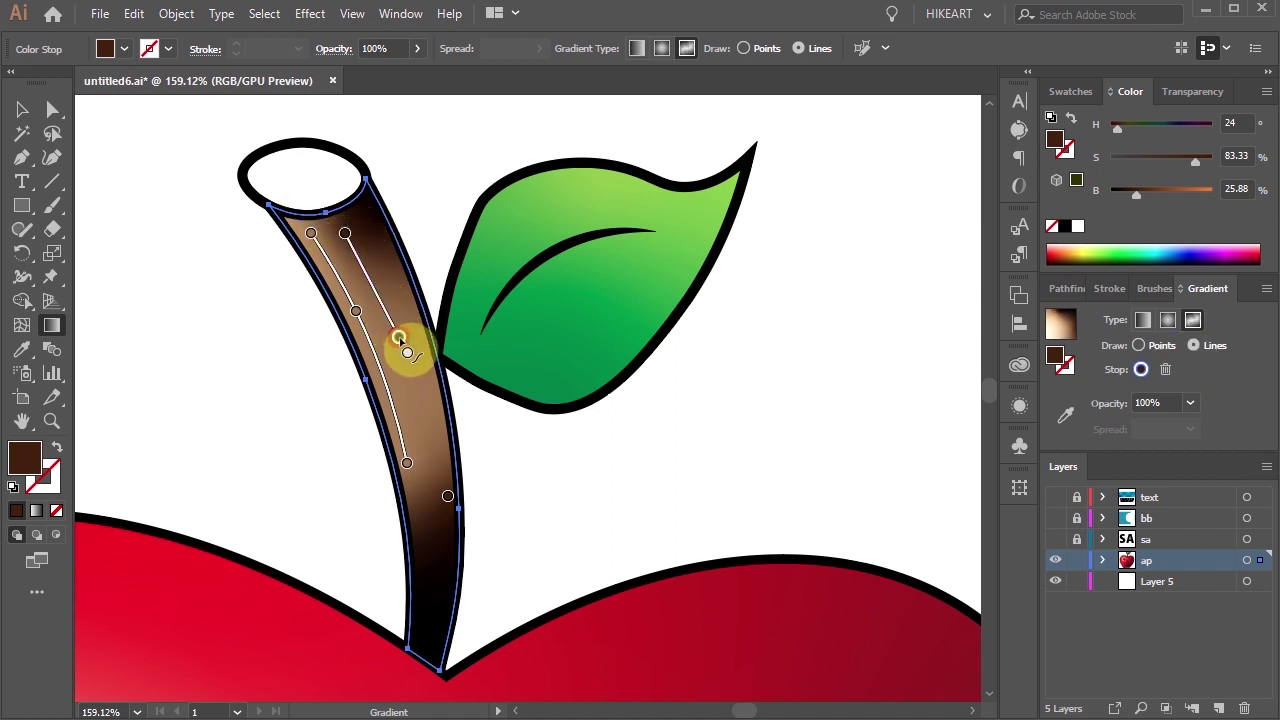
{"action": "left_click", "coordinate": [429, 444]}
{"action": "left_click", "coordinate": [425, 627]}
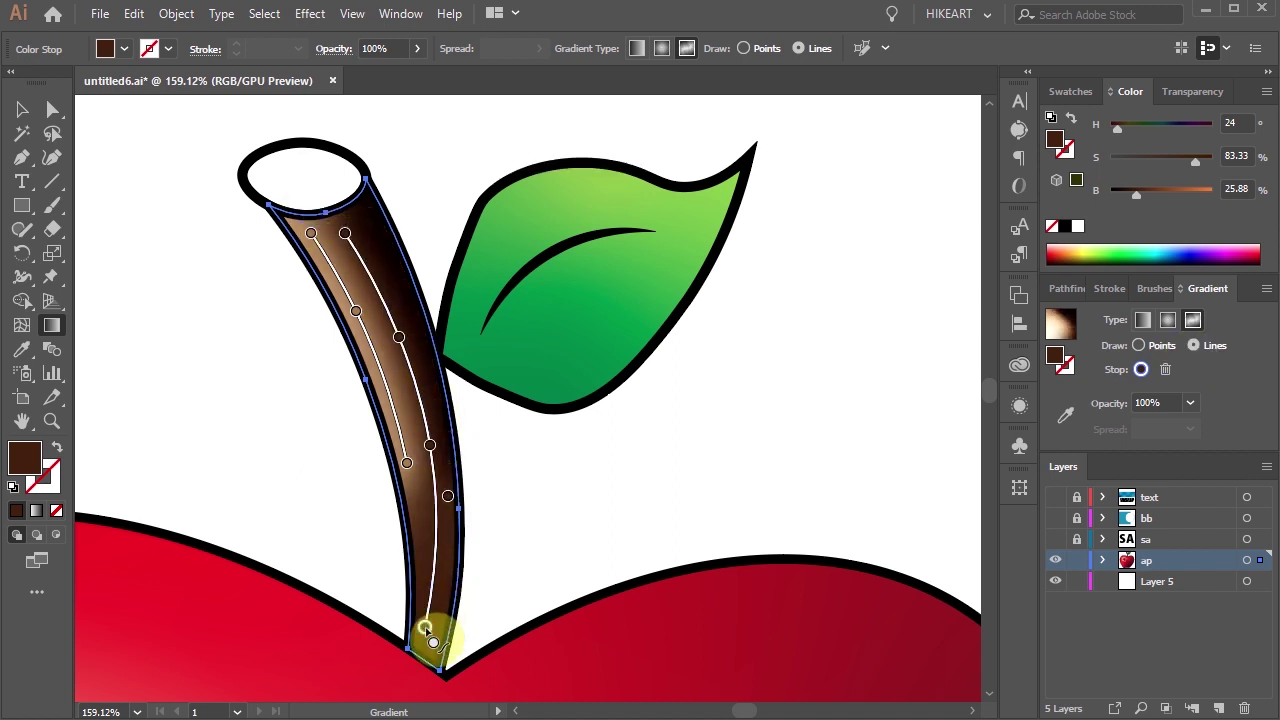
{"action": "key", "text": "Escape"}
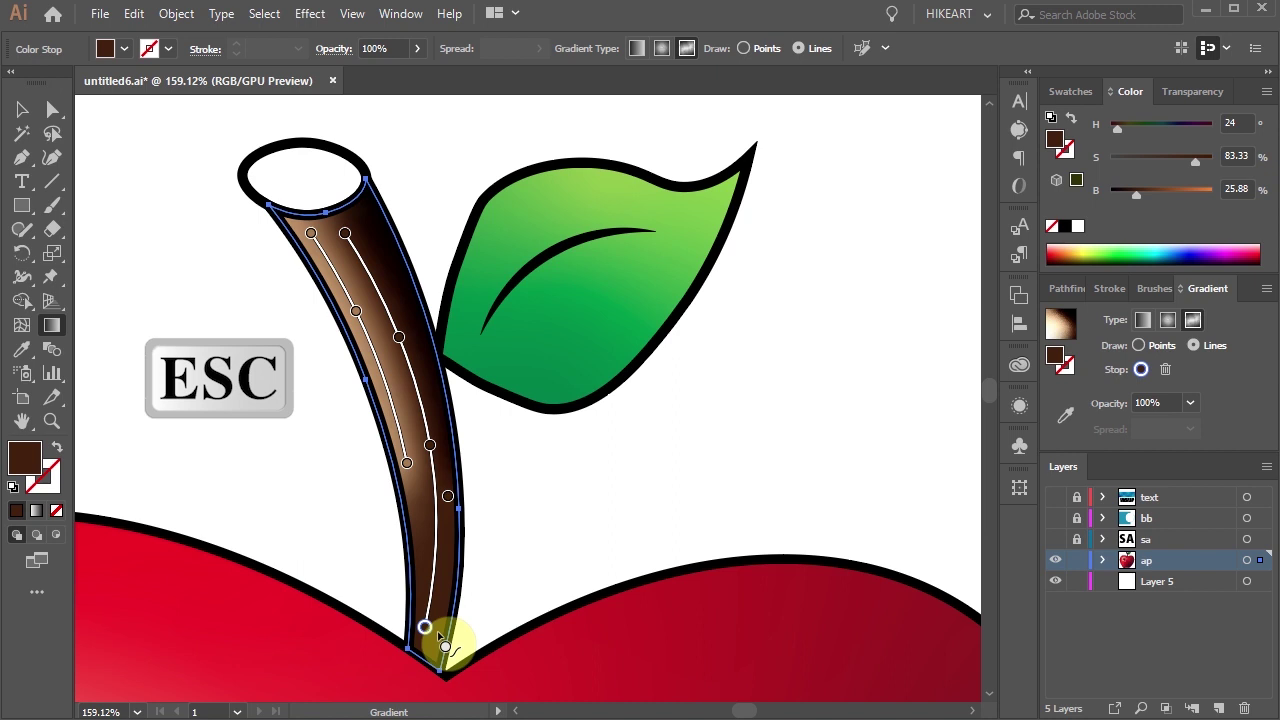
{"action": "left_click", "coordinate": [448, 497]}
{"action": "left_click_drag", "start_coordinate": [448, 497], "coordinate": [537, 495]}
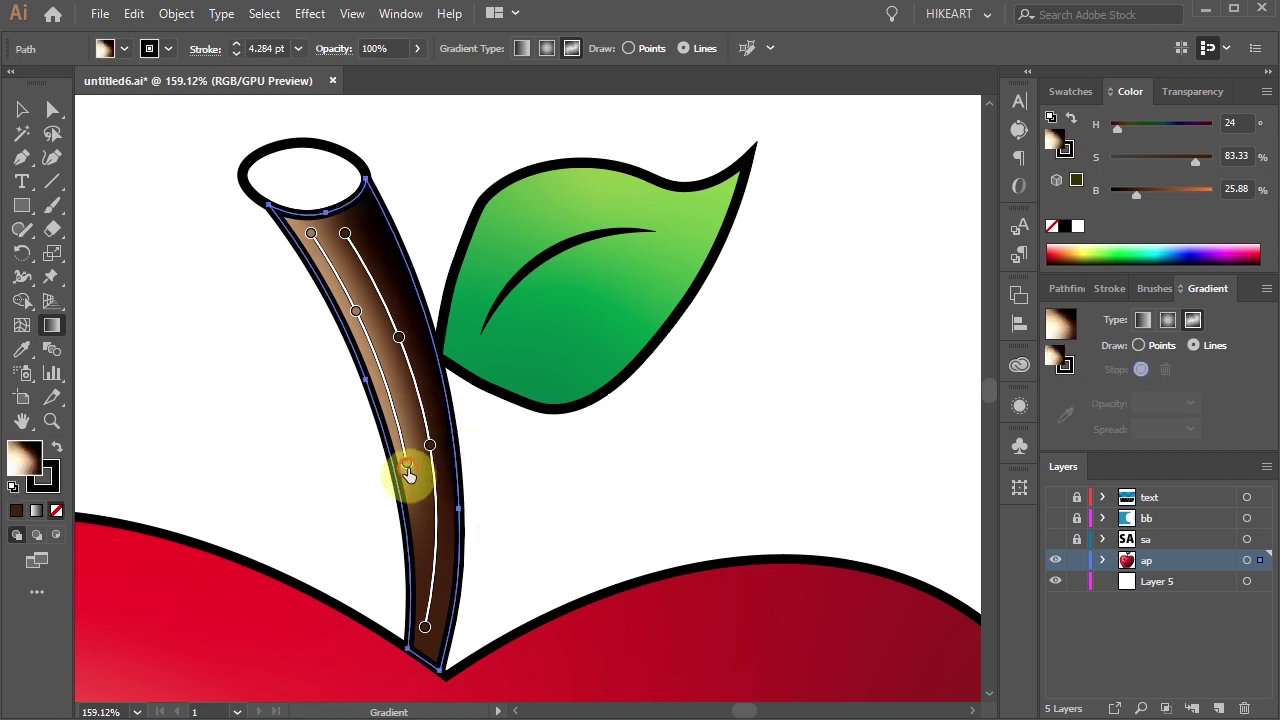
{"action": "key", "text": "Escape"}
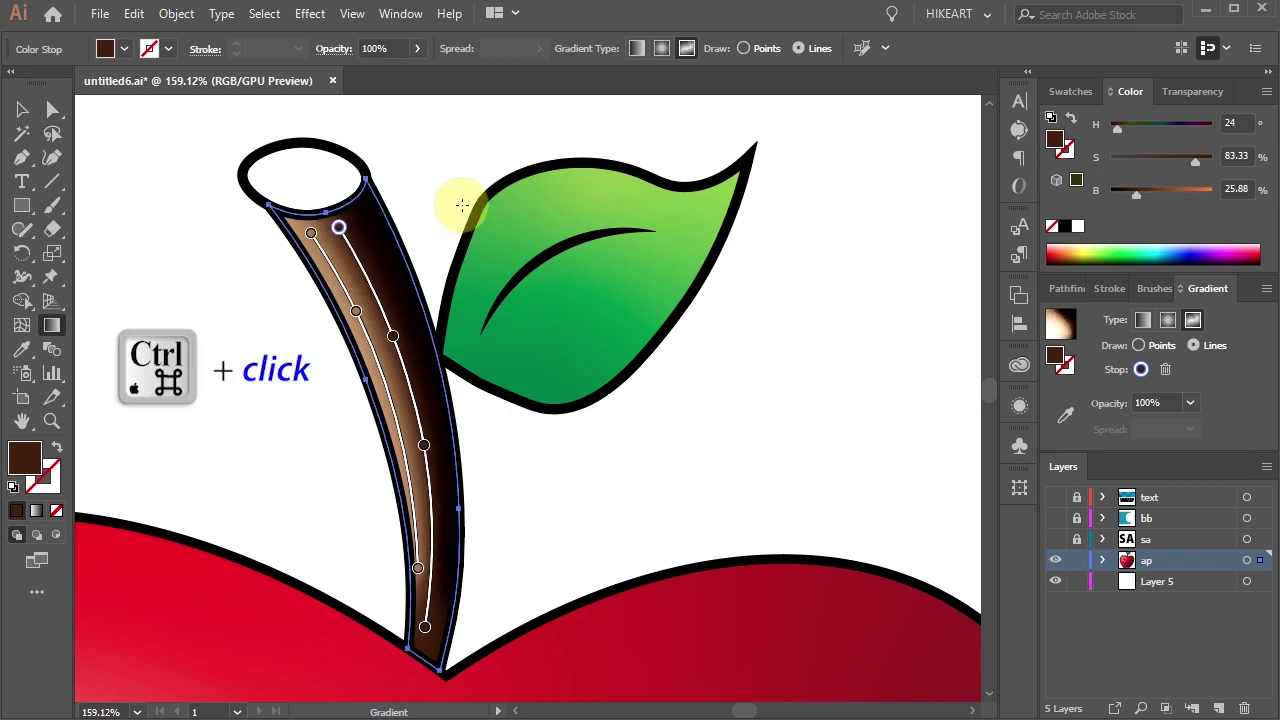
Fill the stem's top ellipse with a dark brown freeform gradient
{"action": "left_click", "coordinate": [362, 172], "text": "ctrl"}
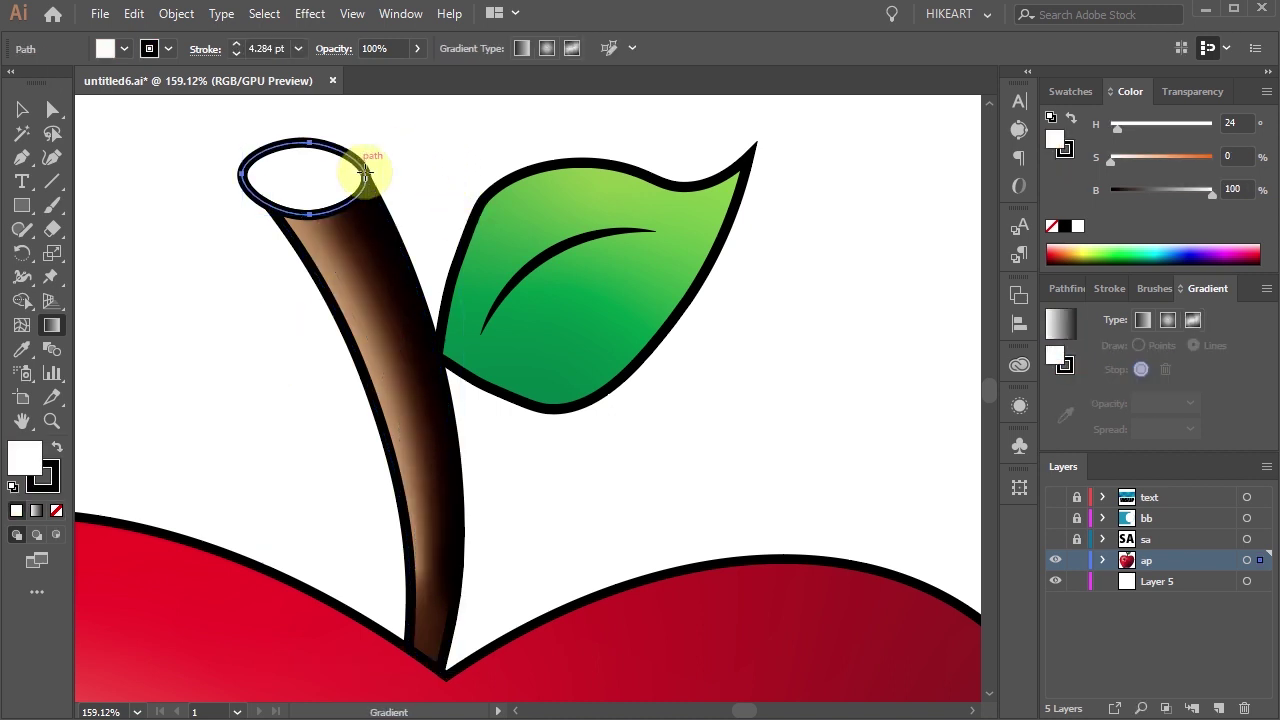
{"action": "left_click", "coordinate": [1190, 319]}
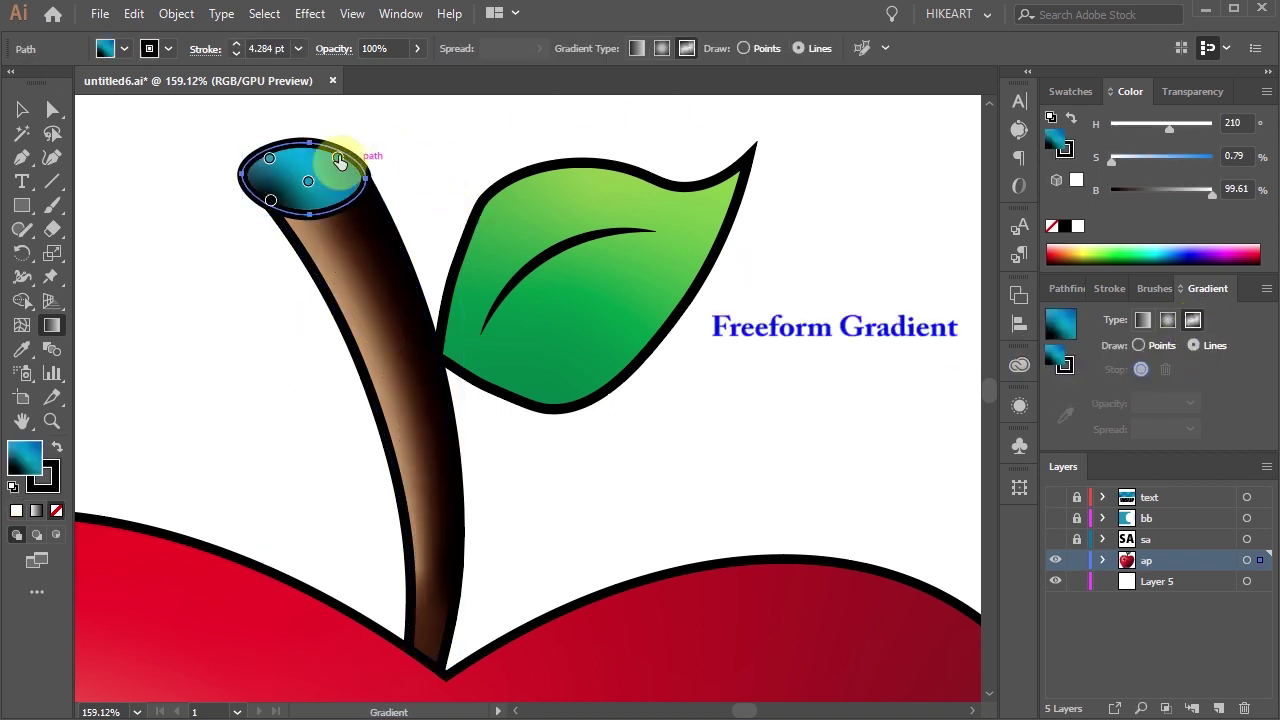
{"action": "double_click", "coordinate": [270, 160]}
{"action": "left_click", "coordinate": [163, 262]}
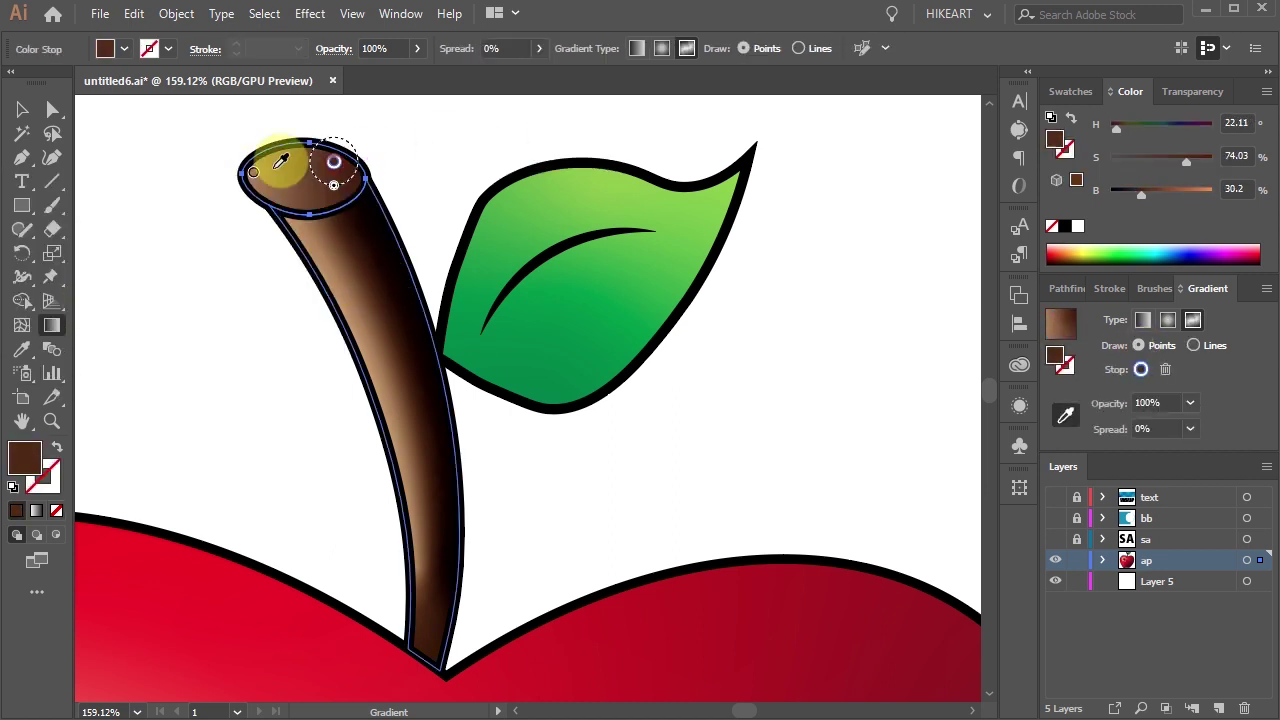
{"action": "left_click_drag", "start_coordinate": [270, 160], "coordinate": [371, 223]}
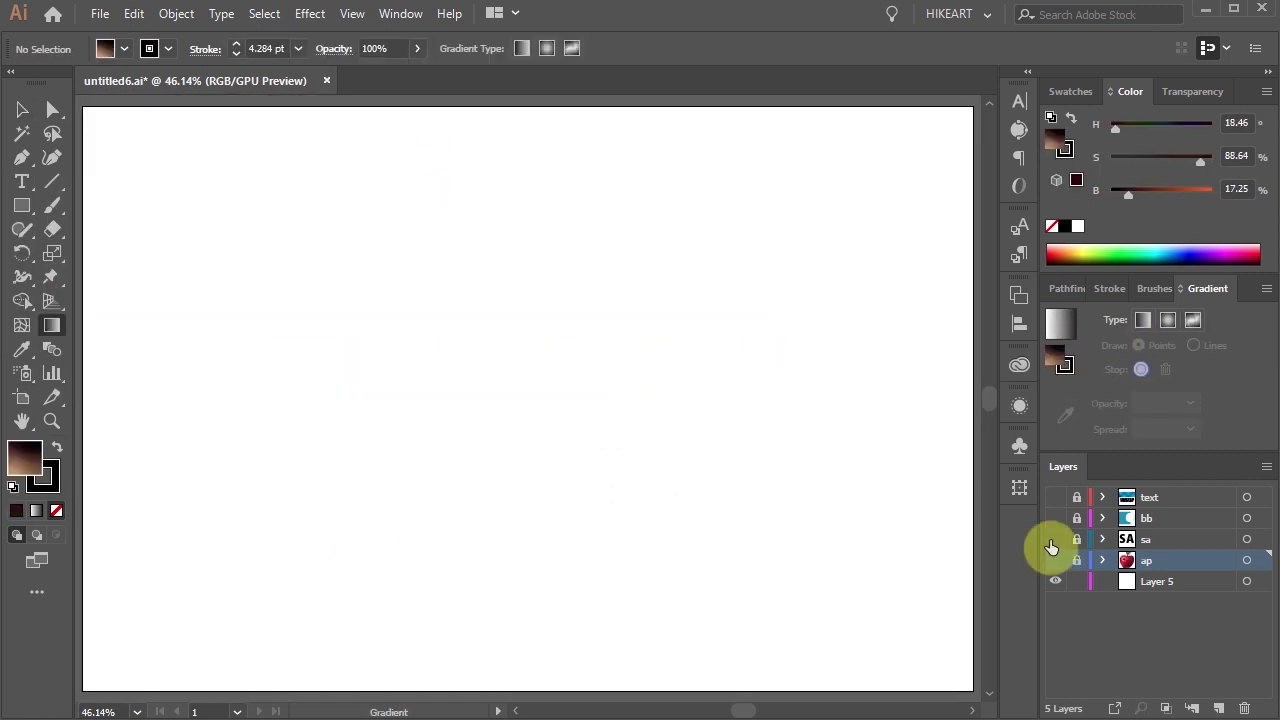
Show the sa layer, convert the SA text to outlines, and ungroup the letters
{"action": "left_click", "coordinate": [1055, 539]}
{"action": "left_click", "coordinate": [617, 478]}
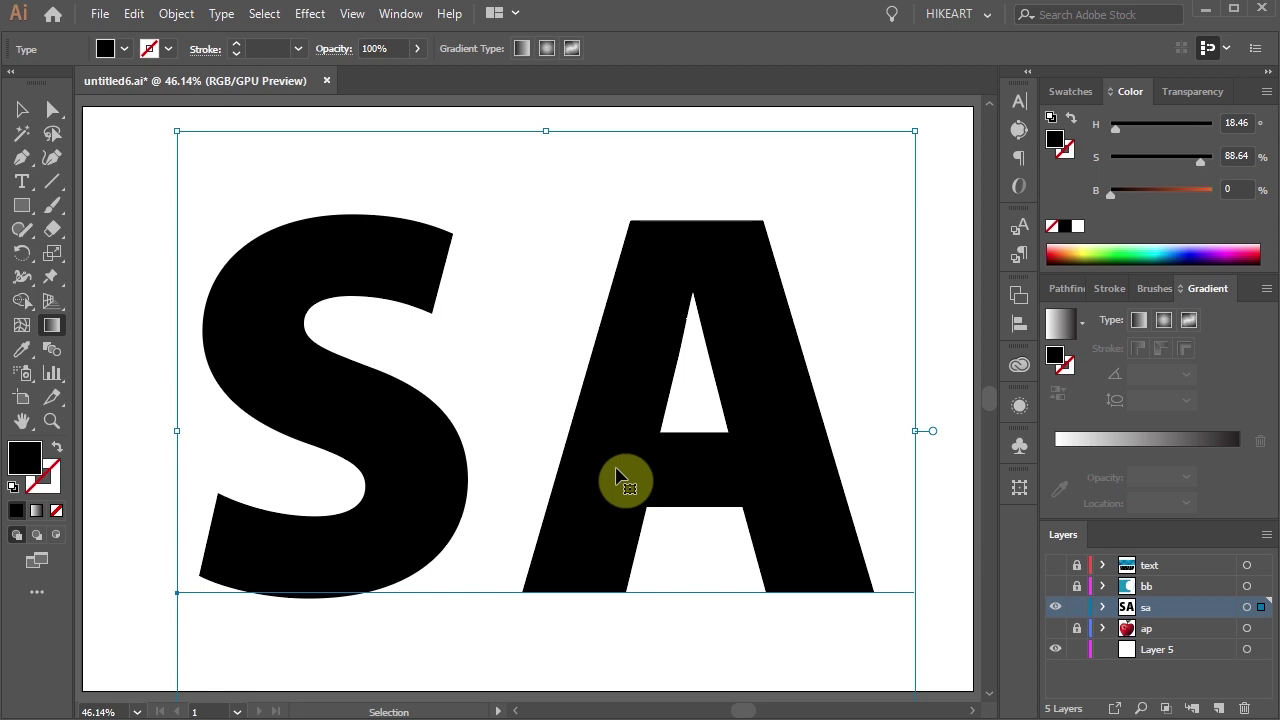
{"action": "right_click", "coordinate": [634, 380]}
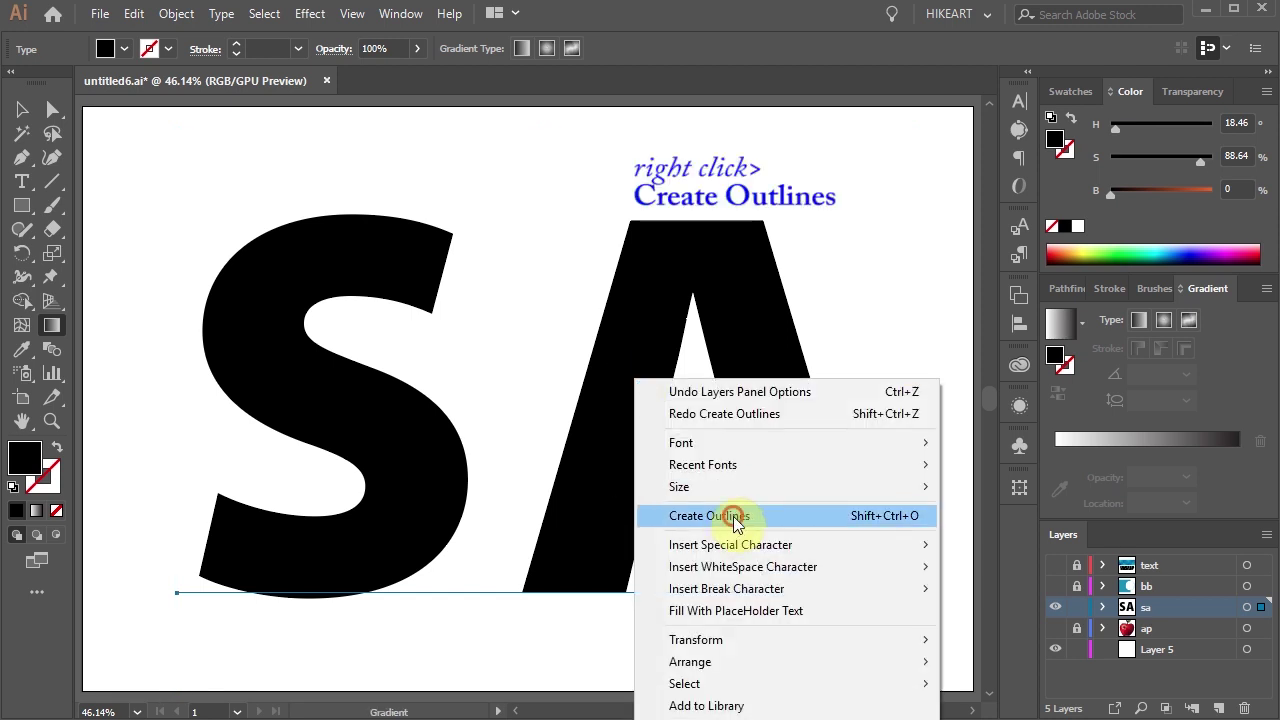
{"action": "left_click", "coordinate": [734, 515]}
{"action": "right_click", "coordinate": [630, 366]}
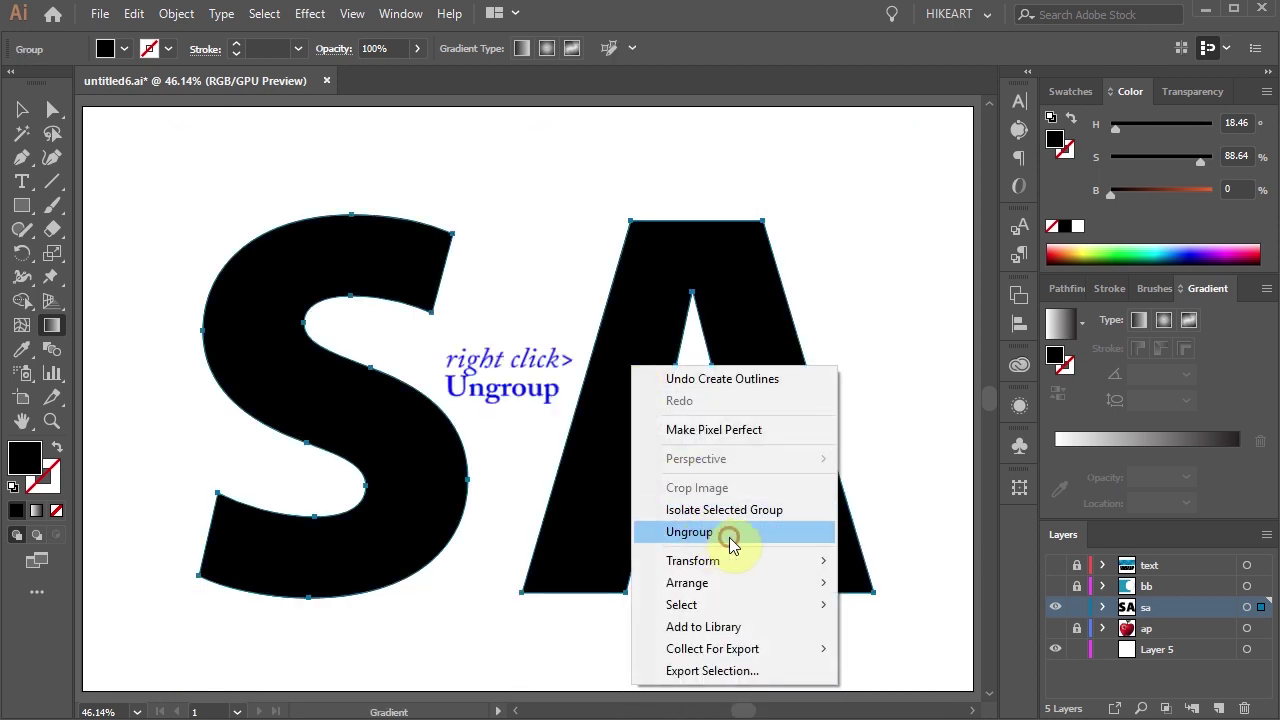
{"action": "left_click", "coordinate": [729, 537]}
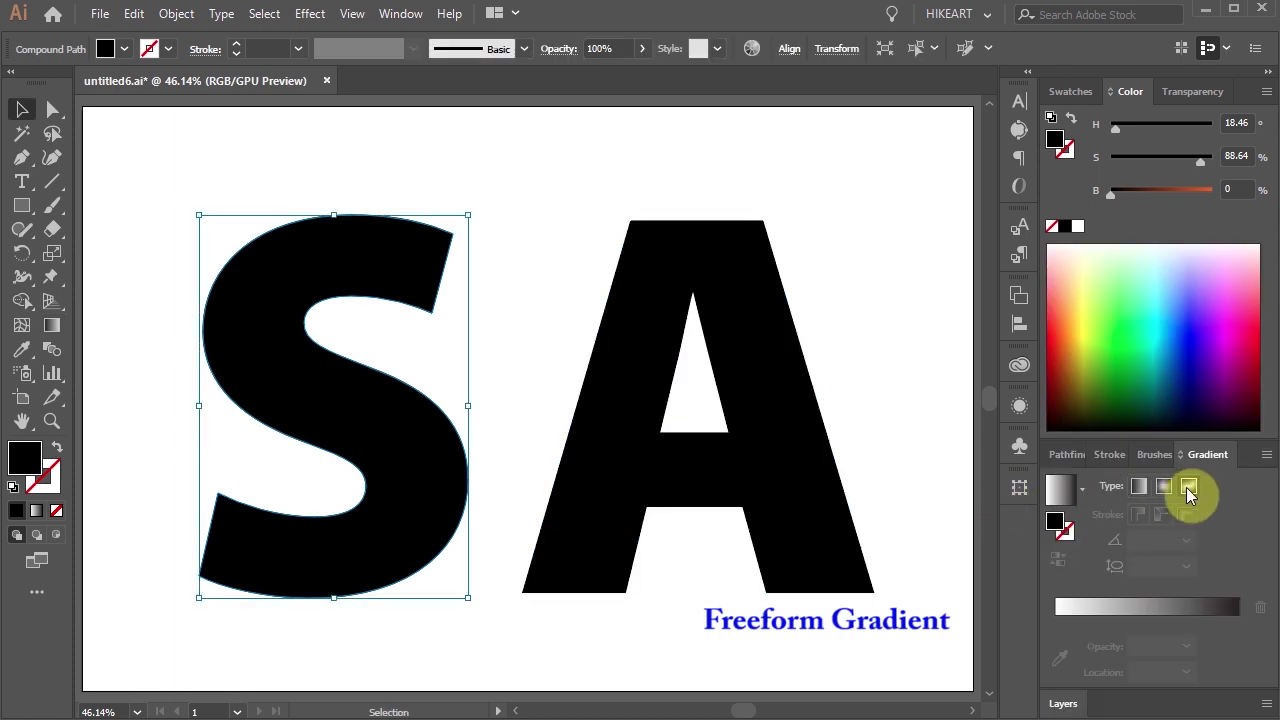
Give the S a dark blue freeform gradient by recolouring its points
{"action": "left_click", "coordinate": [1188, 487]}
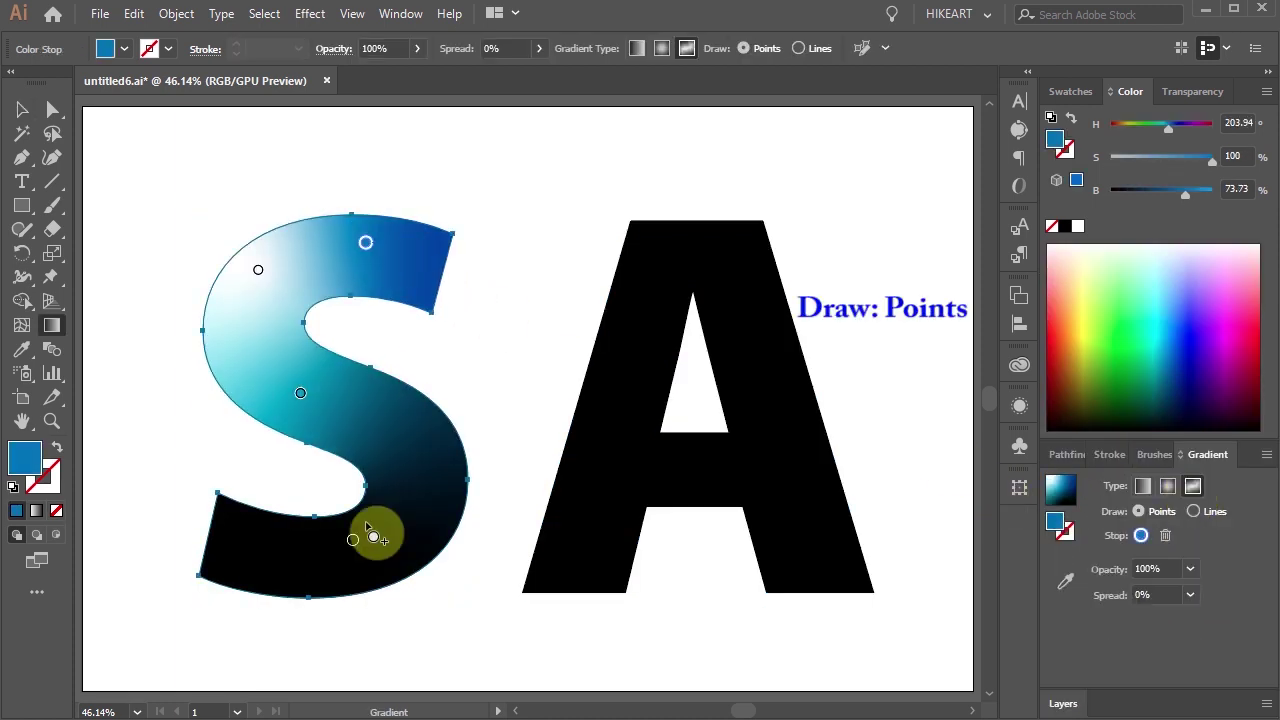
{"action": "left_click_drag", "start_coordinate": [362, 530], "coordinate": [271, 557]}
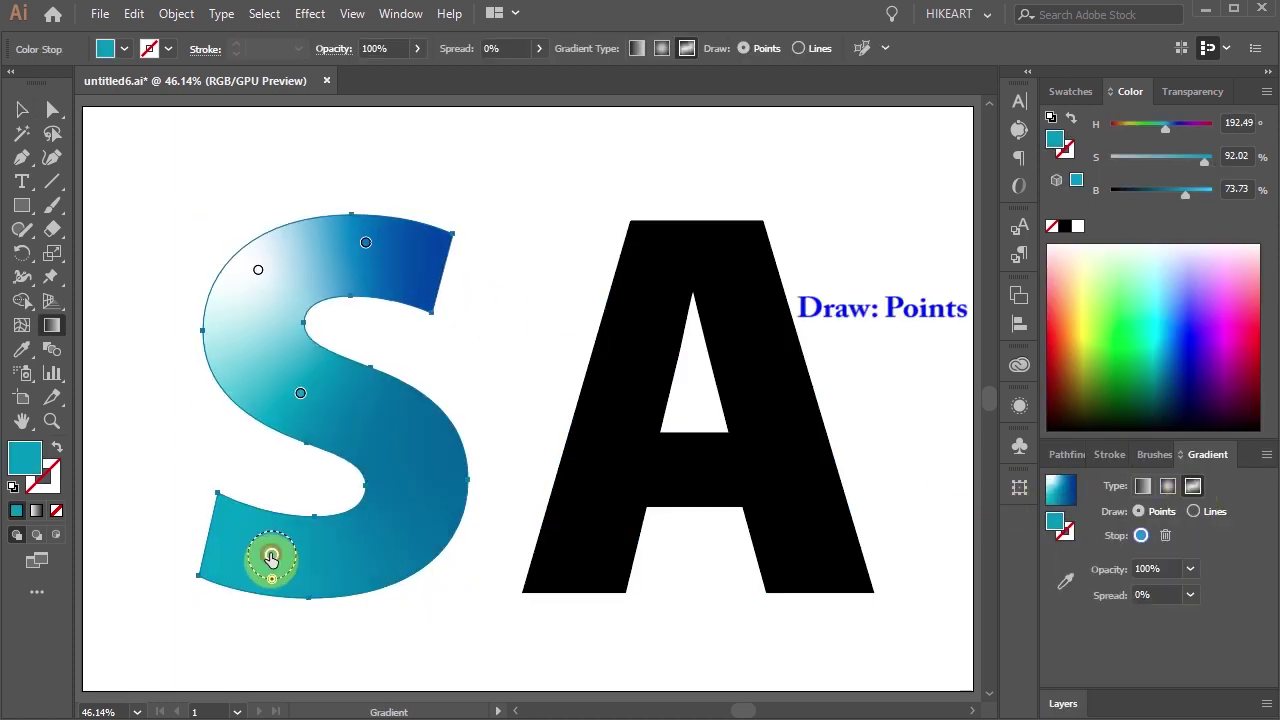
{"action": "double_click", "coordinate": [394, 249]}
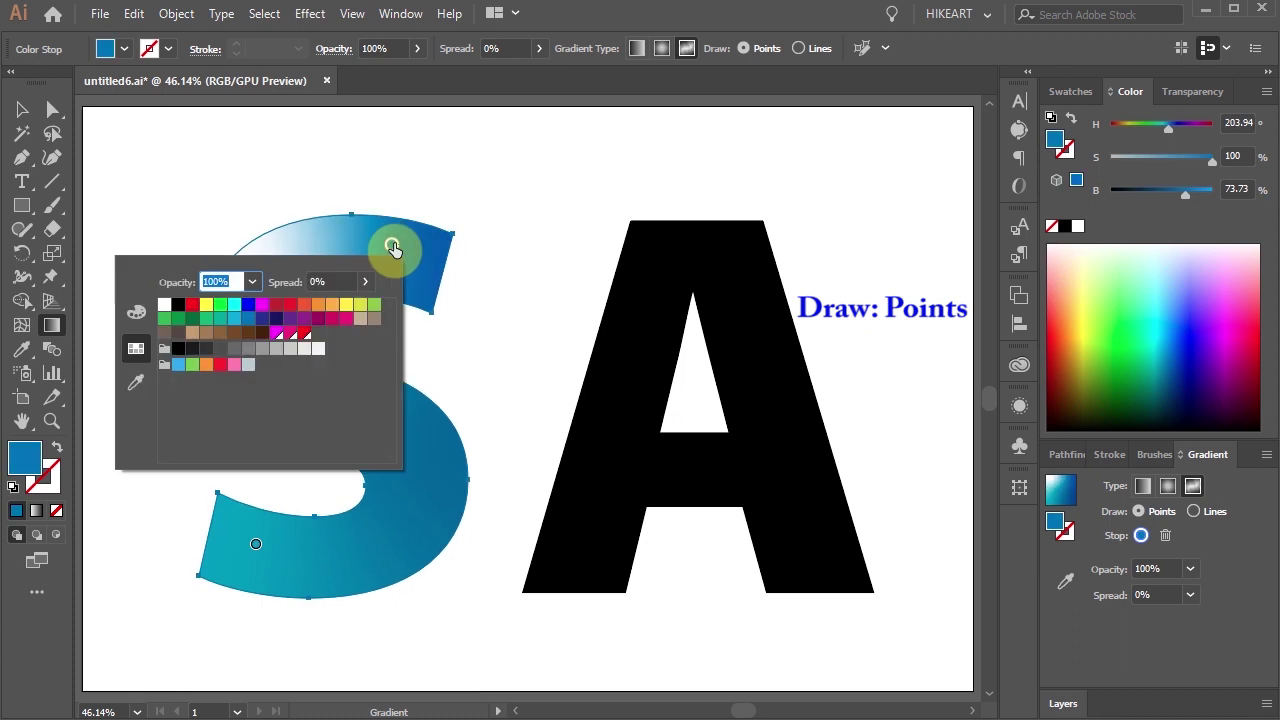
{"action": "left_click", "coordinate": [277, 389]}
{"action": "left_click", "coordinate": [220, 460]}
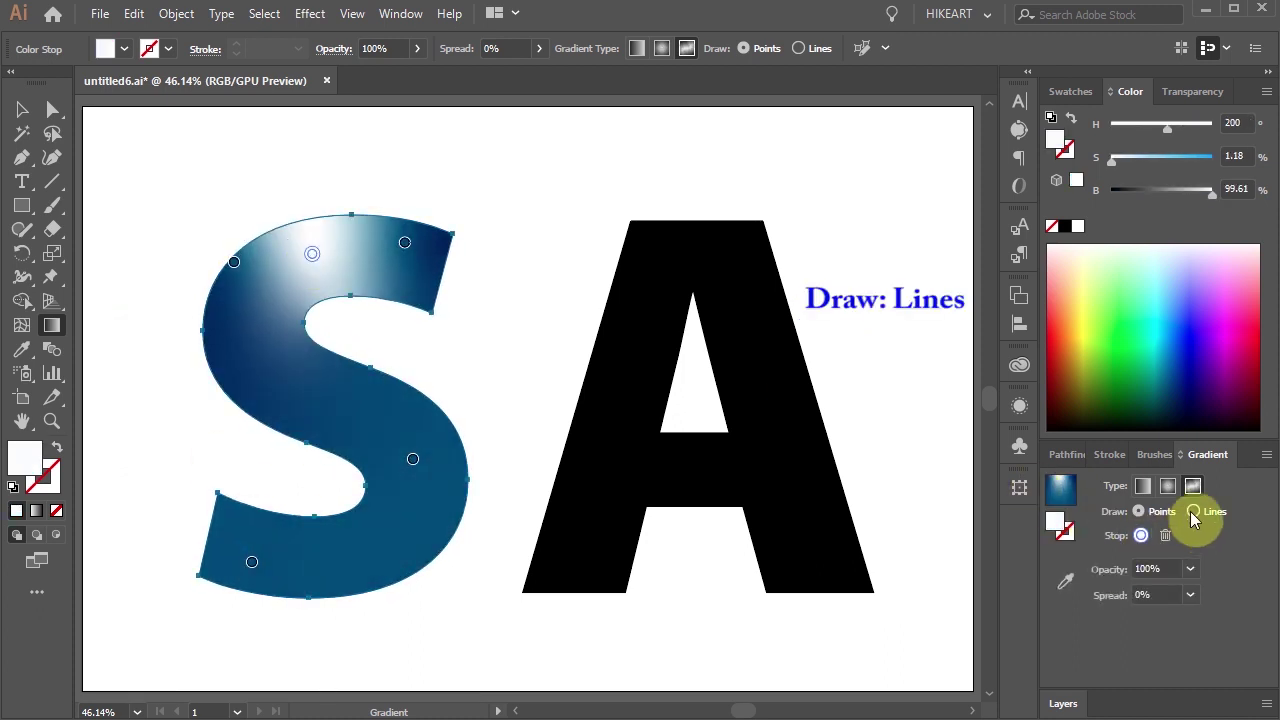
Draw white gradient-line highlights along the S's upper curve
{"action": "left_click", "coordinate": [1194, 513]}
{"action": "left_click", "coordinate": [309, 252]}
{"action": "left_click", "coordinate": [403, 247]}
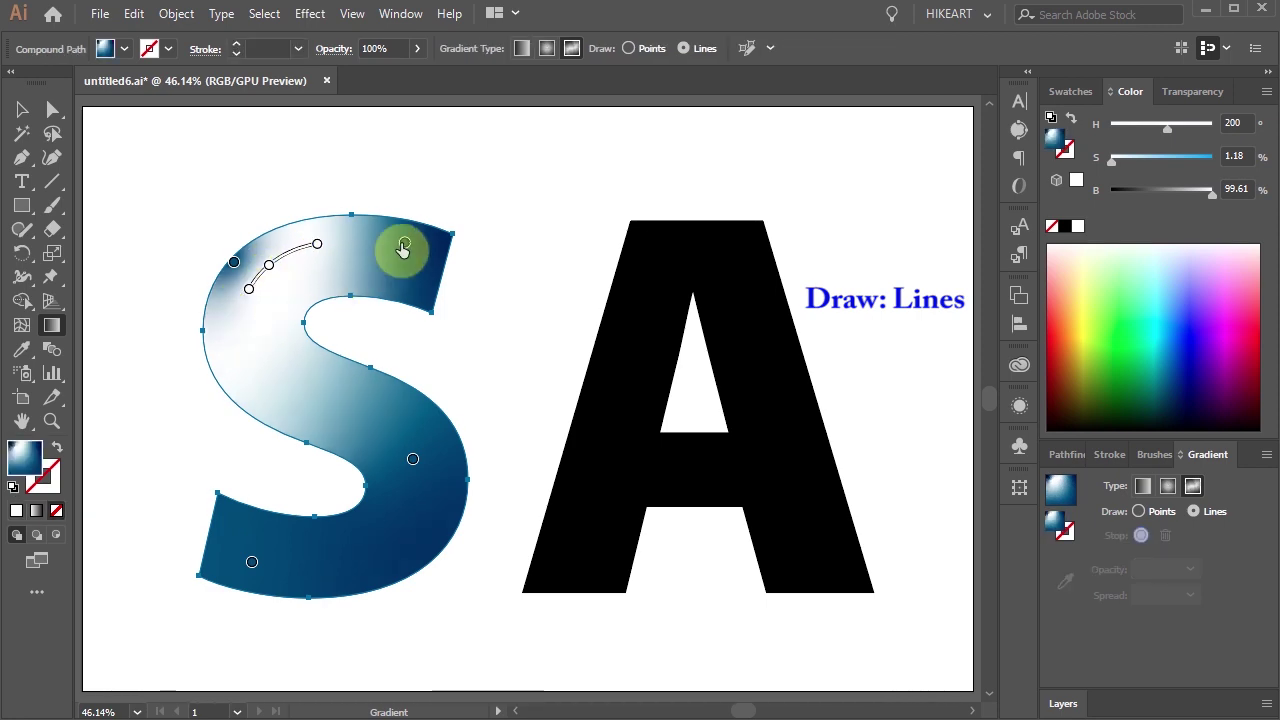
{"action": "left_click", "coordinate": [240, 350]}
{"action": "left_click", "coordinate": [262, 301]}
{"action": "left_click", "coordinate": [301, 267]}
{"action": "left_click", "coordinate": [378, 244]}
Add a white highlight line along the S's lower-right curve
{"action": "left_click_drag", "start_coordinate": [413, 459], "coordinate": [433, 436]}
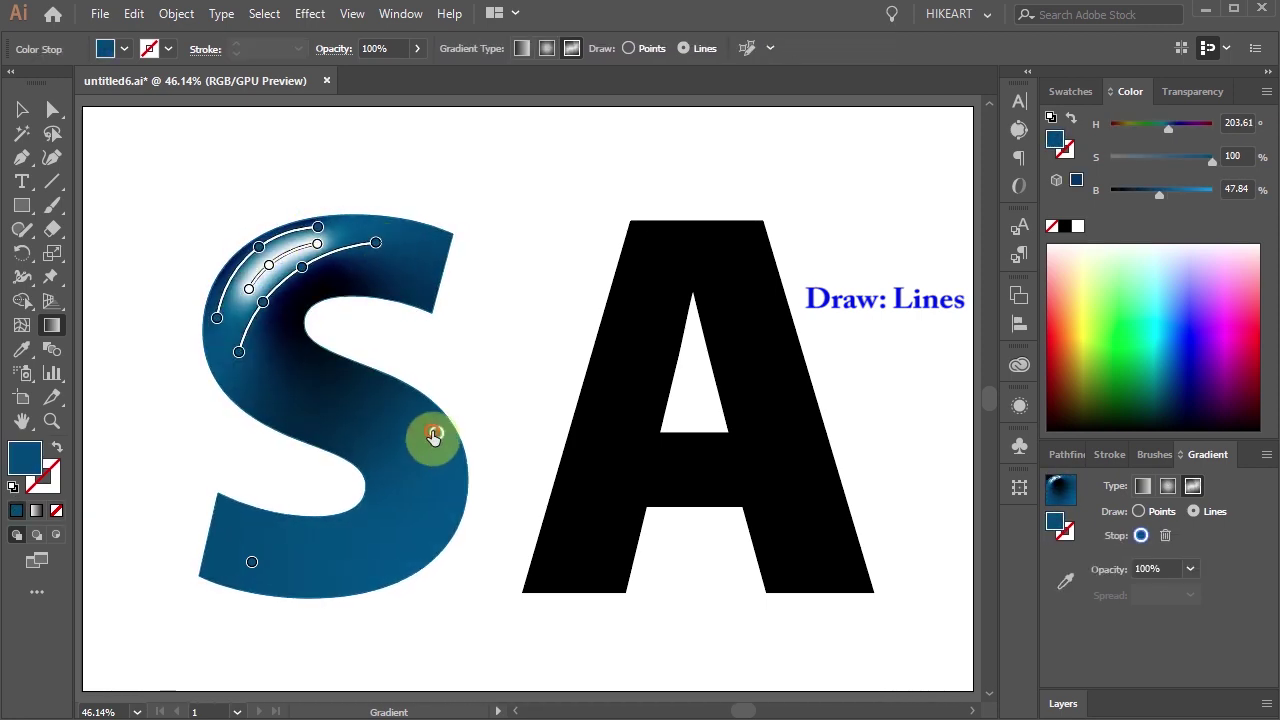
{"action": "left_click", "coordinate": [402, 439]}
{"action": "left_click", "coordinate": [429, 443]}
{"action": "left_click", "coordinate": [429, 486]}
{"action": "left_click", "coordinate": [446, 490]}
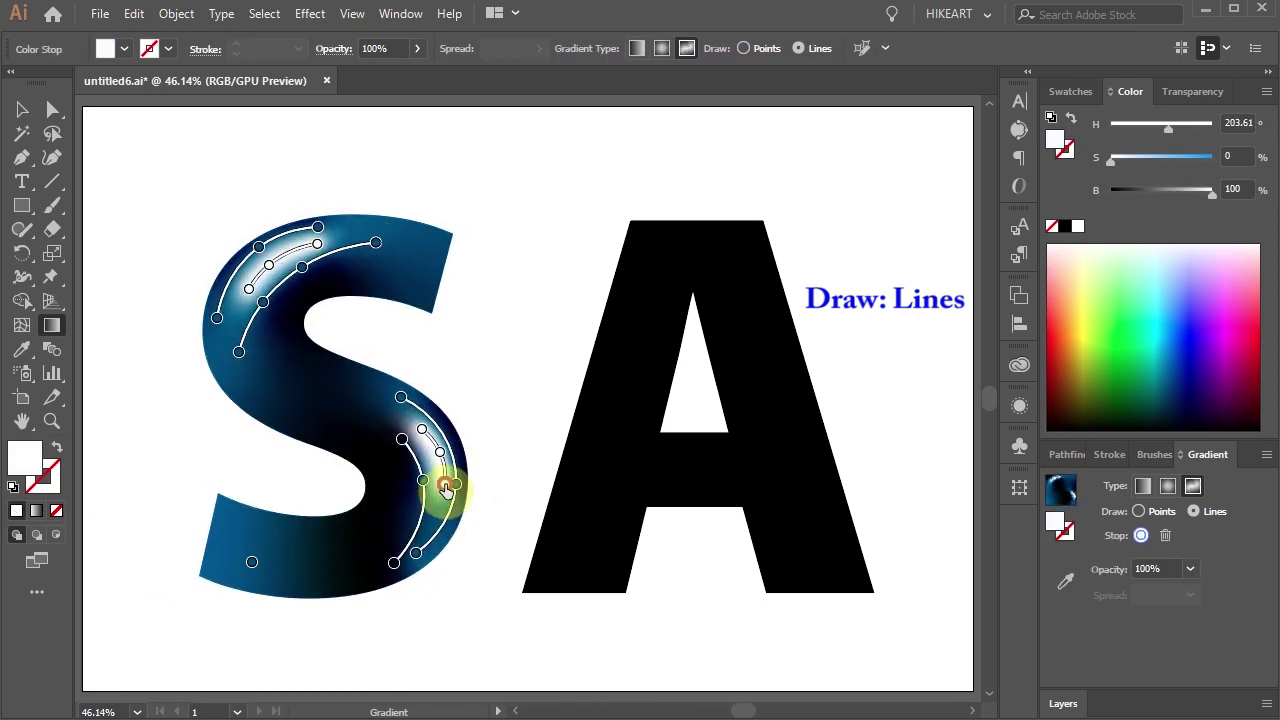
{"action": "left_click", "coordinate": [771, 434]}
Apply a purple freeform gradient to the A and move the purple stop into its lower-right leg
{"action": "left_click", "coordinate": [1070, 91]}
{"action": "left_click", "coordinate": [1246, 177]}
{"action": "left_click", "coordinate": [1130, 91]}
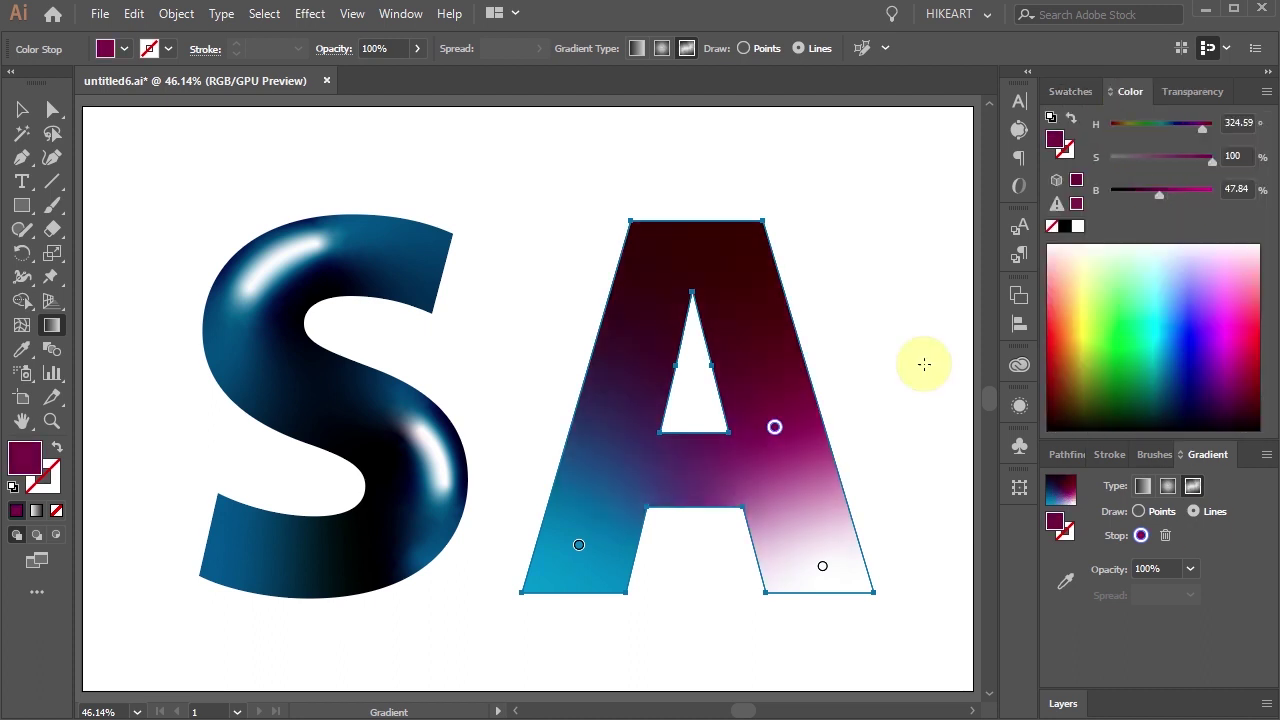
{"action": "left_click_drag", "start_coordinate": [774, 427], "coordinate": [778, 578]}
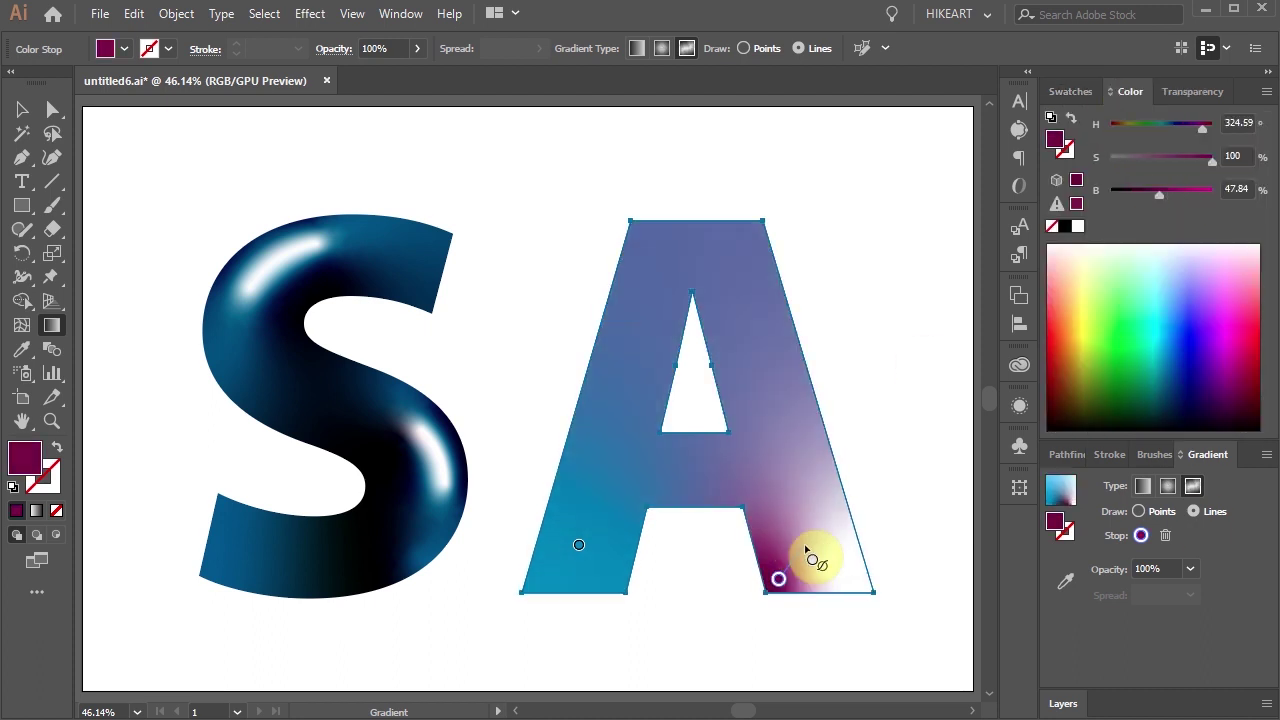
{"action": "left_click_drag", "start_coordinate": [765, 513], "coordinate": [754, 499]}
Undo a stray line of stops on the A and add a pink stop in its right leg
{"action": "left_click", "coordinate": [752, 493]}
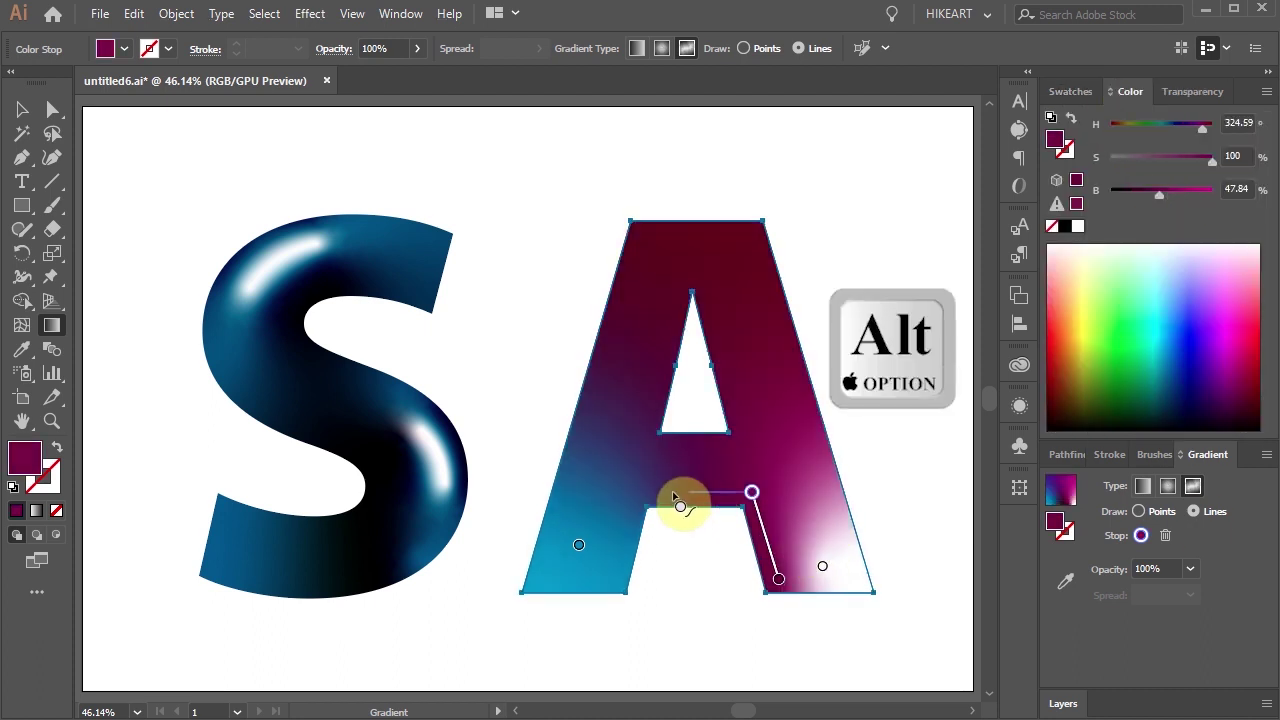
{"action": "left_click", "coordinate": [641, 494]}
{"action": "left_click", "coordinate": [618, 580]}
{"action": "left_click", "coordinate": [536, 581]}
{"action": "key", "text": "ctrl+z"}
{"action": "key", "text": "ctrl+z"}
{"action": "key", "text": "ctrl+z"}
{"action": "key", "text": "ctrl+z"}
{"action": "key", "text": "ctrl+z"}
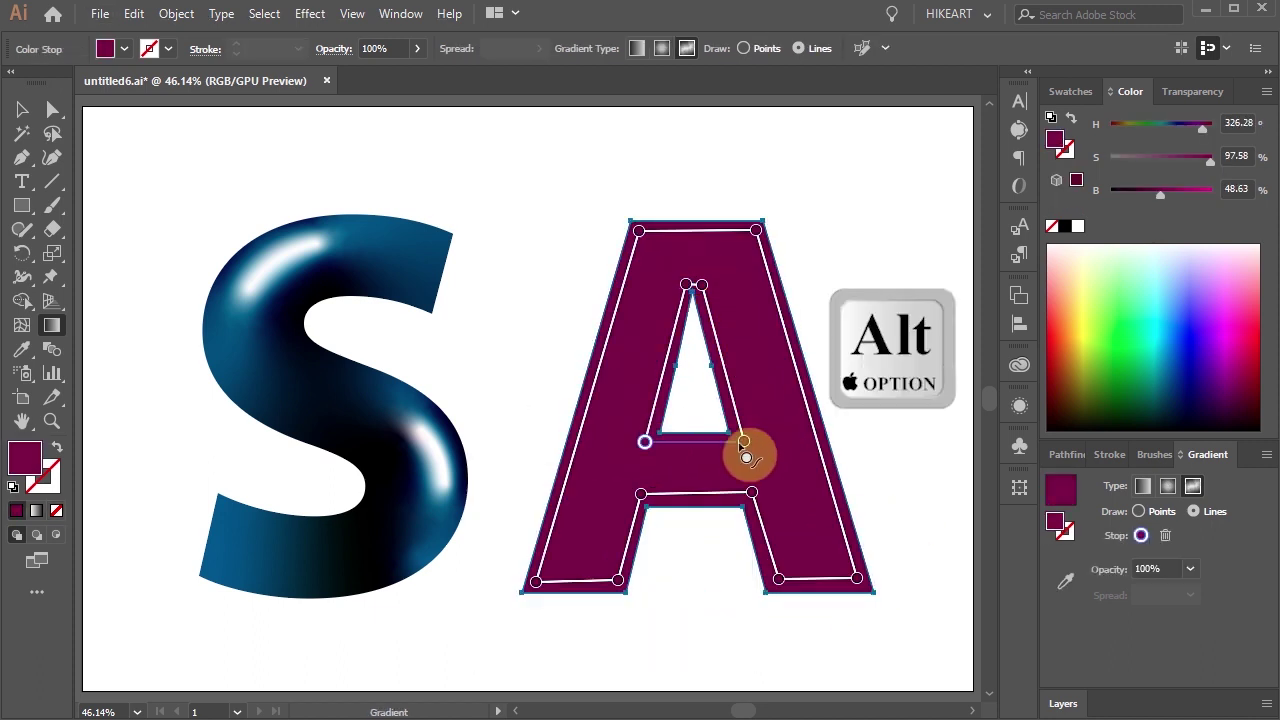
{"action": "left_click", "coordinate": [808, 558]}
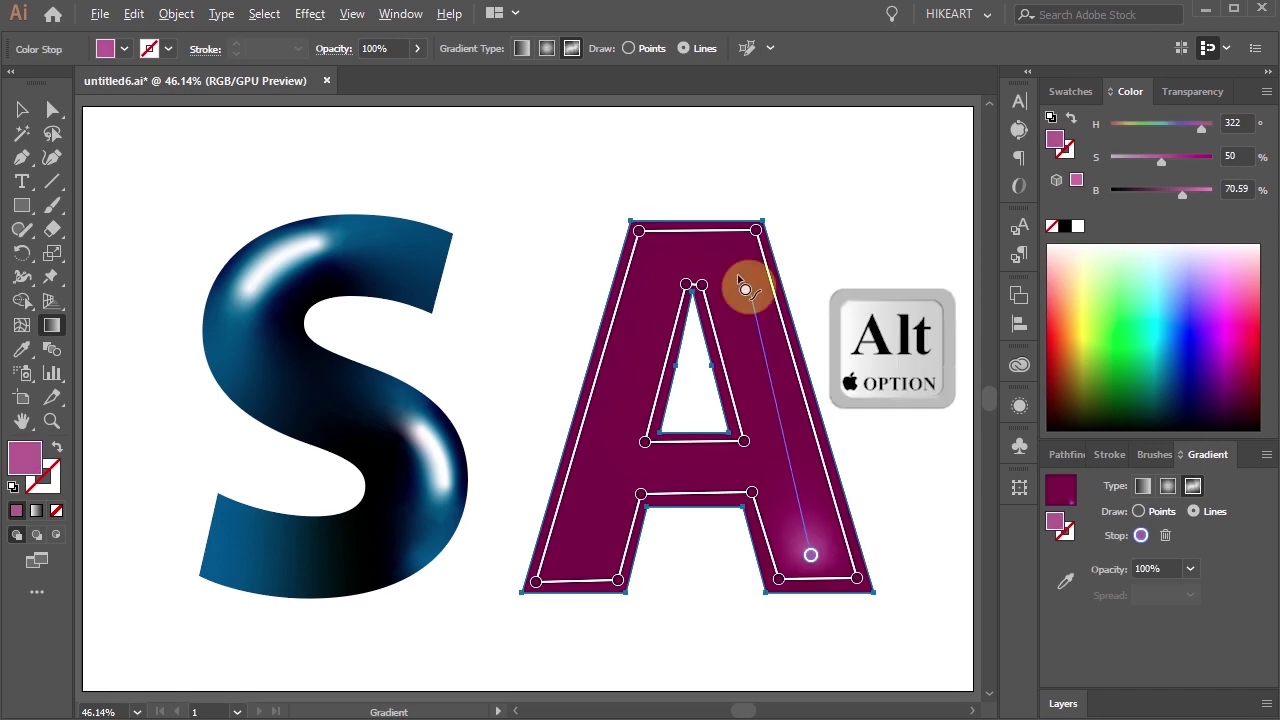
{"action": "double_click", "coordinate": [537, 528]}
Bring the FREEFORM GRADIENT text to front and move it onto the blue-teal gradient rectangle
{"action": "key", "text": "ctrl+shift+a"}
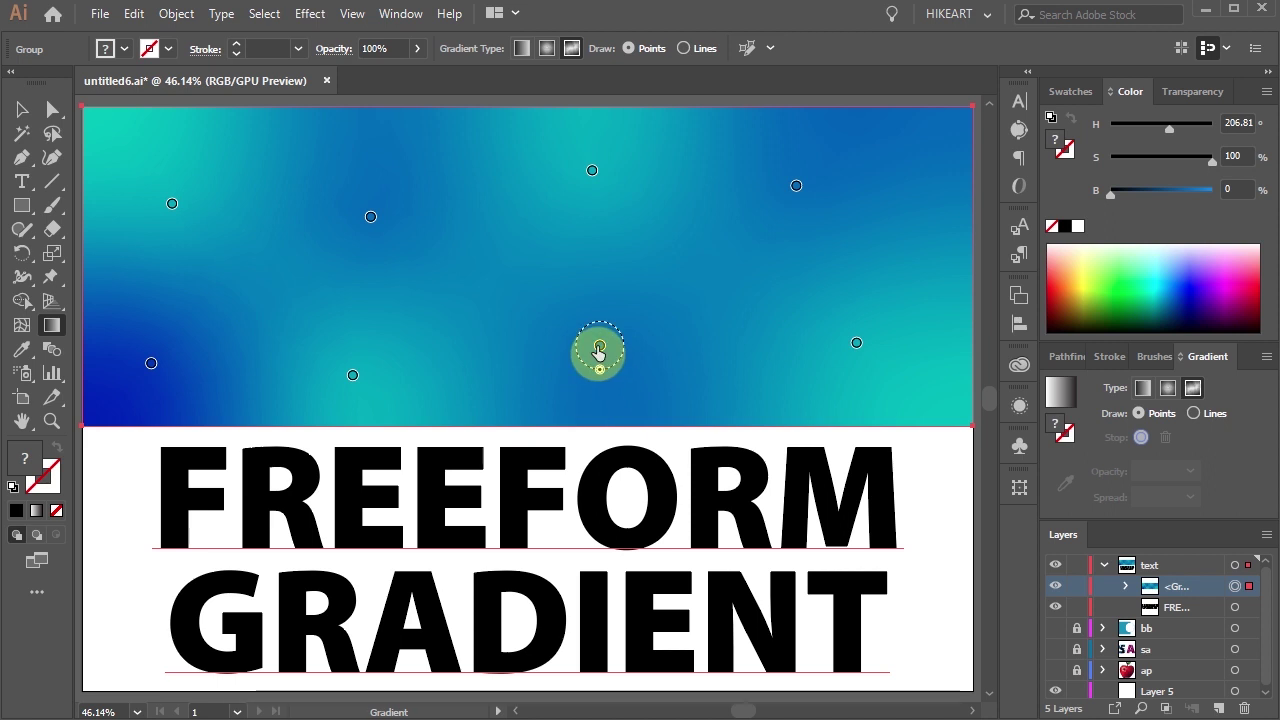
{"action": "left_click", "coordinate": [598, 350]}
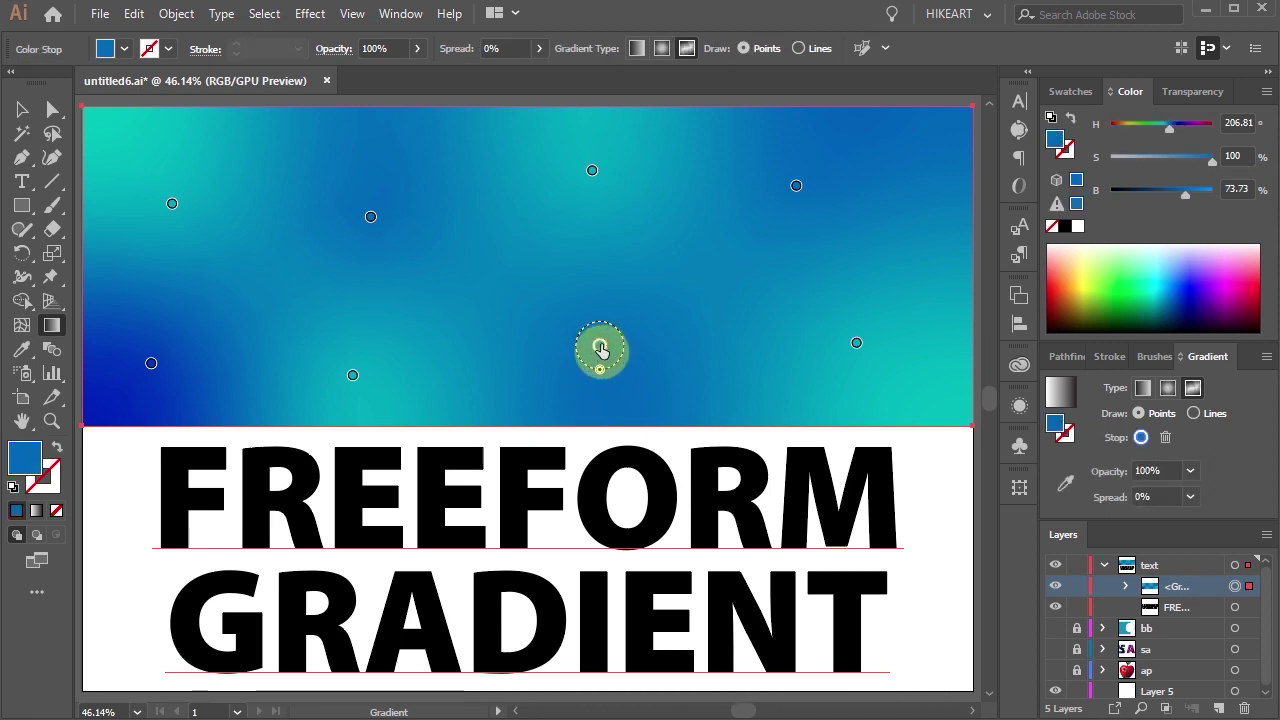
{"action": "key", "text": "v"}
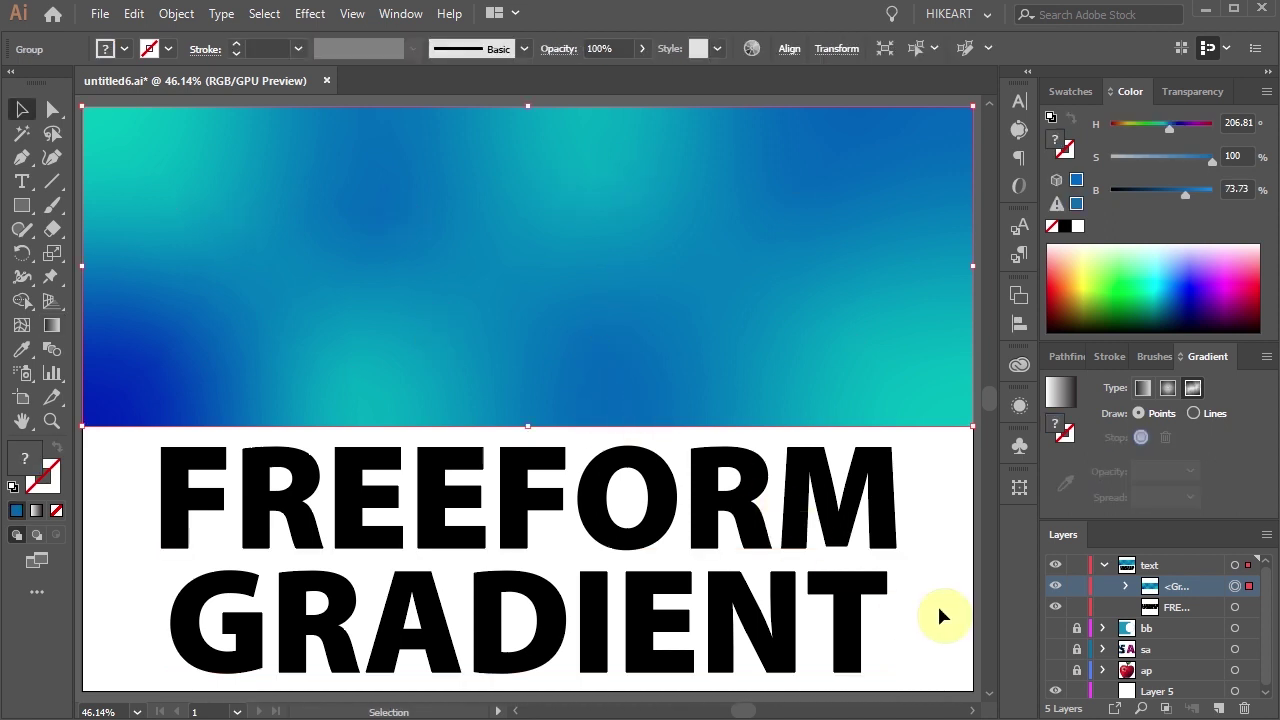
{"action": "left_click", "coordinate": [944, 601]}
{"action": "left_click", "coordinate": [543, 526]}
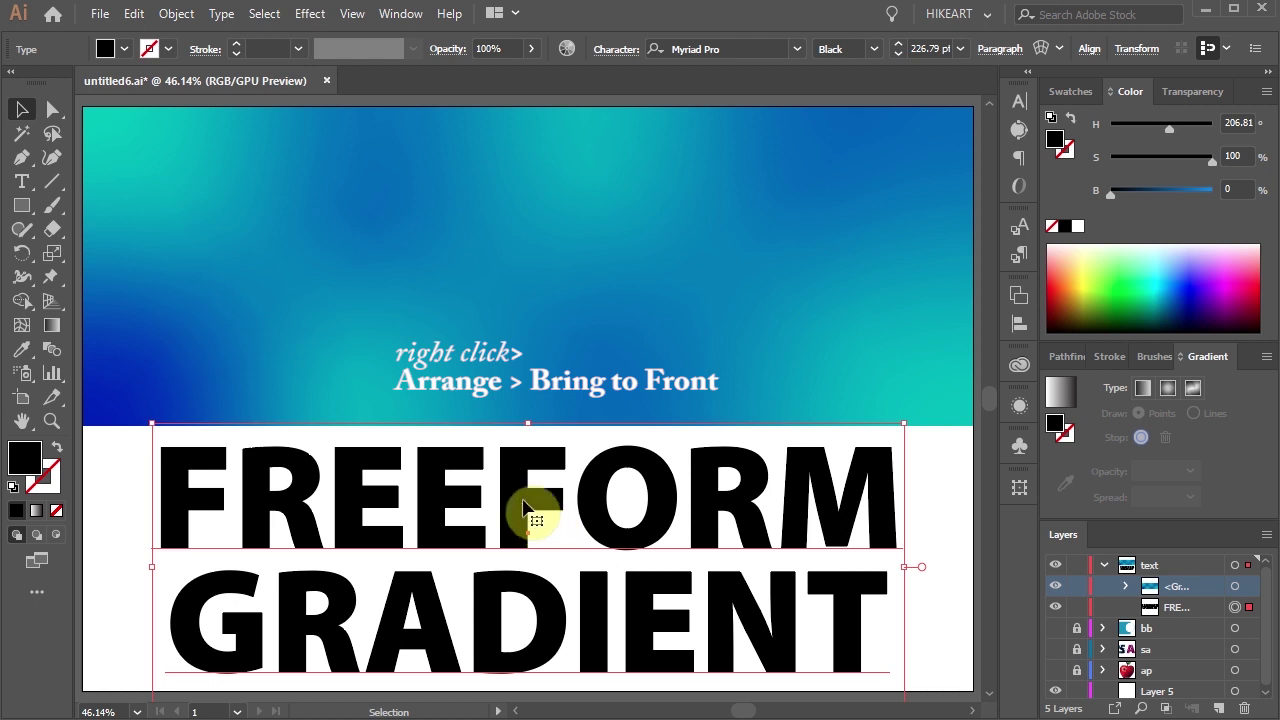
{"action": "right_click", "coordinate": [523, 500]}
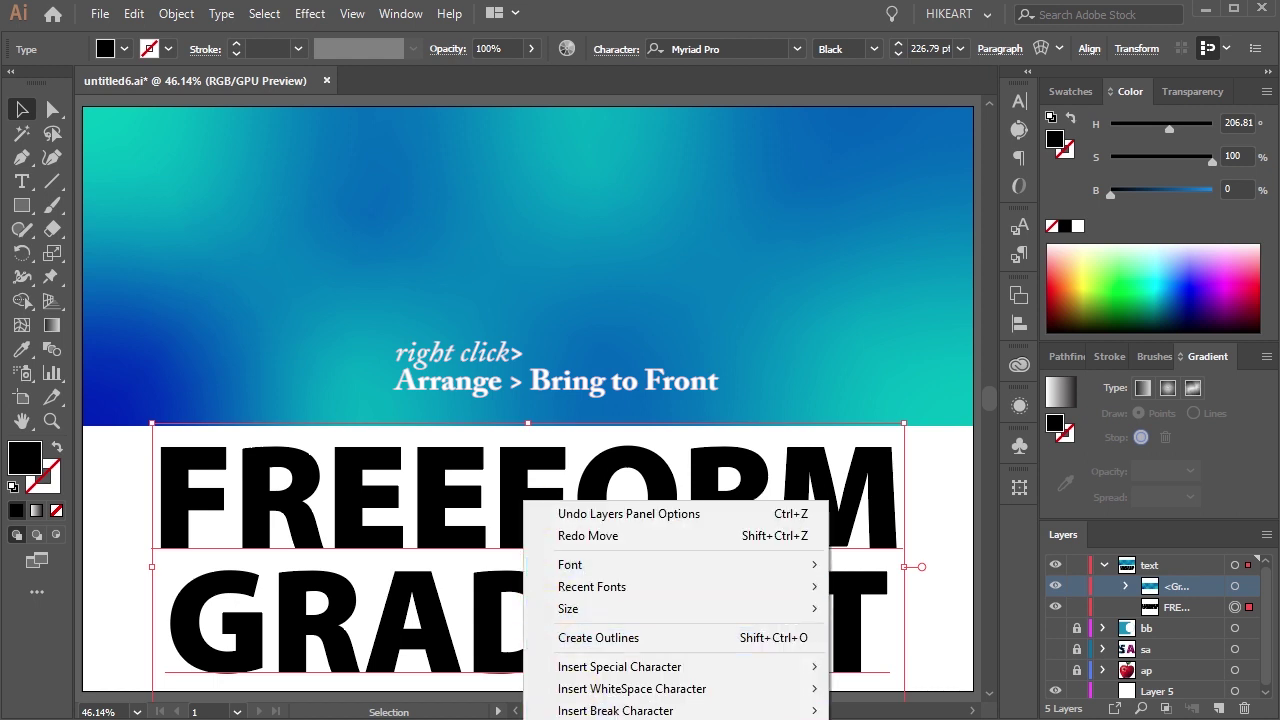
{"action": "key", "text": "ctrl+shift+bracketright"}
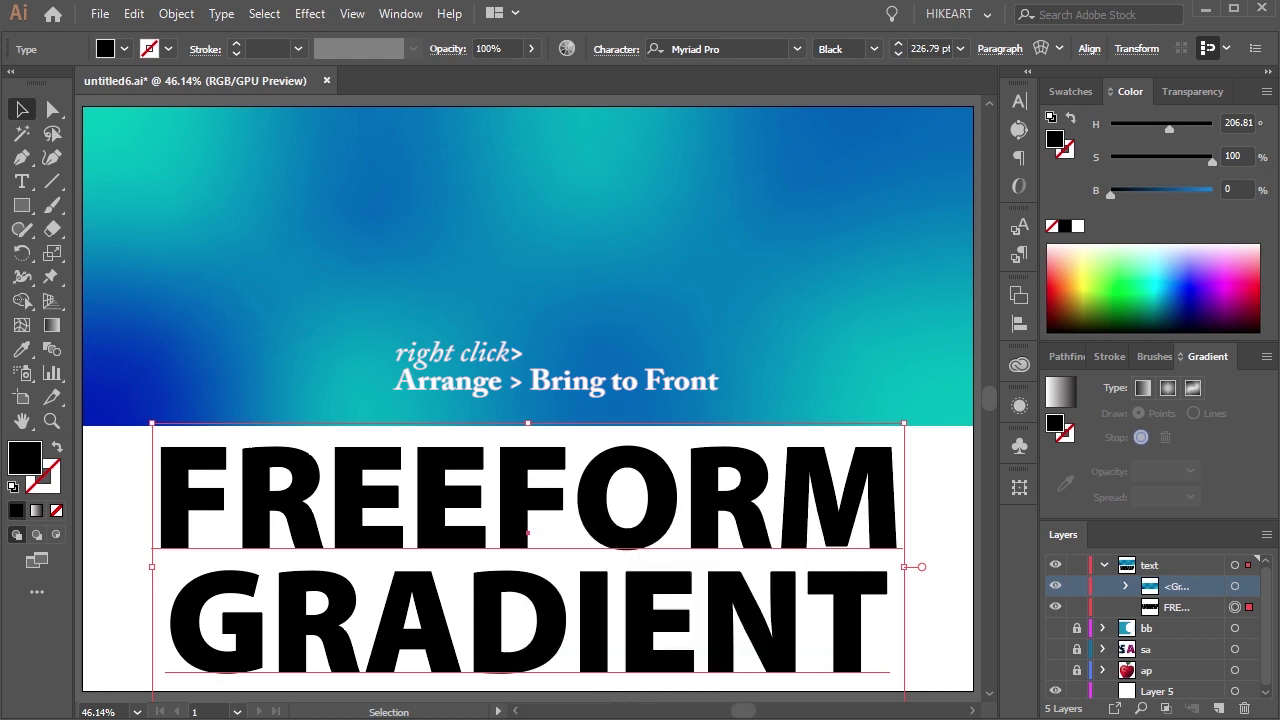
{"action": "left_click_drag", "start_coordinate": [723, 523], "coordinate": [740, 230]}
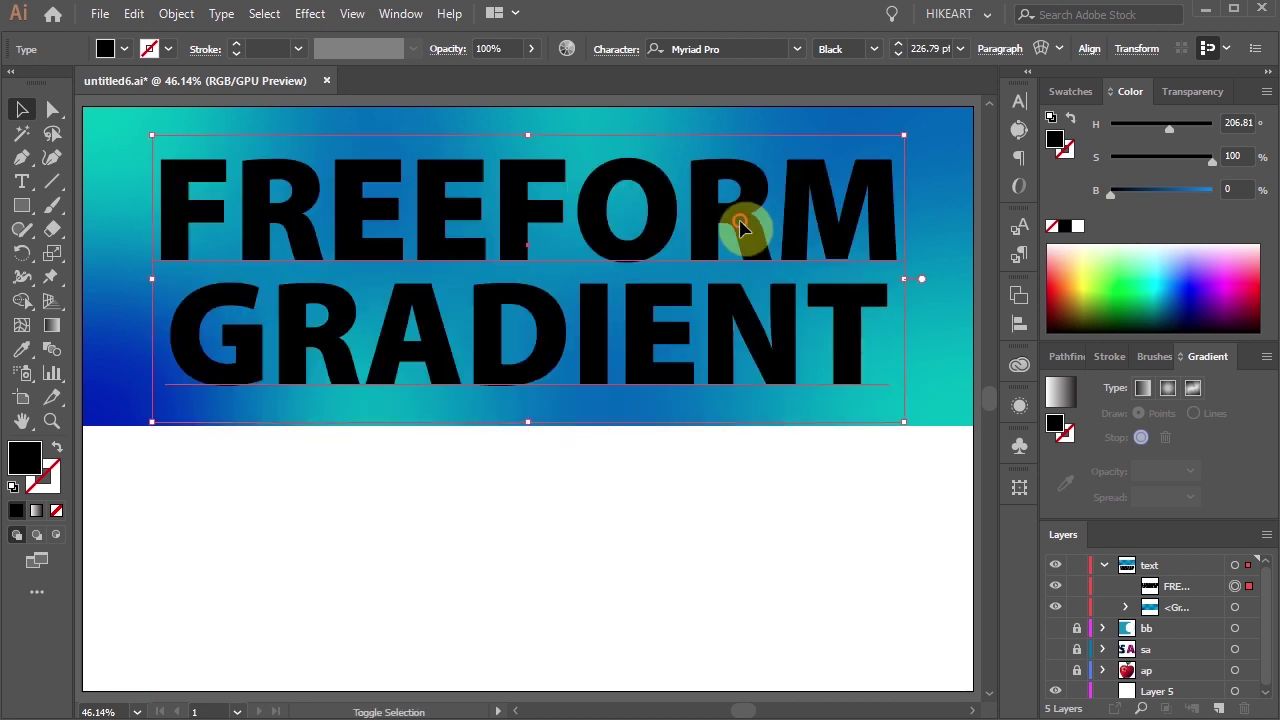
Make a clipping mask of the text and rectangle, then adjust a colour point on FREEFORM
{"action": "key", "text": "shift"}
{"action": "left_click", "coordinate": [941, 325], "text": "shift"}
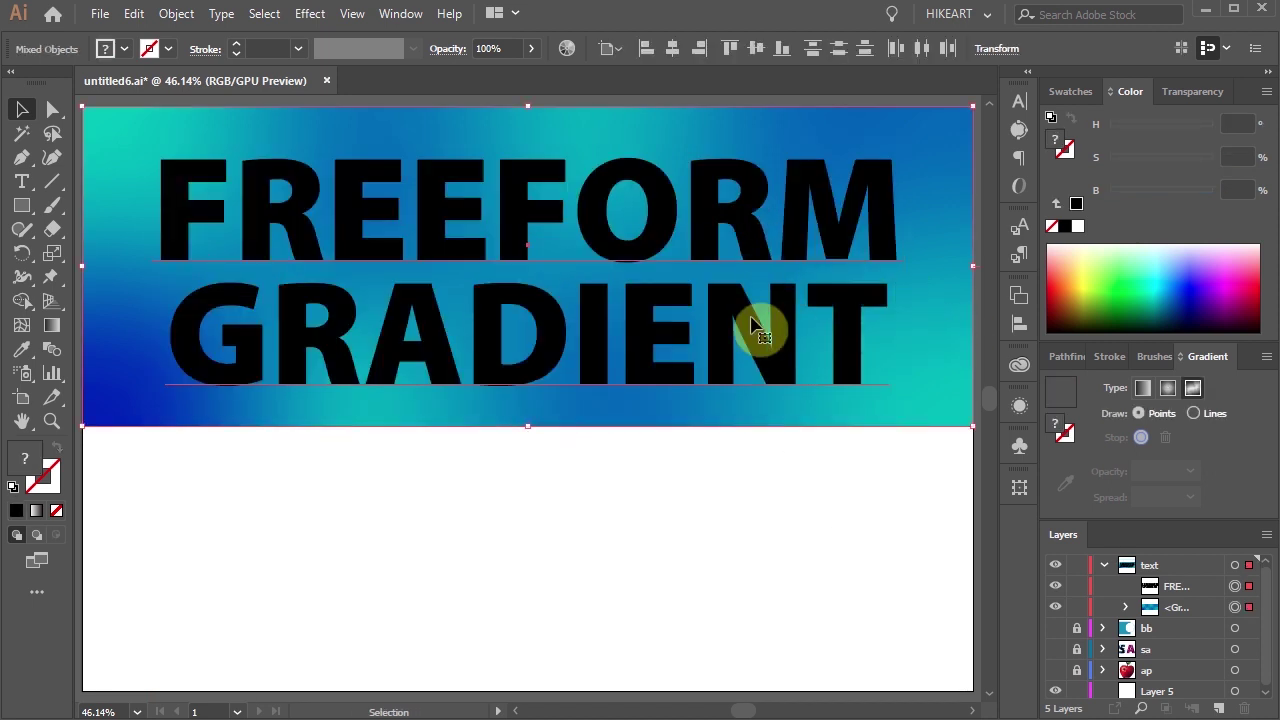
{"action": "right_click", "coordinate": [713, 322]}
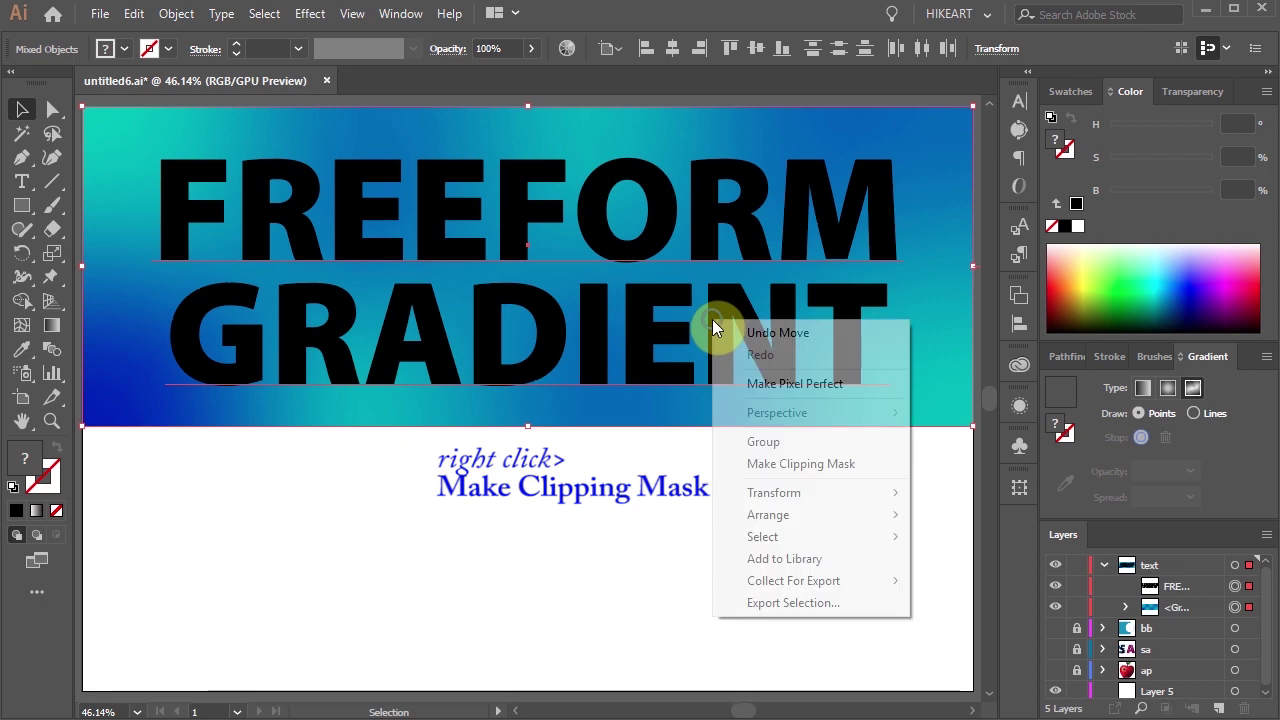
{"action": "left_click", "coordinate": [826, 464]}
{"action": "key", "text": "g"}
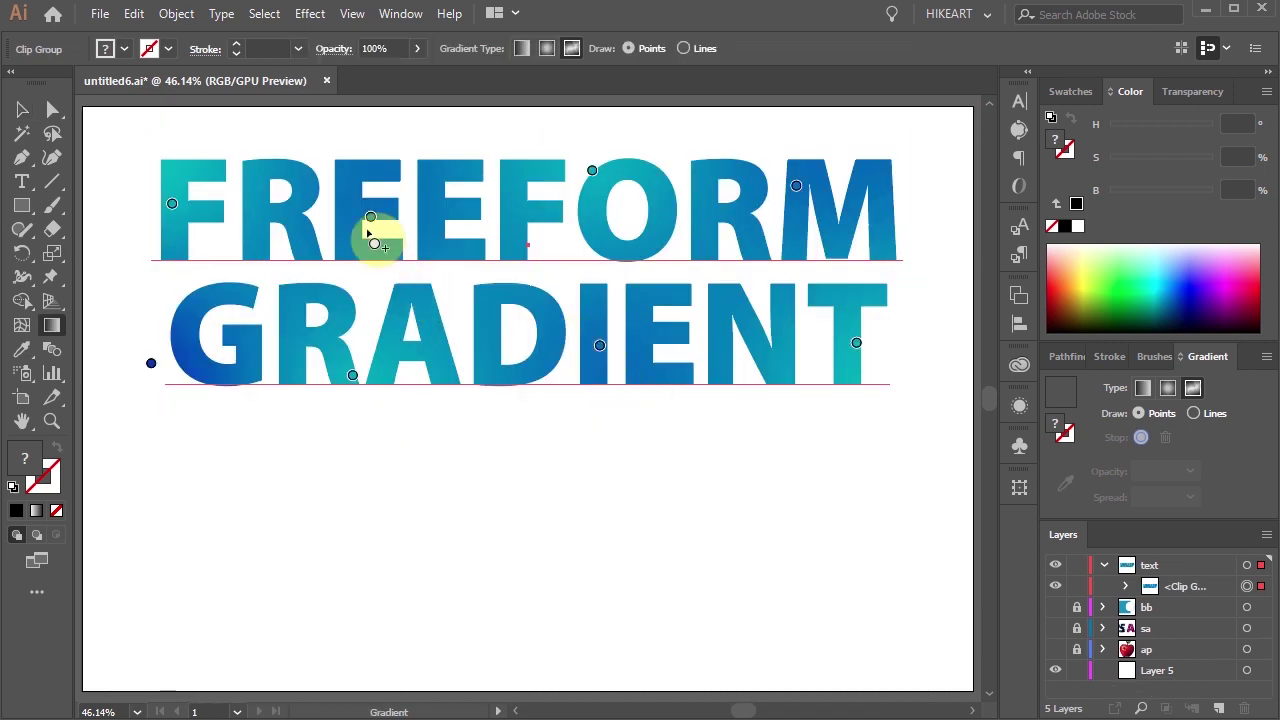
{"action": "mouse_move", "coordinate": [373, 226]}
{"action": "left_mouse_down"}
{"action": "mouse_move", "coordinate": [423, 207]}
{"action": "mouse_move", "coordinate": [366, 214]}
{"action": "left_mouse_up"}
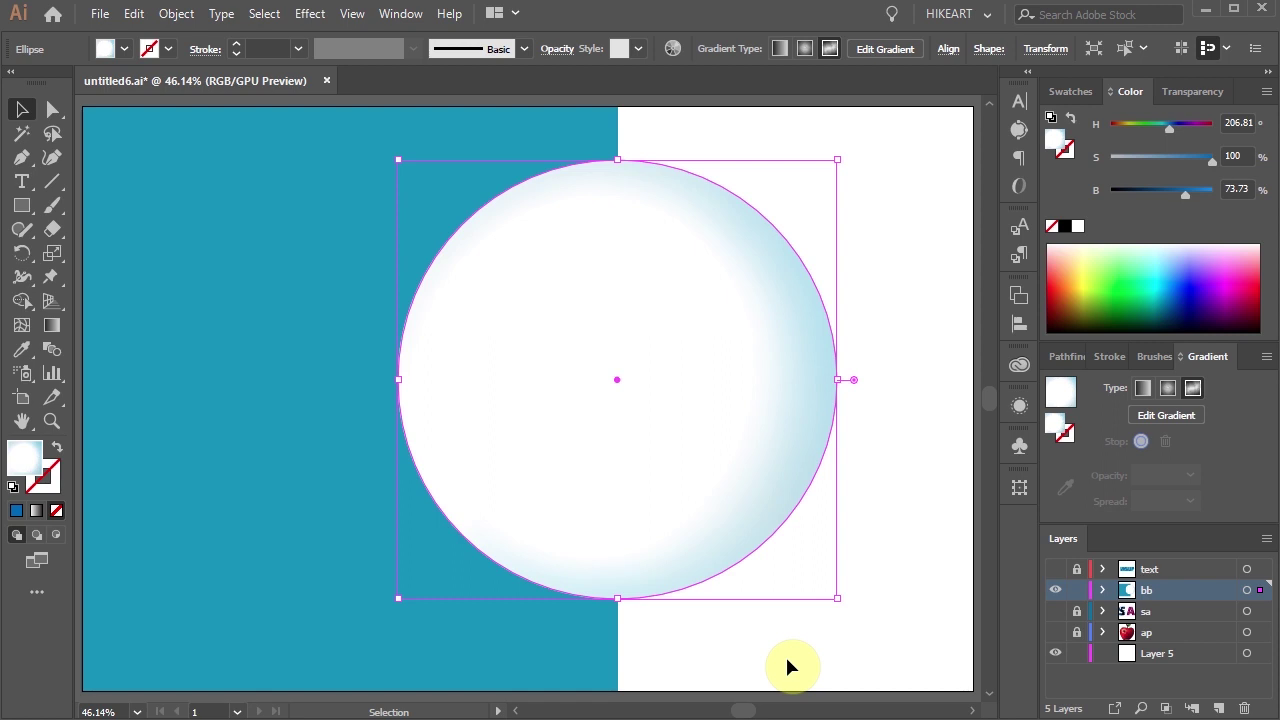
Set the bubble's inner gradient stop at the circle's left edge to 60% opacity
{"action": "key", "text": "g"}
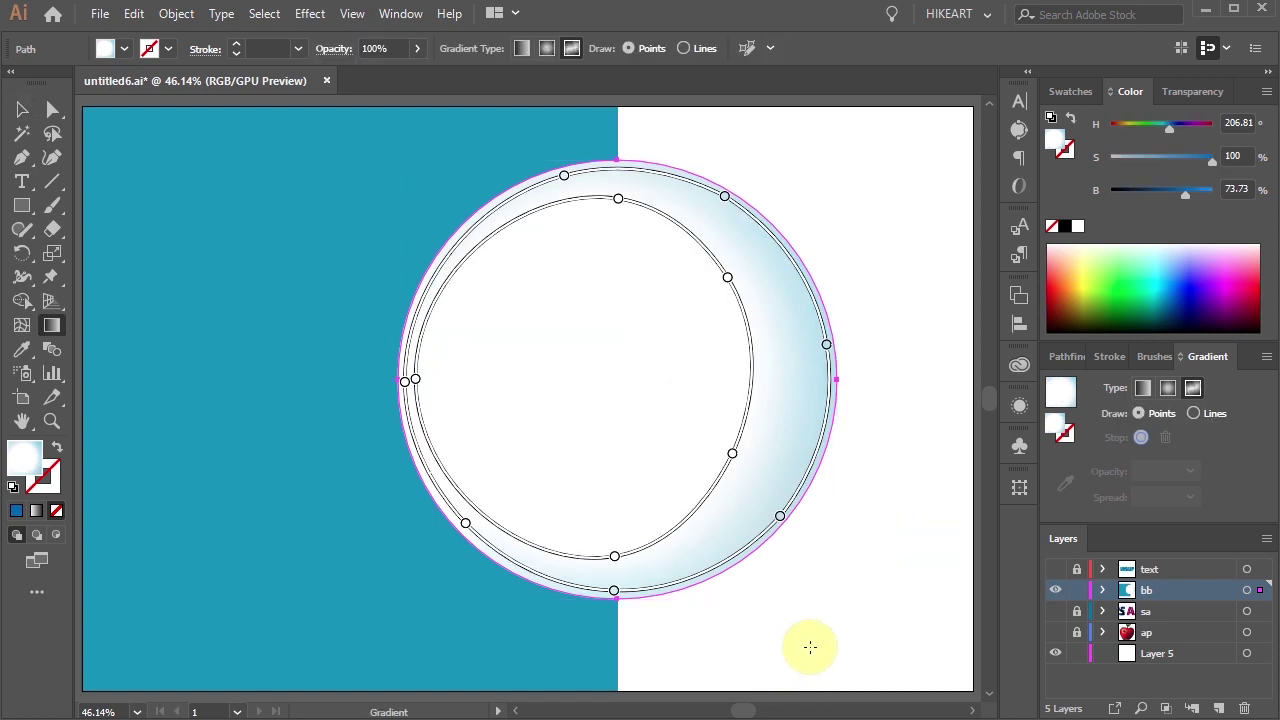
{"action": "left_click", "coordinate": [415, 382]}
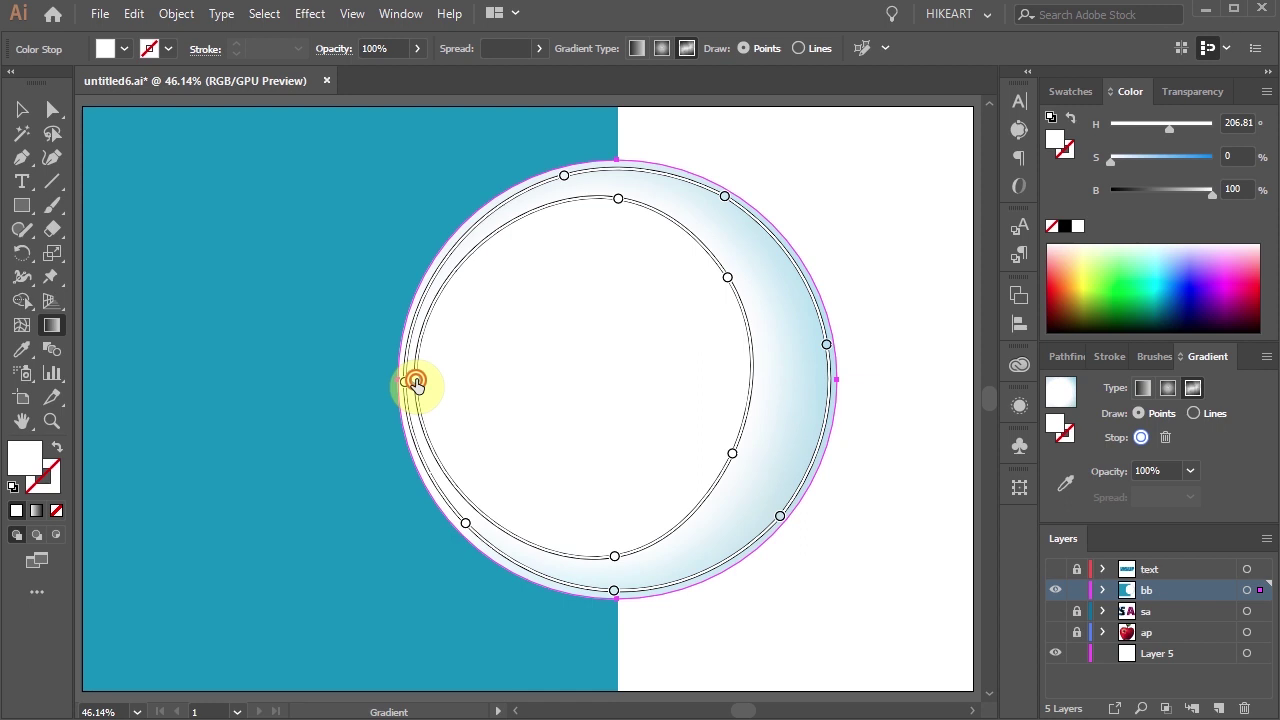
{"action": "double_click", "coordinate": [415, 382]}
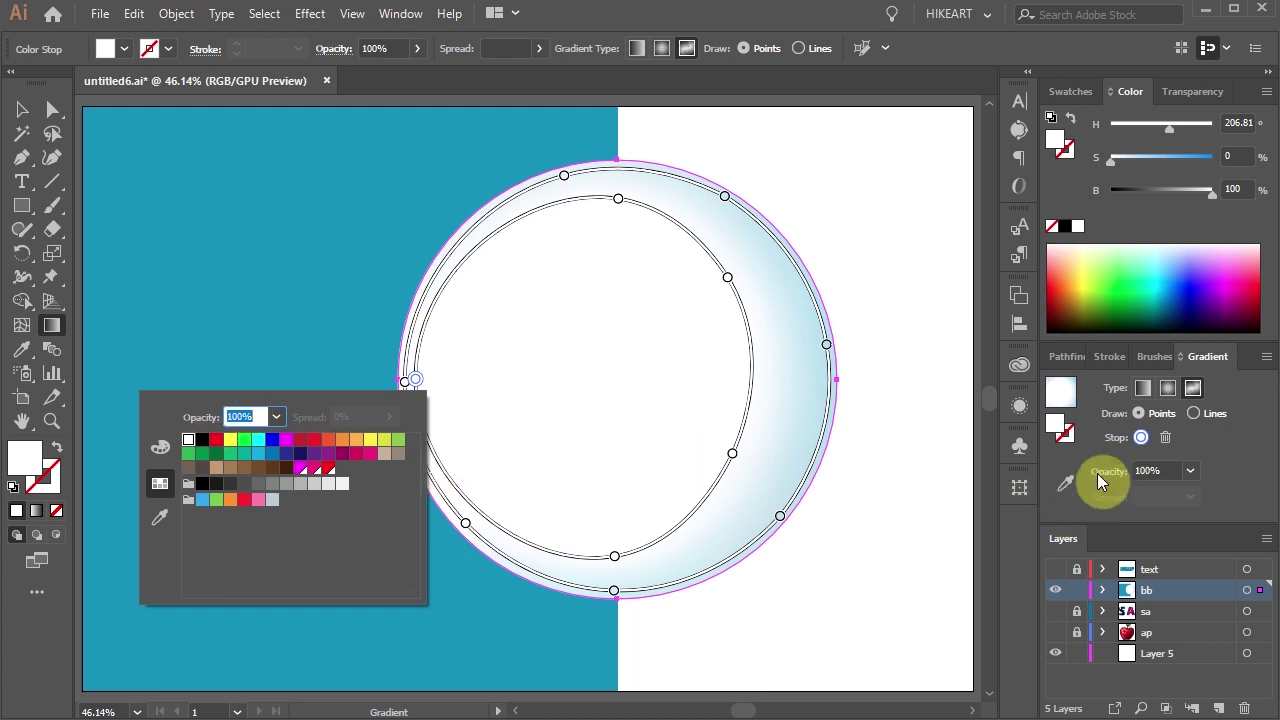
{"action": "left_click", "coordinate": [277, 424]}
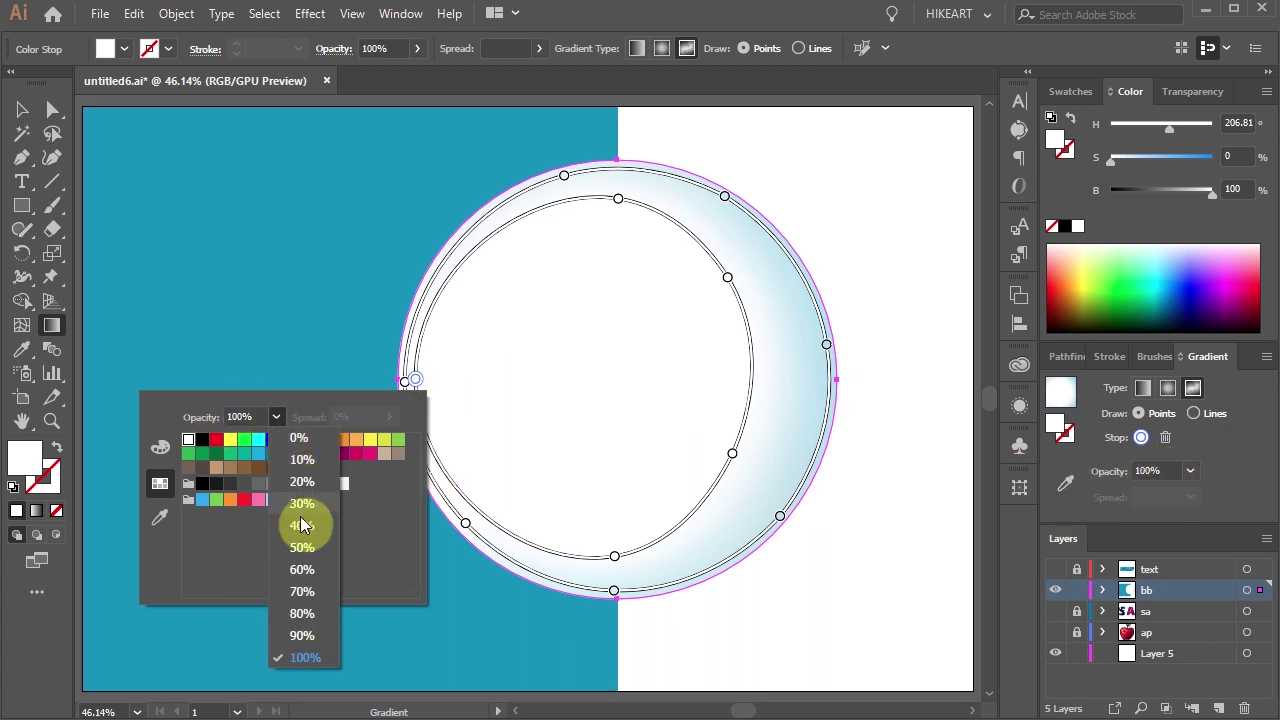
{"action": "left_click", "coordinate": [300, 523]}
{"action": "left_click", "coordinate": [1190, 470]}
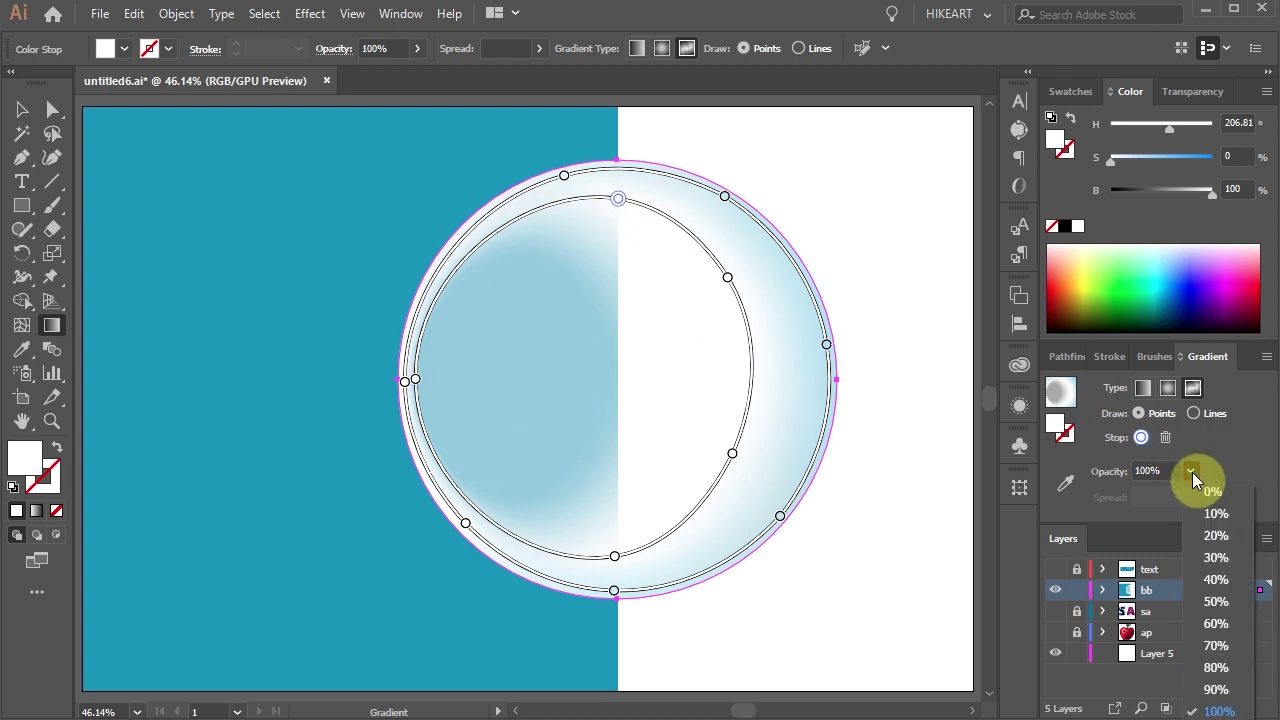
{"action": "left_click", "coordinate": [1214, 600]}
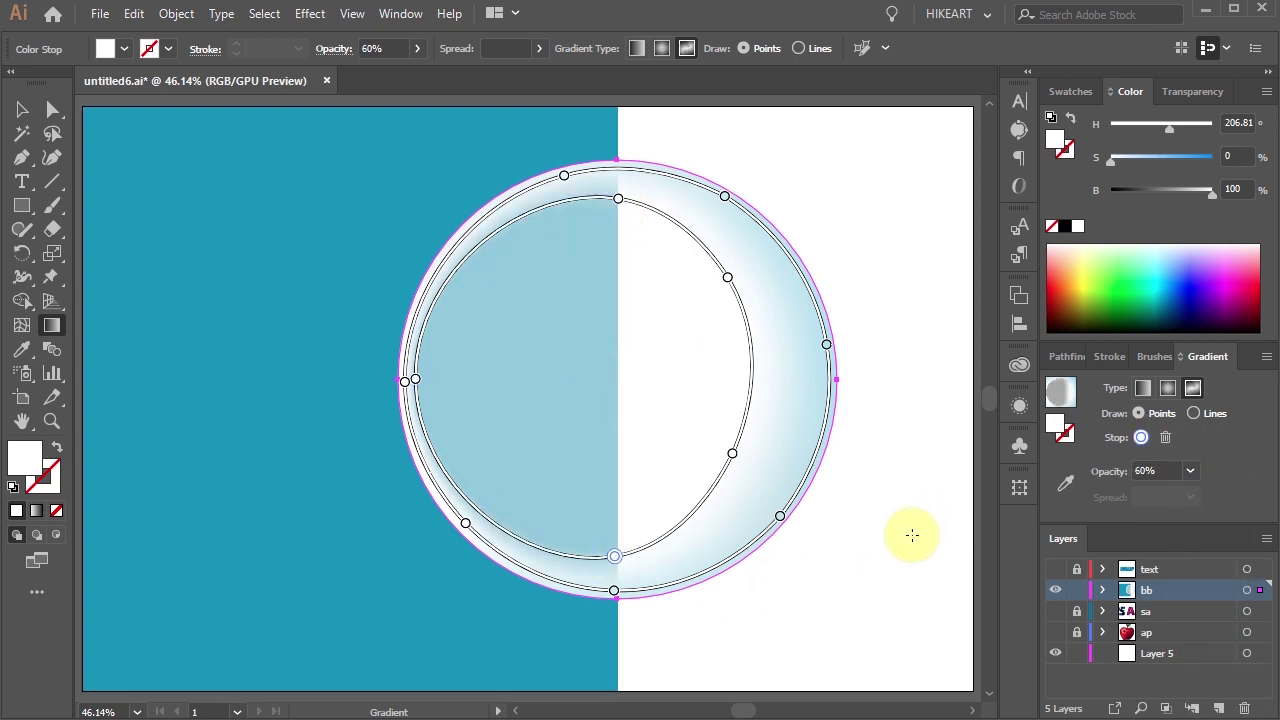
{"action": "key", "text": "ctrl"}
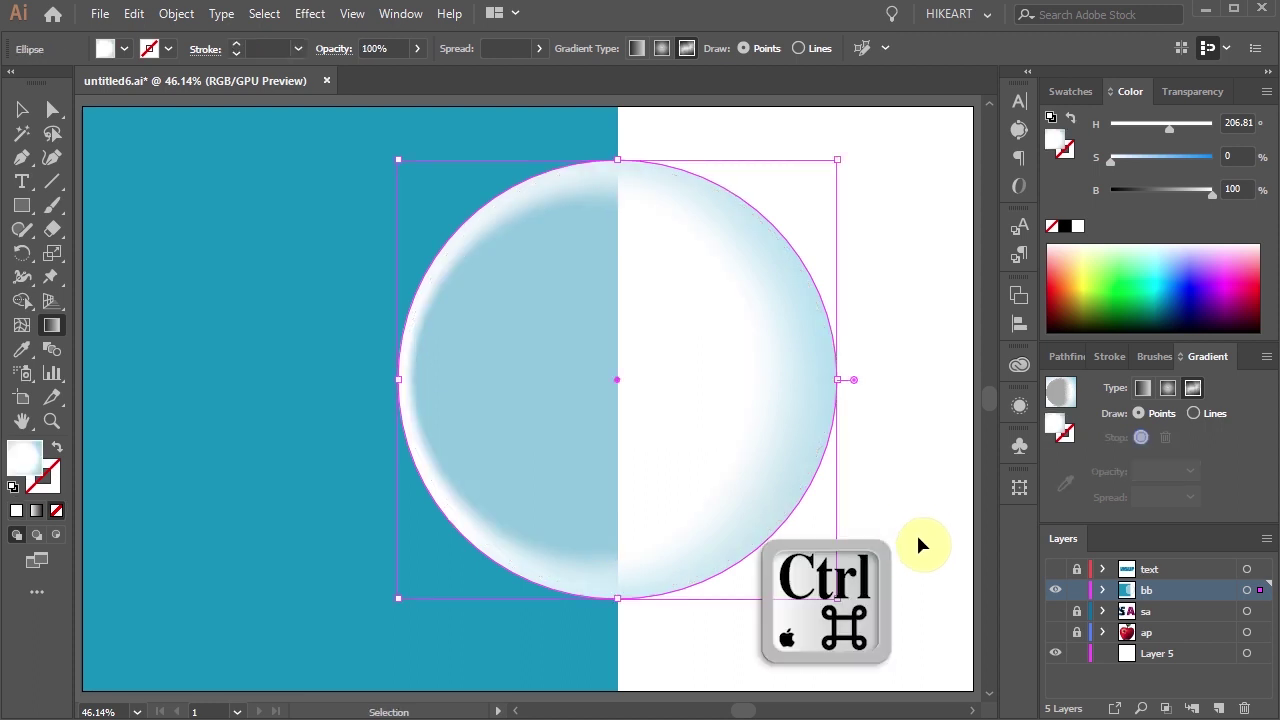